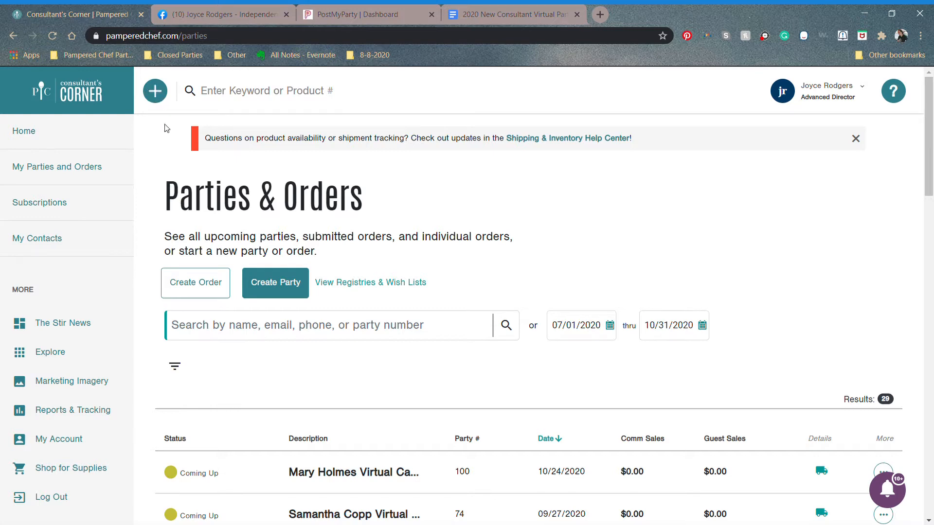
# Step: Start a new party from the Quick Add menu's Create a Party option
pyautogui.click(155, 100)
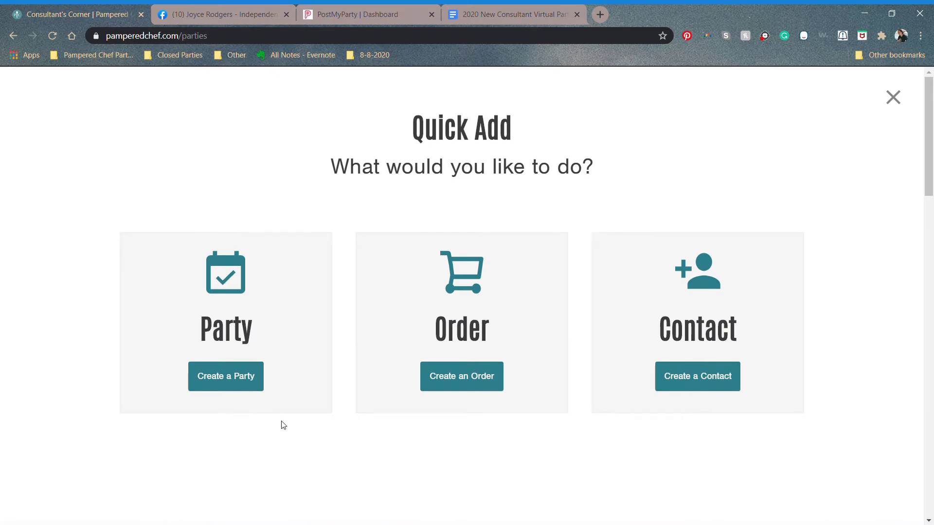
pyautogui.click(234, 382)
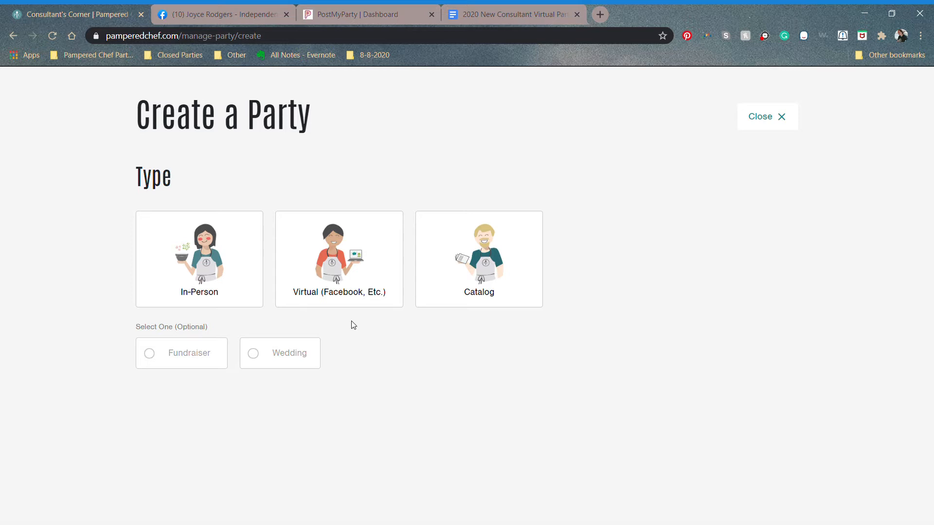
# Step: Choose the Virtual (Facebook, Etc.) party type, leaving Fundraiser and Wedding unset
pyautogui.click(339, 276)
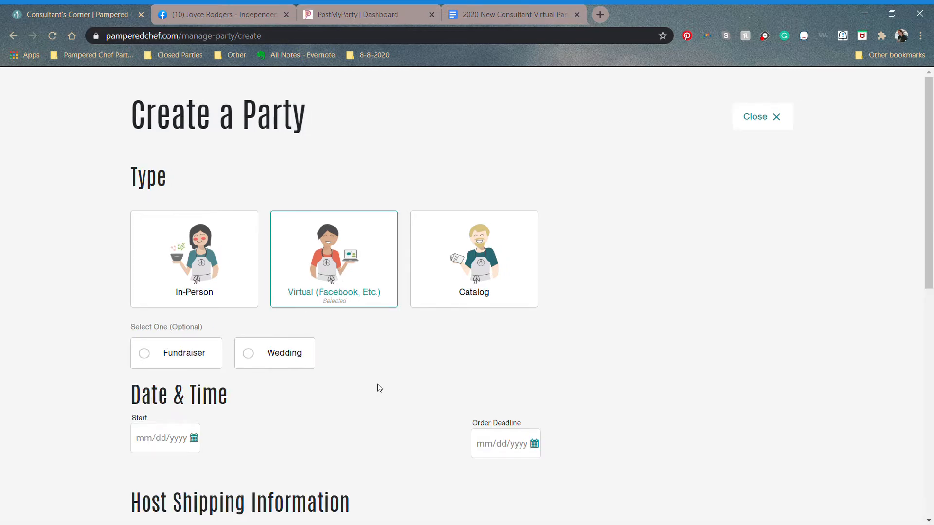
pyautogui.scroll(-2, 467, 296)
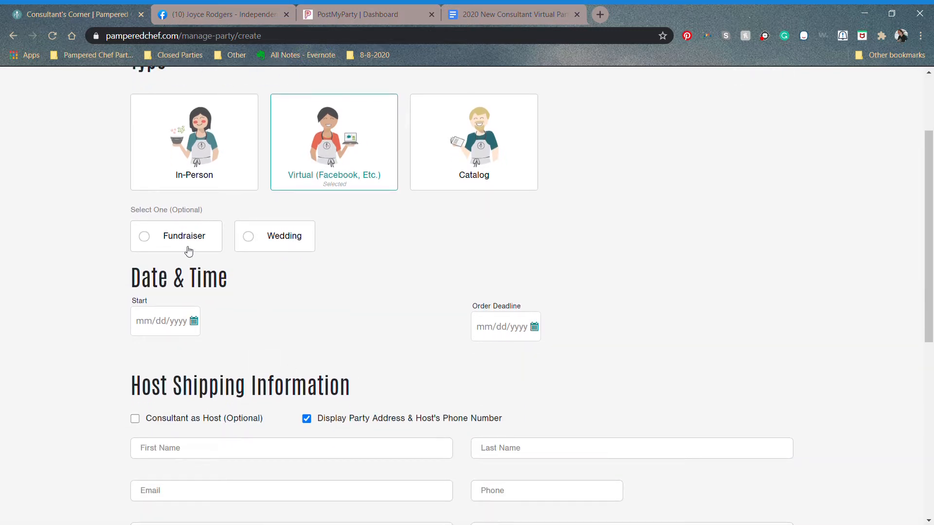
pyautogui.click(149, 241)
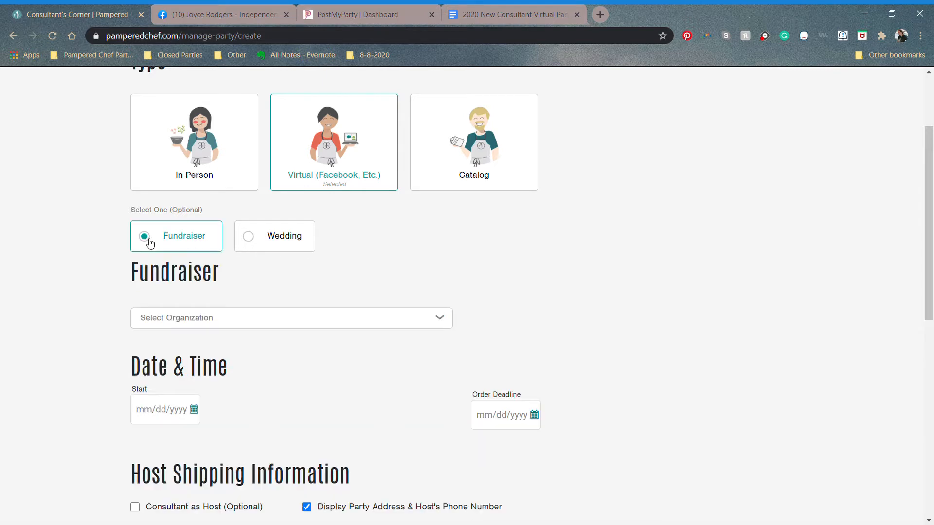
pyautogui.click(212, 328)
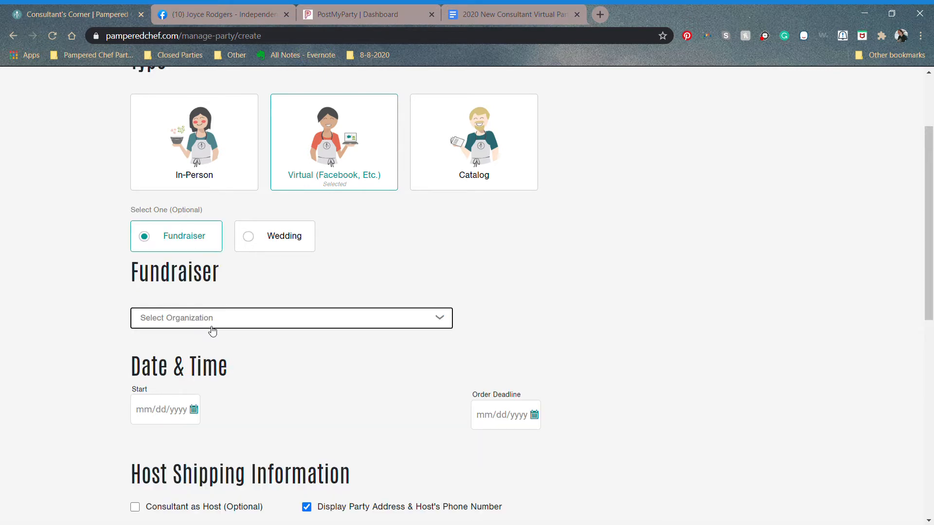
pyautogui.click(200, 410)
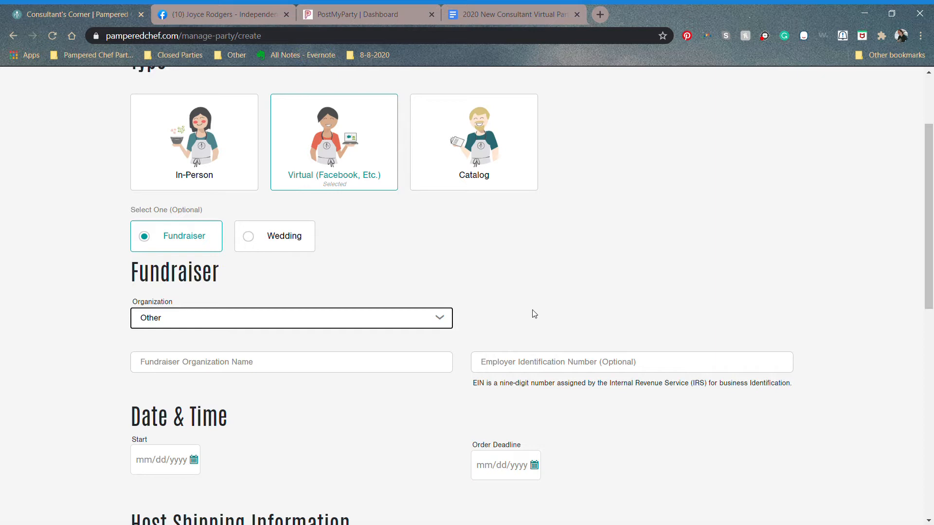
pyautogui.click(257, 238)
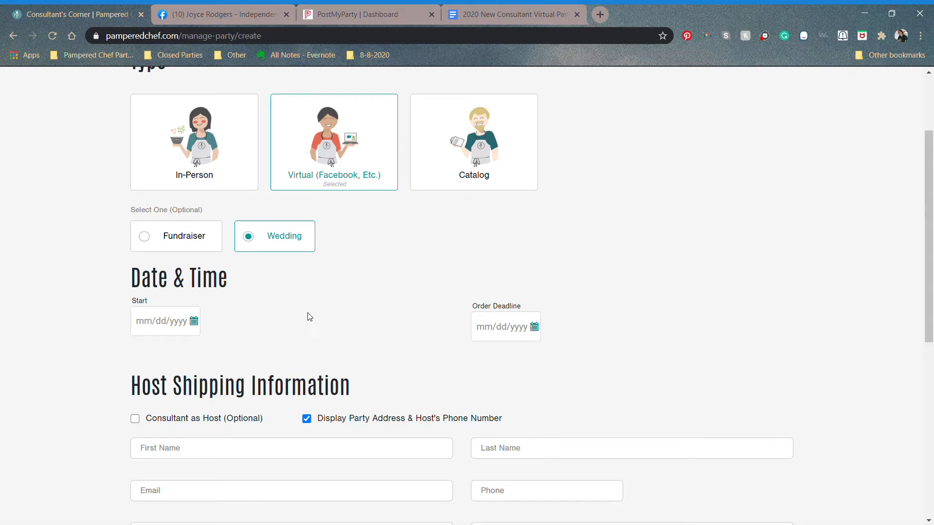
pyautogui.click(259, 243)
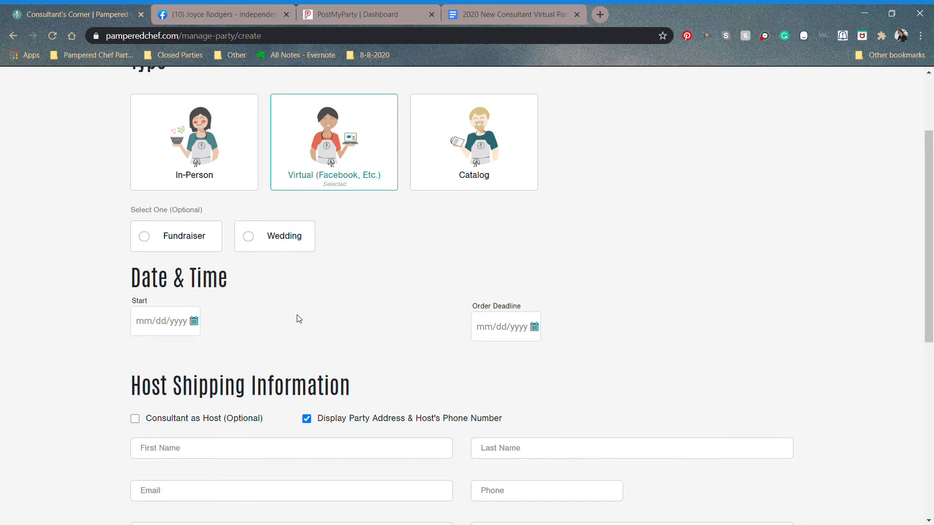
# Step: Set the party start date to 08/22/2020 and the order deadline to 08/31/2020
pyautogui.click(194, 322)
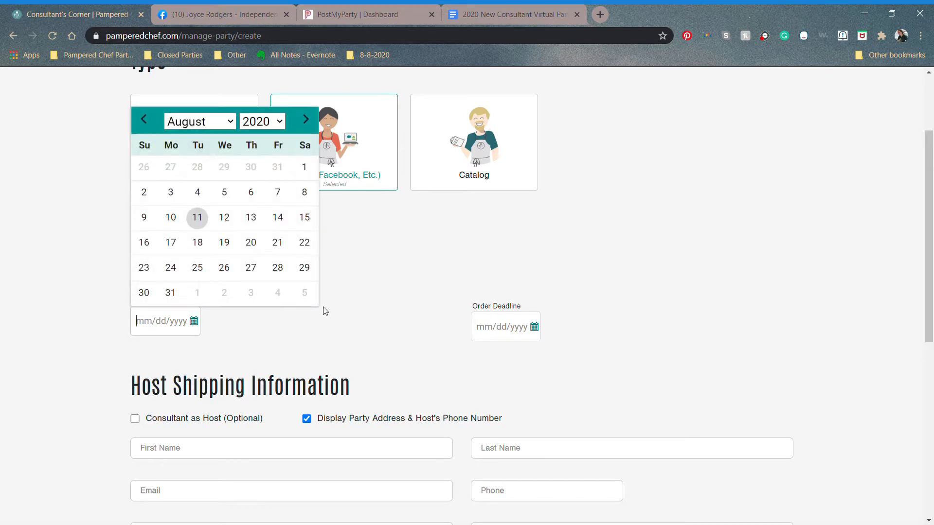
pyautogui.click(310, 251)
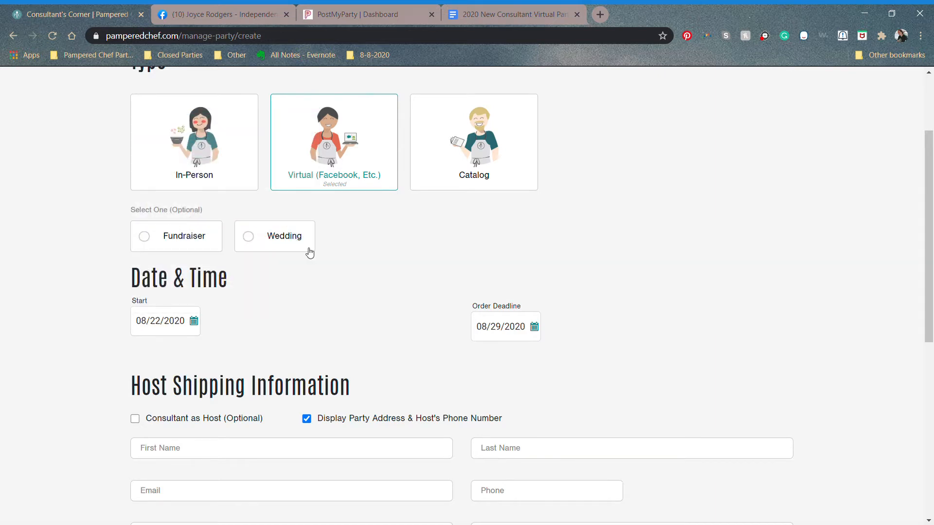
pyautogui.click(535, 328)
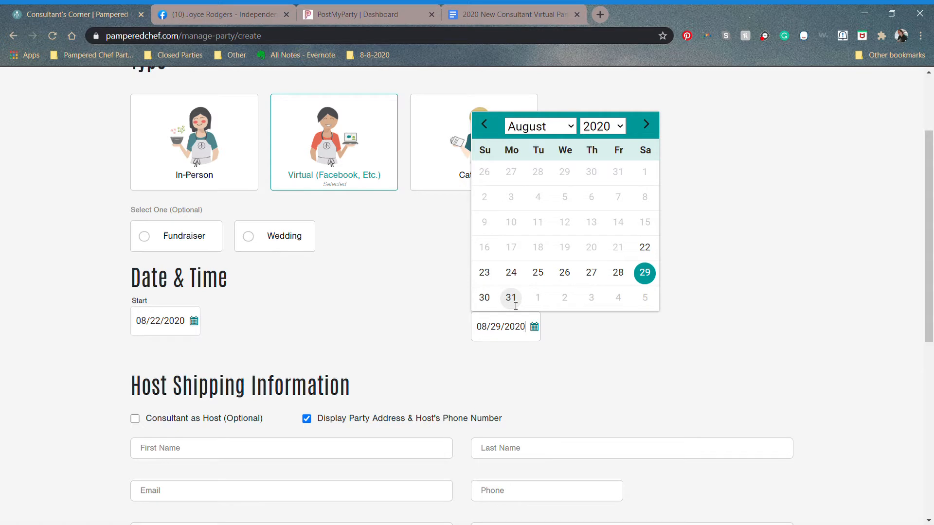
pyautogui.click(511, 298)
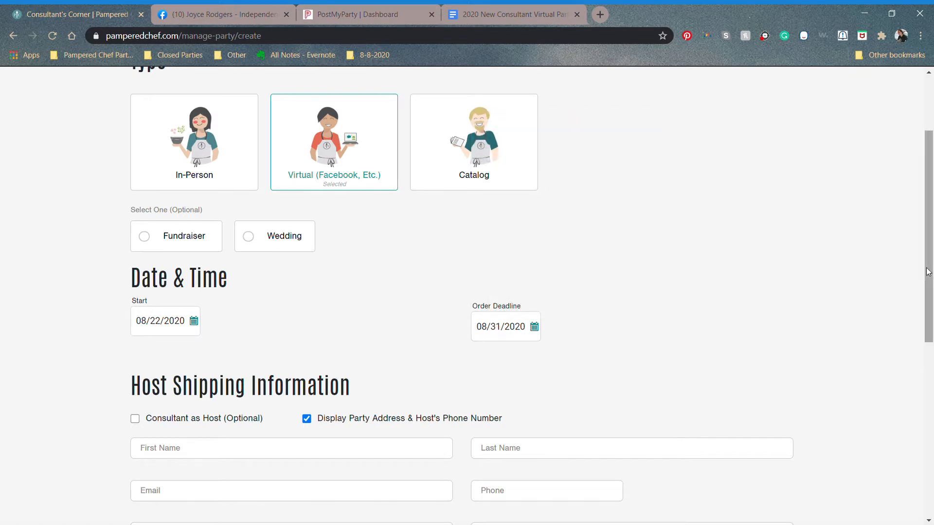
pyautogui.moveTo(928, 272); pyautogui.dragTo(932, 362)
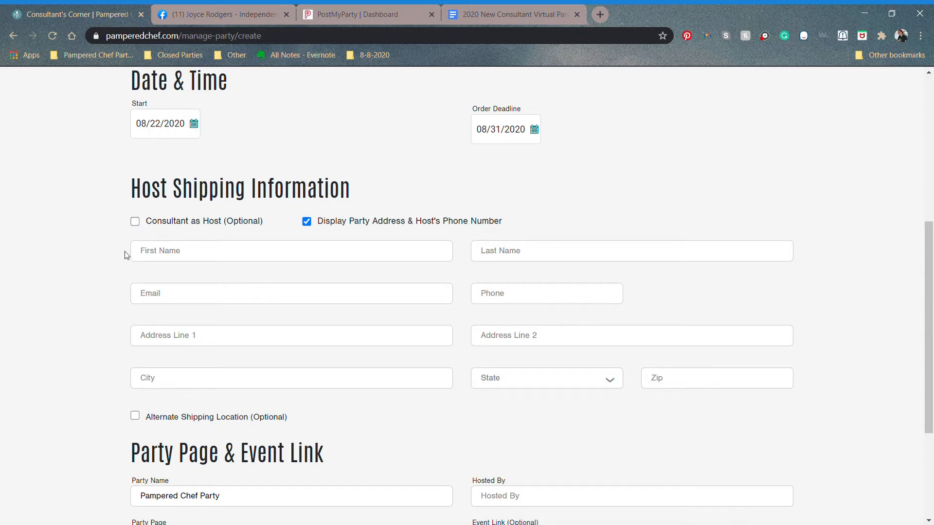
# Step: Fill in the host details by typing the host's first name and picking the saved contact
pyautogui.click(173, 254)
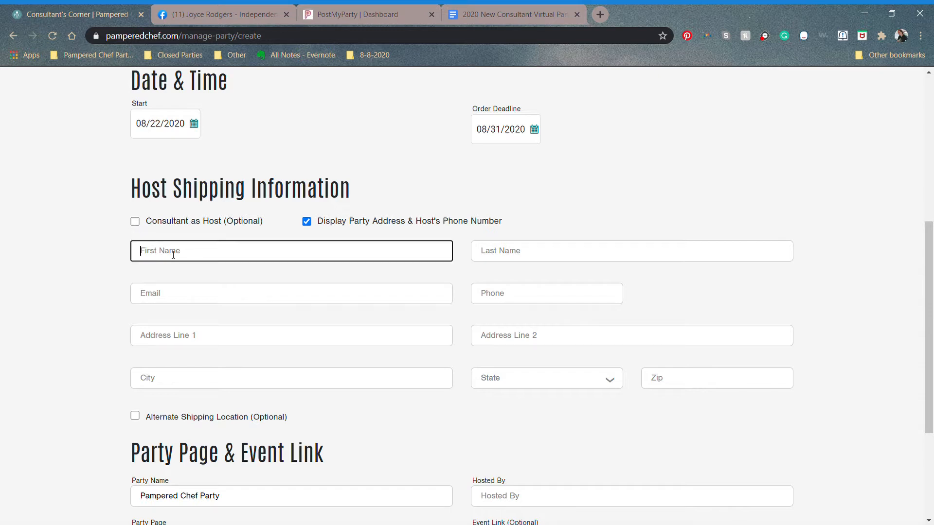
pyautogui.write('Paul')
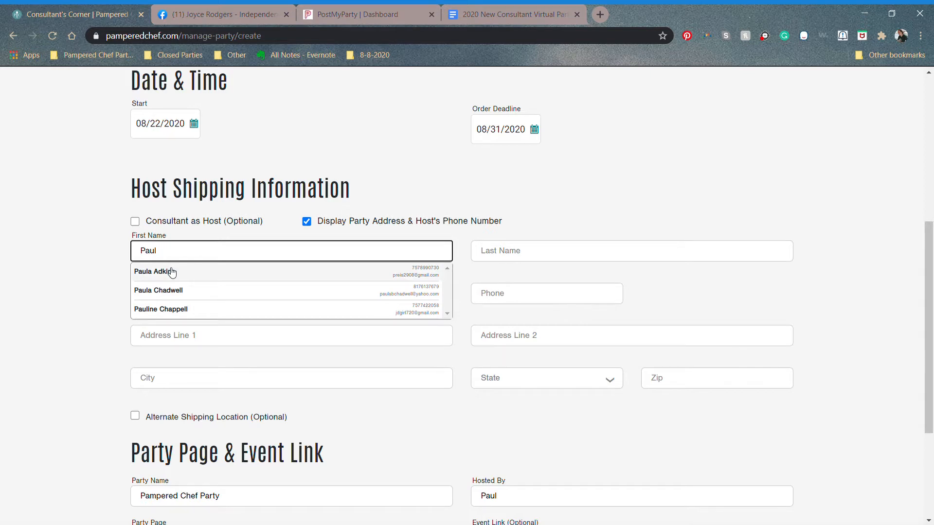
pyautogui.click(172, 272)
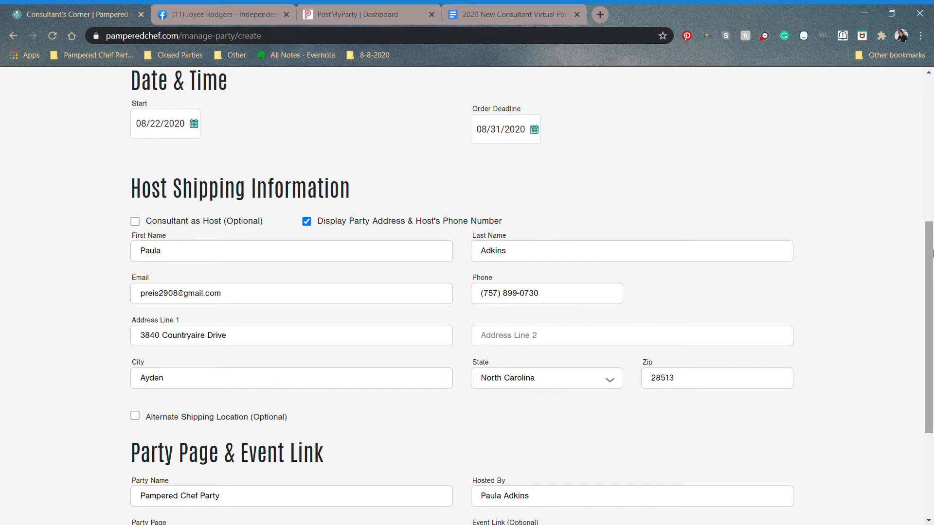
pyautogui.moveTo(933, 253); pyautogui.dragTo(933, 272)
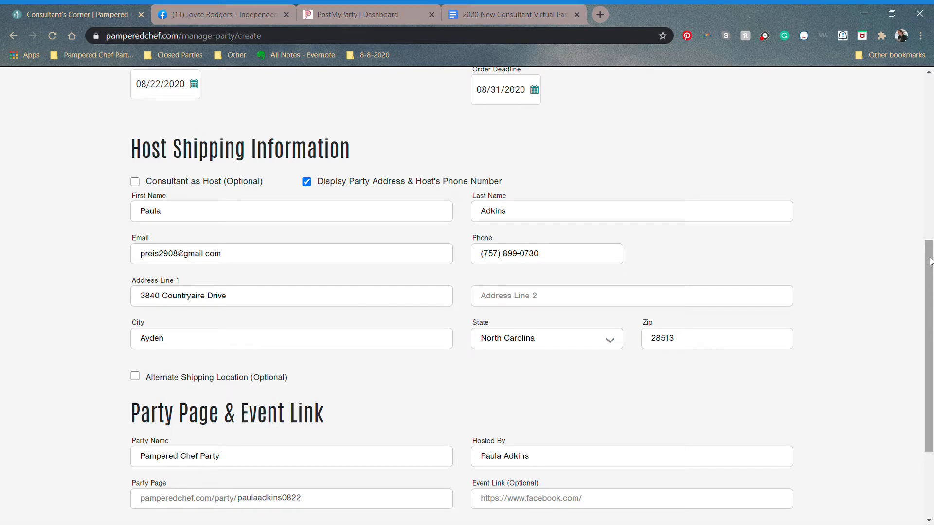
pyautogui.moveTo(930, 262); pyautogui.dragTo(932, 346)
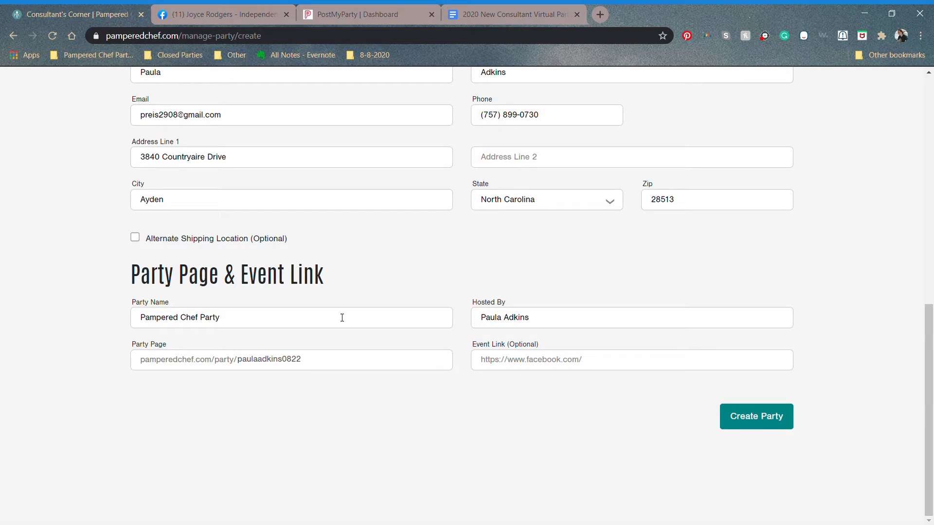
# Step: Rename the party to the host's name followed by 'Sizzlin' Summer Soiree'
pyautogui.moveTo(342, 318); pyautogui.dragTo(86, 307)
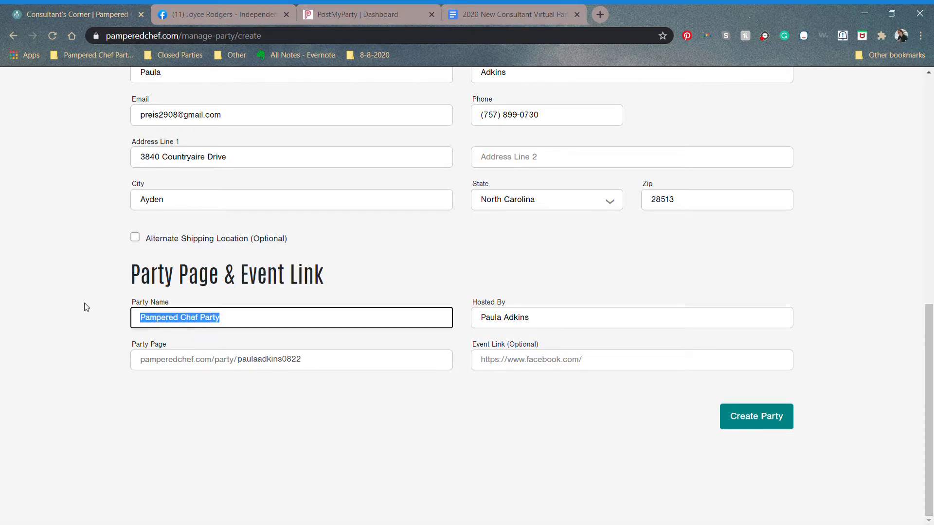
pyautogui.write('Paula')
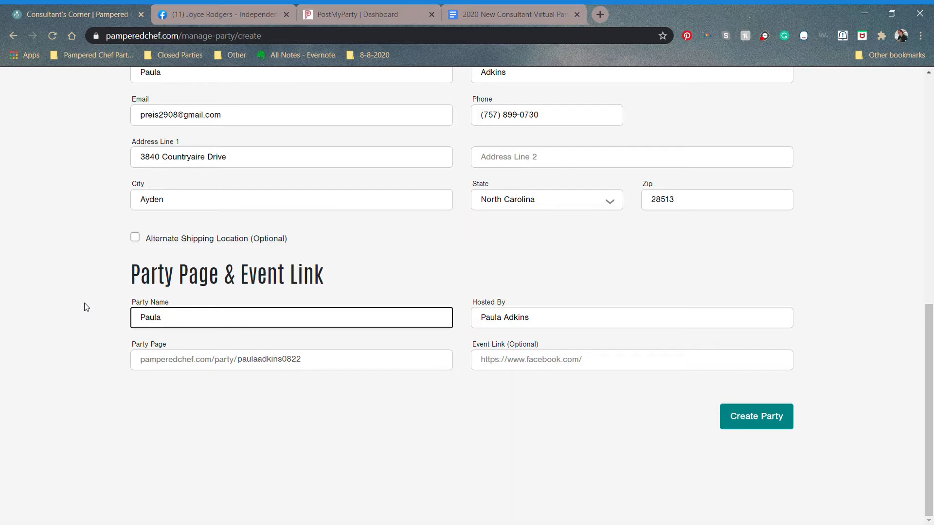
pyautogui.write("'s")
pyautogui.write("Sizzlin' Summ")
pyautogui.press('BackSpace')
pyautogui.press('BackSpace')
pyautogui.press('BackSpace')
pyautogui.press('BackSpace')
pyautogui.write('Summ')
pyautogui.write('Soiree')
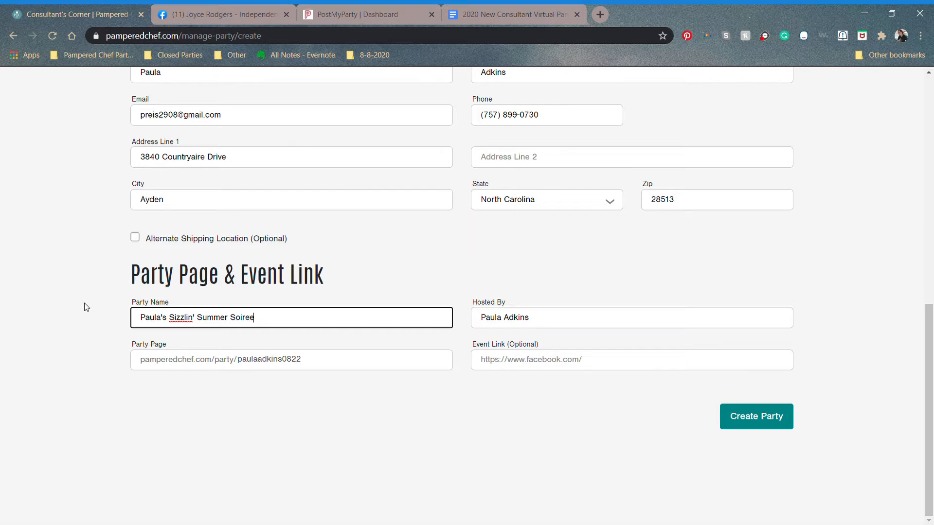
pyautogui.press('Tab')
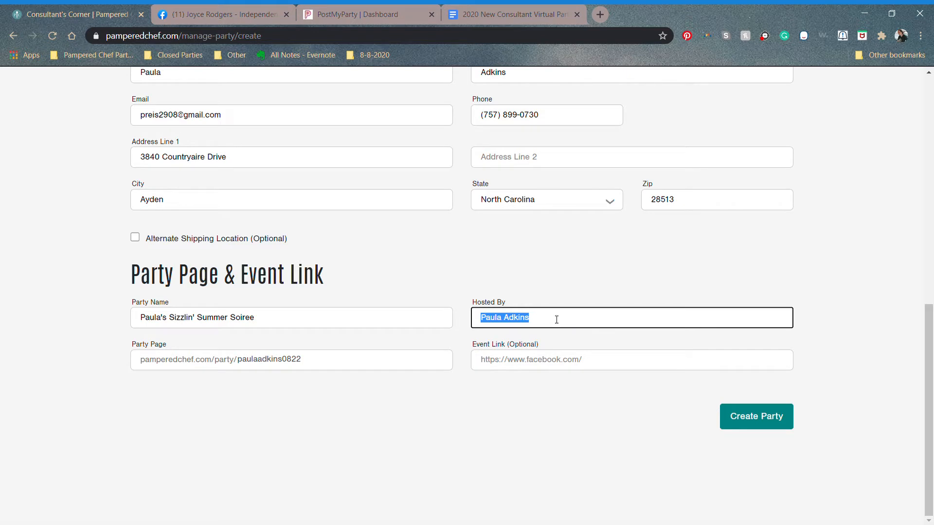
# Step: Change the party page address to an available one ending in summer2021
pyautogui.click(360, 368)
pyautogui.press('BackSpace')
pyautogui.press('BackSpace')
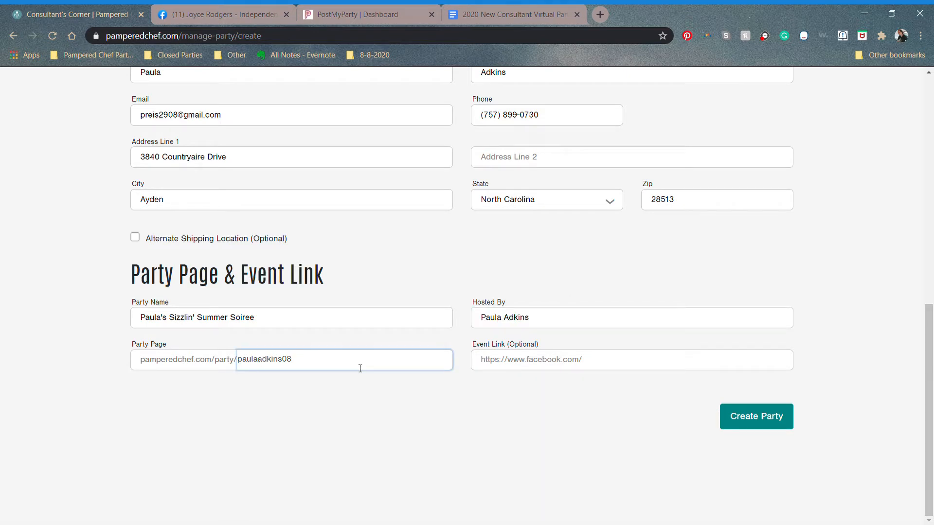
pyautogui.press('BackSpace')
pyautogui.press('BackSpace')
pyautogui.press('BackSpace')
pyautogui.press('BackSpace')
pyautogui.press('BackSpace')
pyautogui.press('BackSpace')
pyautogui.press('BackSpace')
pyautogui.press('BackSpace')
pyautogui.press('BackSpace')
pyautogui.press('BackSpace')
pyautogui.press('BackSpace')
pyautogui.press('BackSpace')
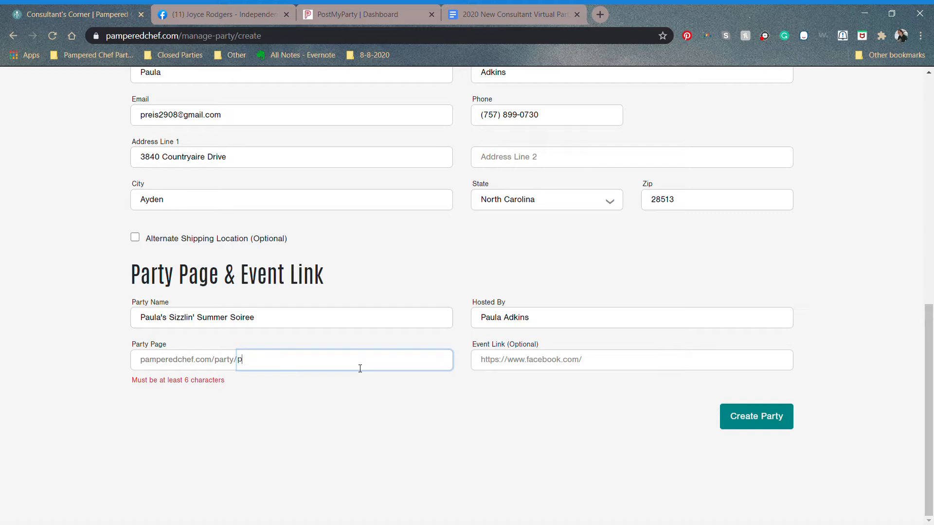
pyautogui.write('adkinssummer2020')
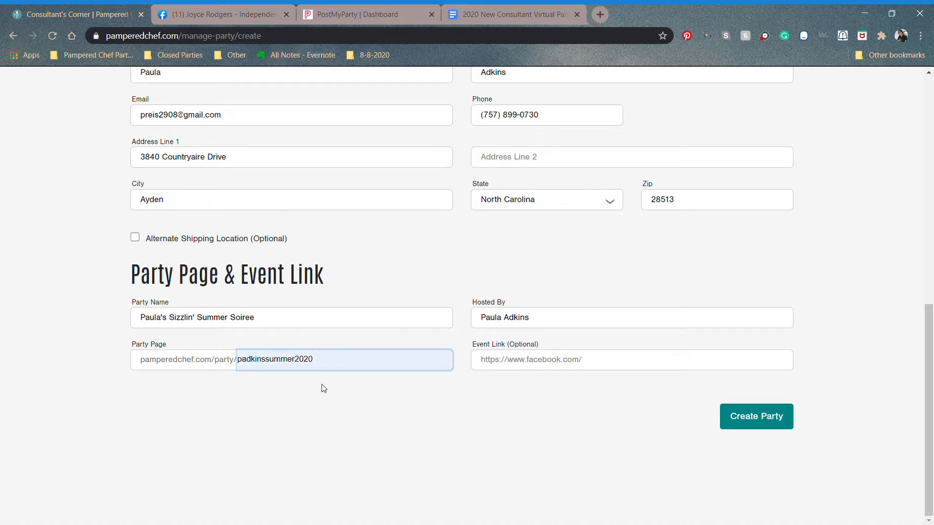
pyautogui.click(324, 389)
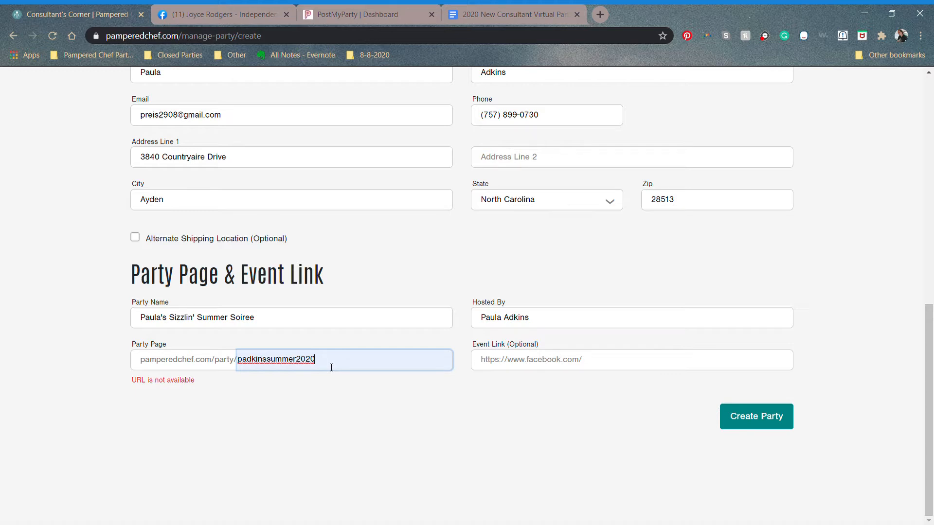
pyautogui.press('BackSpace')
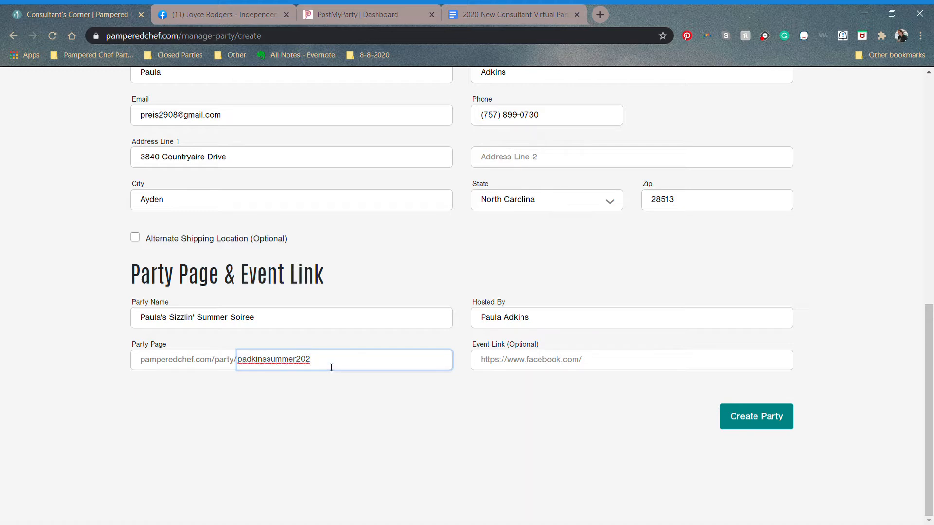
pyautogui.write('1')
pyautogui.click(544, 368)
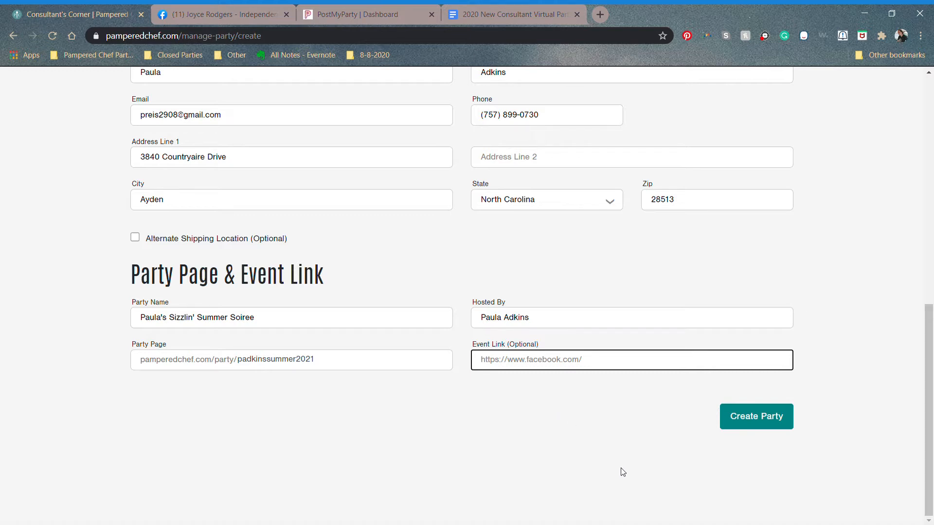
pyautogui.click(755, 429)
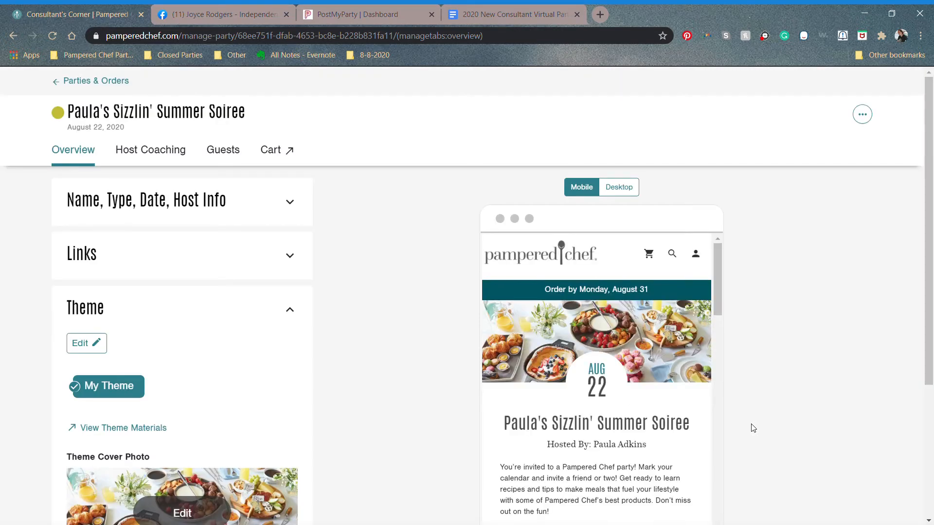
pyautogui.scroll(-1, 754, 428)
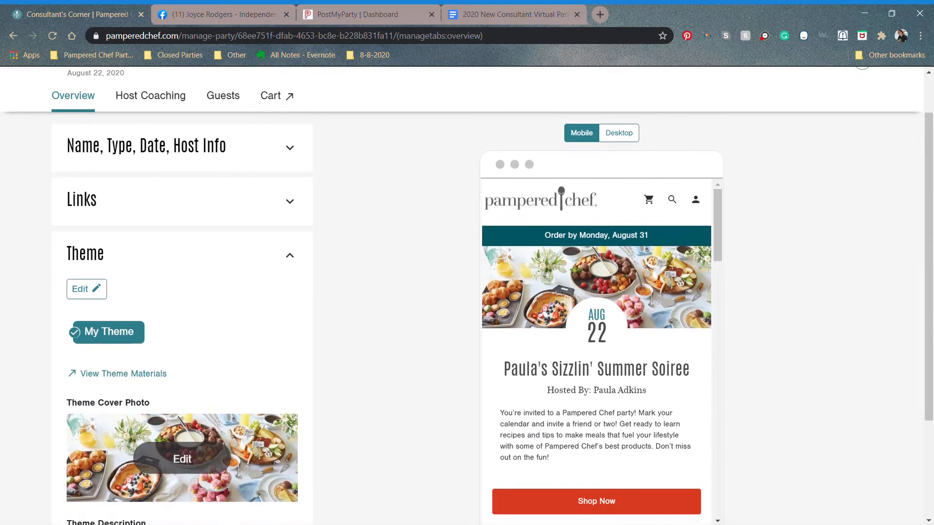
pyautogui.scroll(1, 462, 296)
pyautogui.scroll(-1, 462, 296)
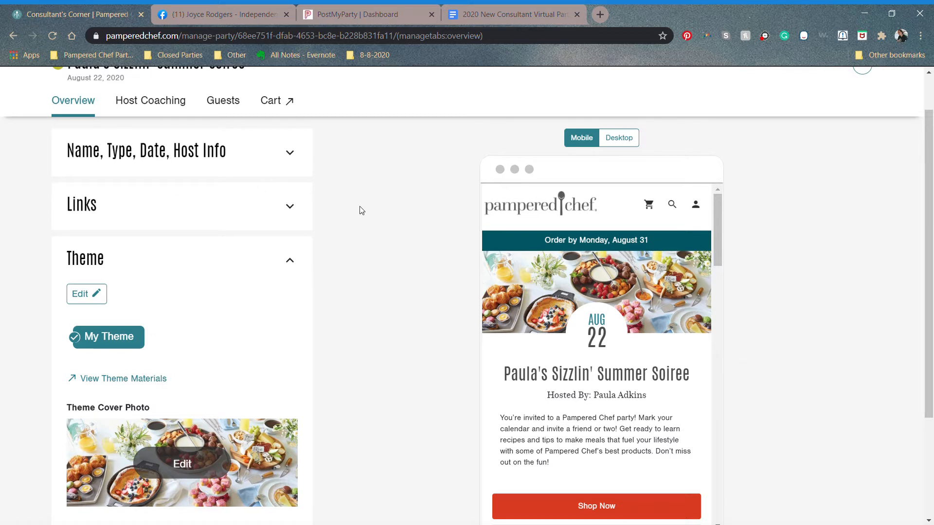
pyautogui.scroll(1, 362, 210)
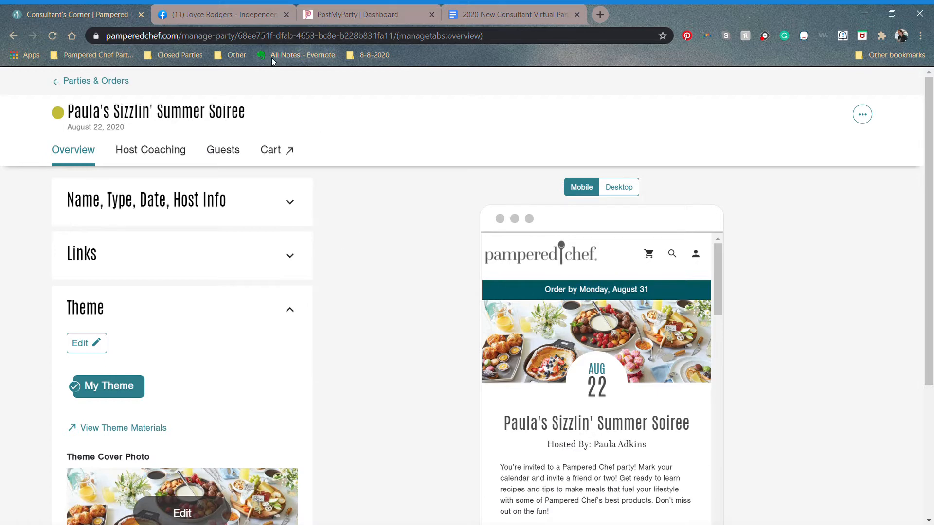
# Step: On the Facebook business page's Groups section, start creating a new linked group
pyautogui.click(238, 14)
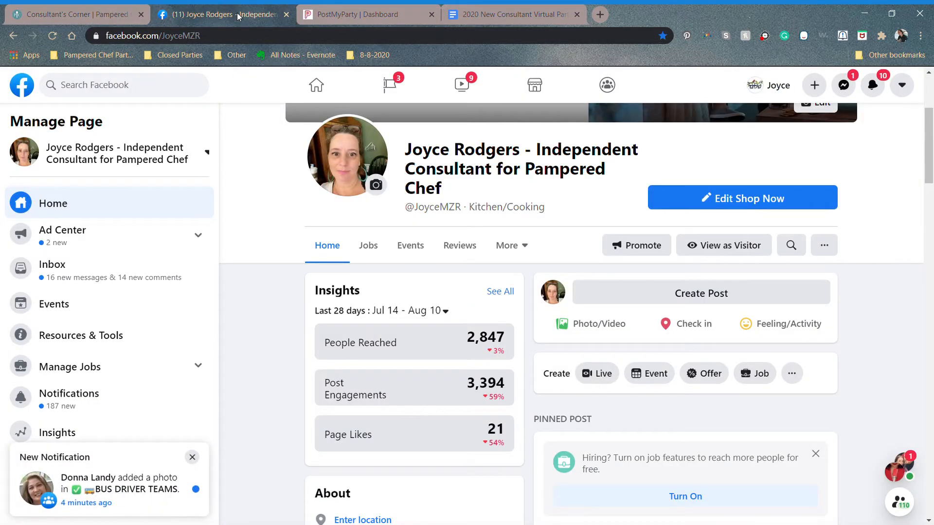
pyautogui.click(193, 457)
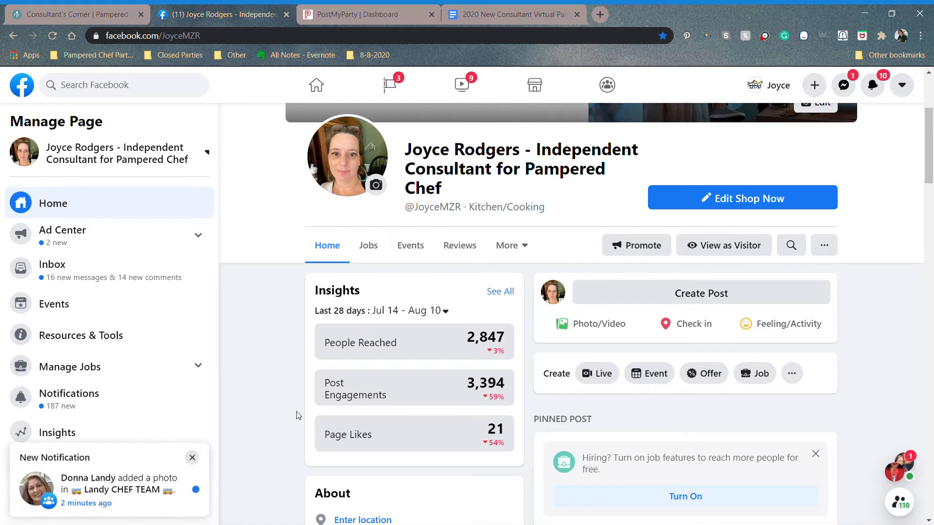
pyautogui.click(195, 459)
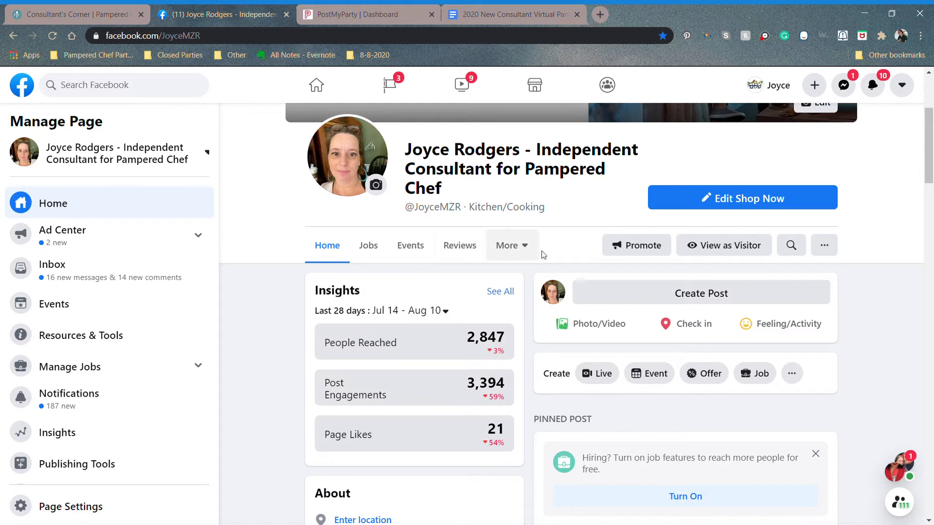
pyautogui.click(515, 249)
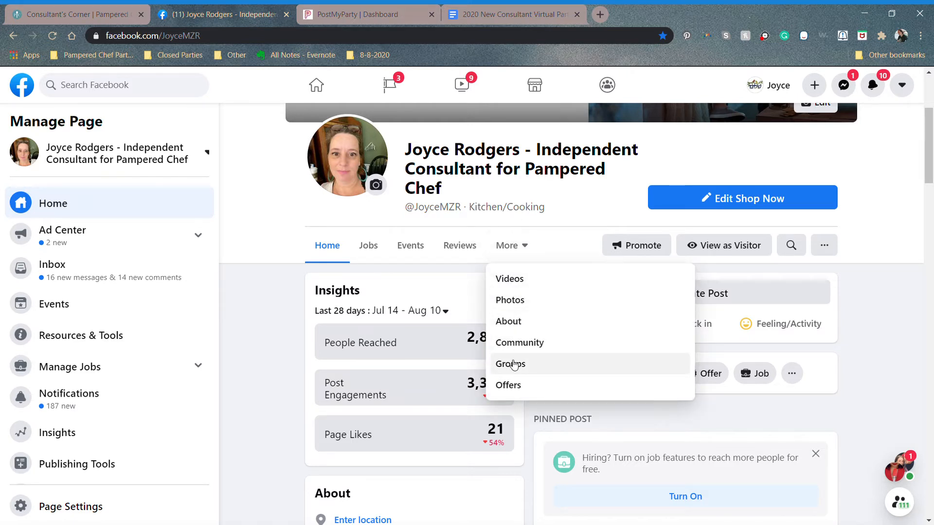
pyautogui.click(513, 364)
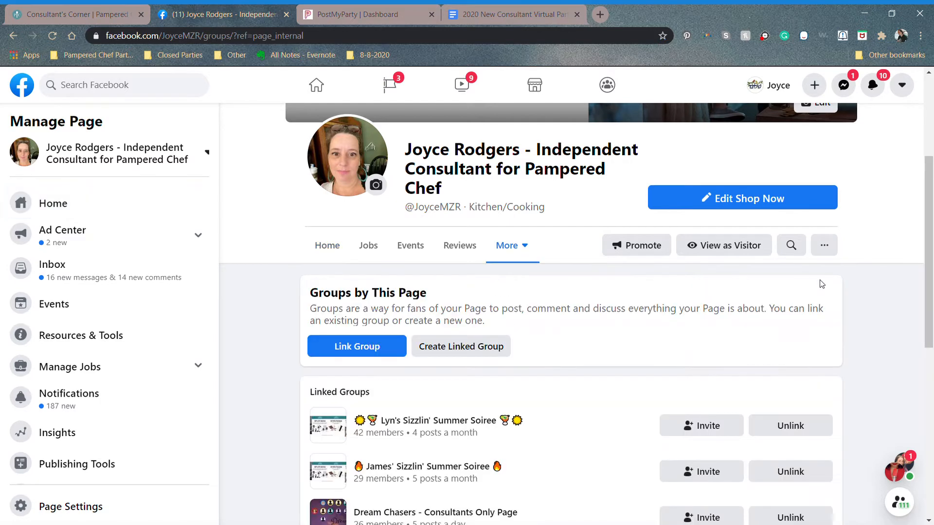
pyautogui.moveTo(930, 186); pyautogui.dragTo(932, 238)
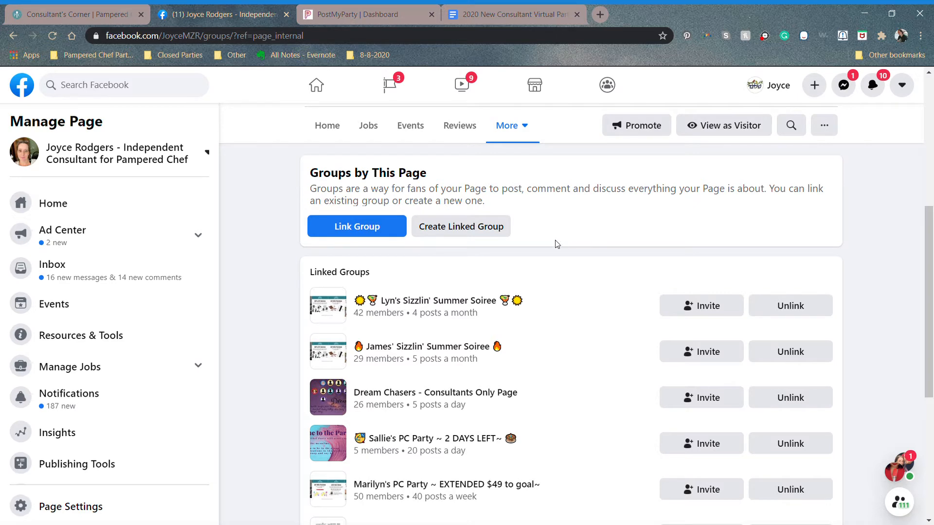
pyautogui.click(501, 230)
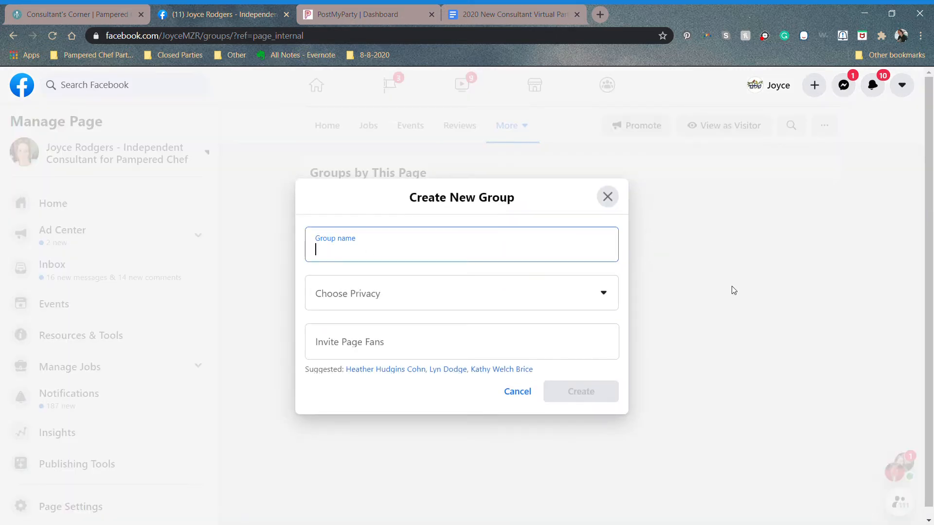
# Step: Enter the host's name plus 'Sizzlin' Summer Soiree' as the group name, then open a new tab
pyautogui.write("Paula's Sizzlin' Summer Soi")
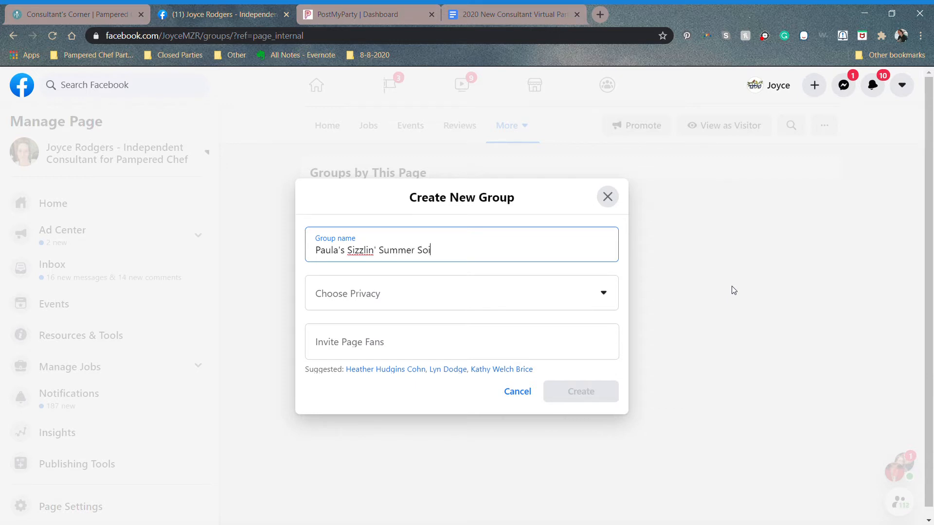
pyautogui.write('ree')
pyautogui.click(600, 14)
# Step: Copy the Fire emoji from Emojipedia via a 'flame' search and return to Facebook
pyautogui.click(541, 42)
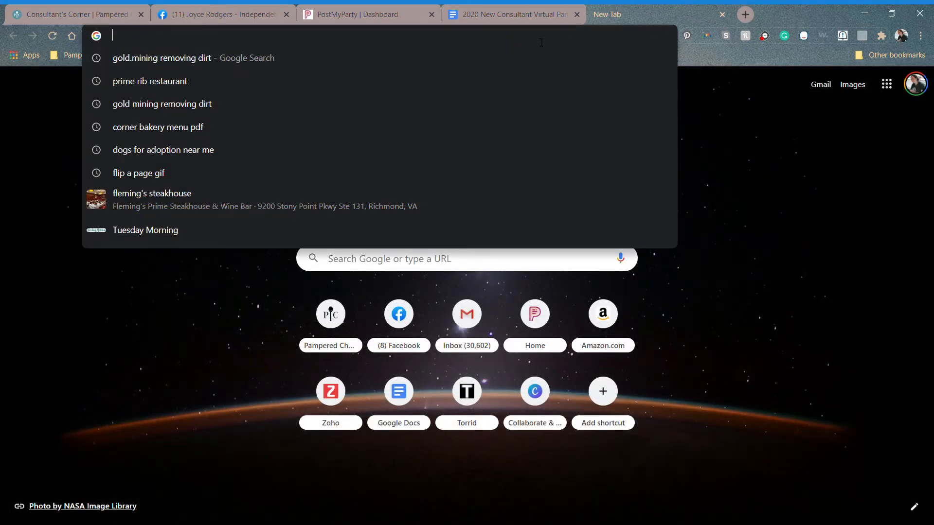
pyautogui.write('emojipedia.org')
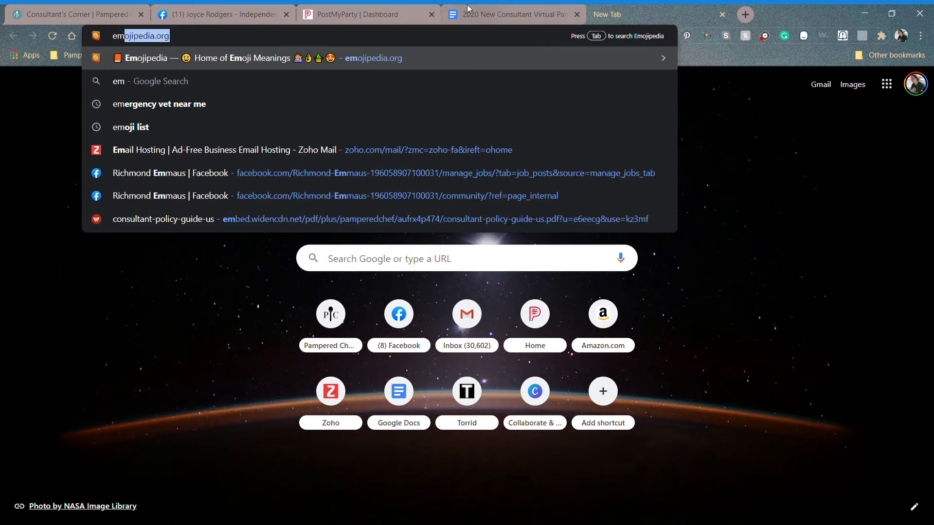
pyautogui.click(445, 57)
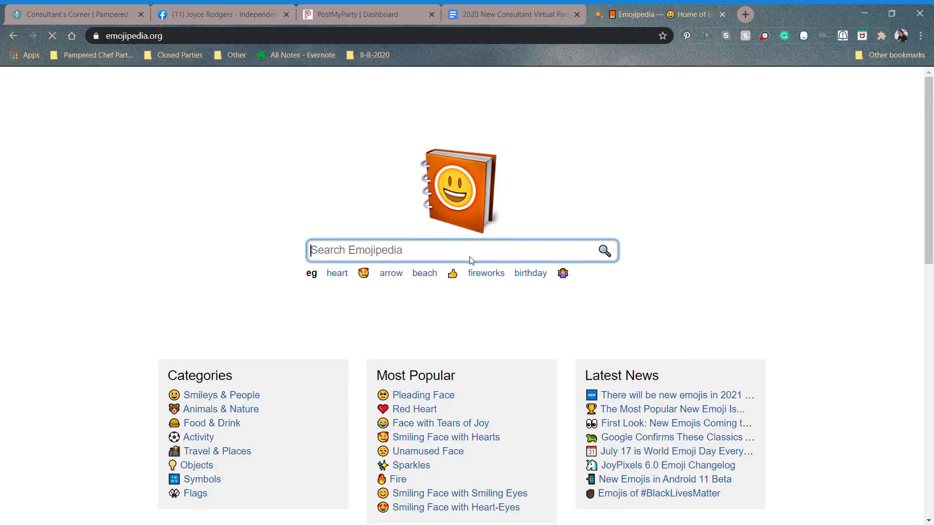
pyautogui.write('flame')
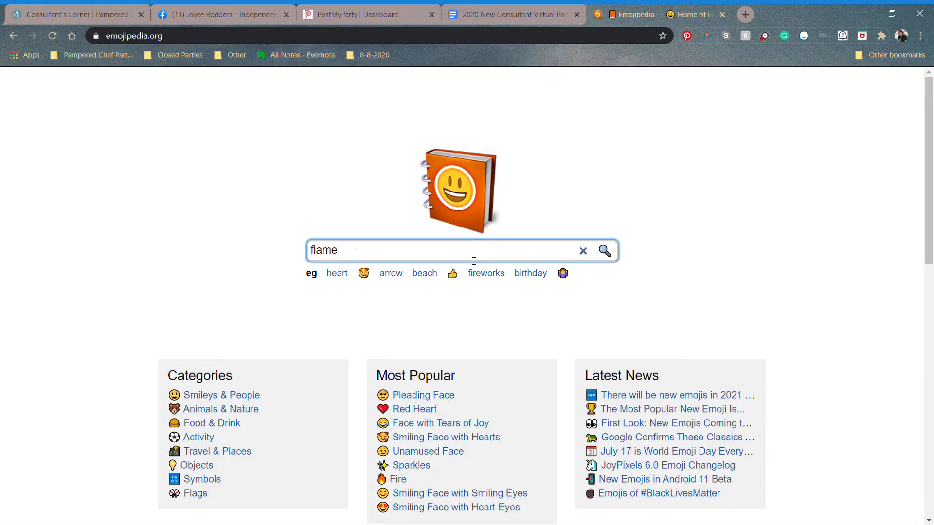
pyautogui.press('Return')
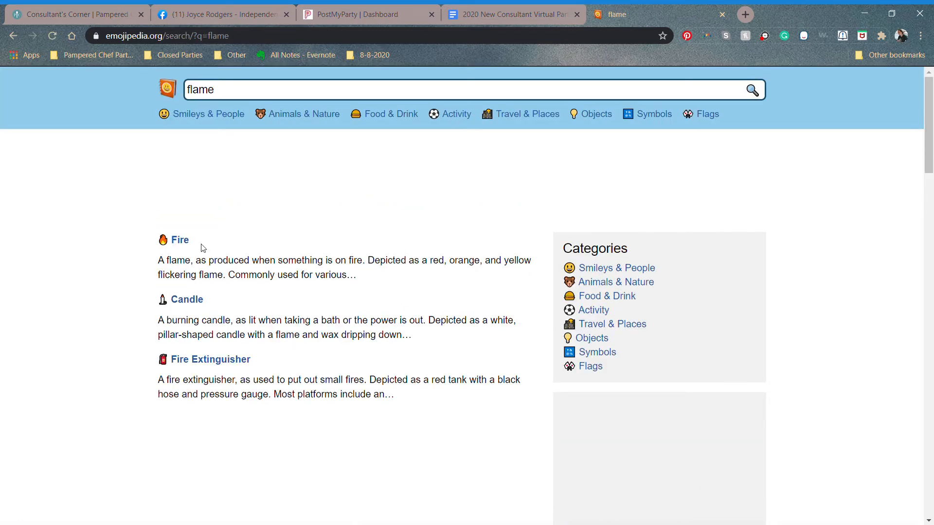
pyautogui.click(183, 241)
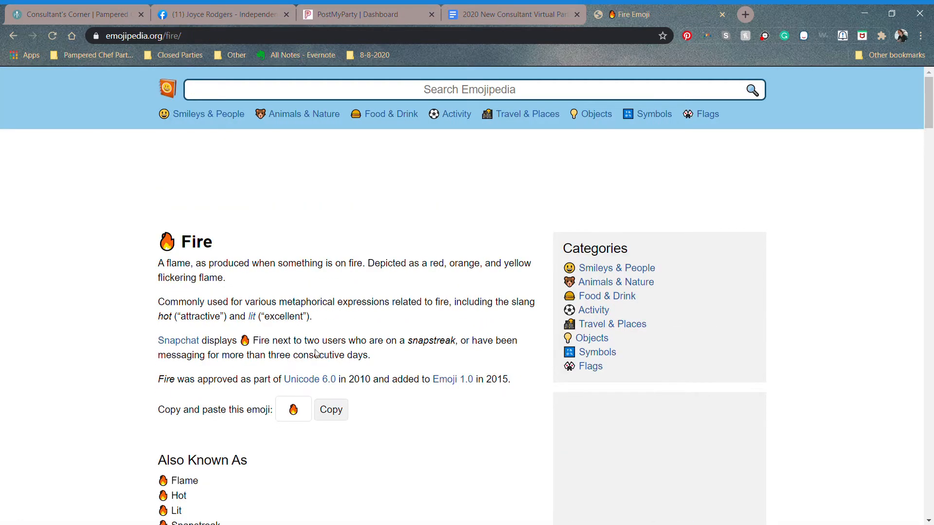
pyautogui.click(341, 413)
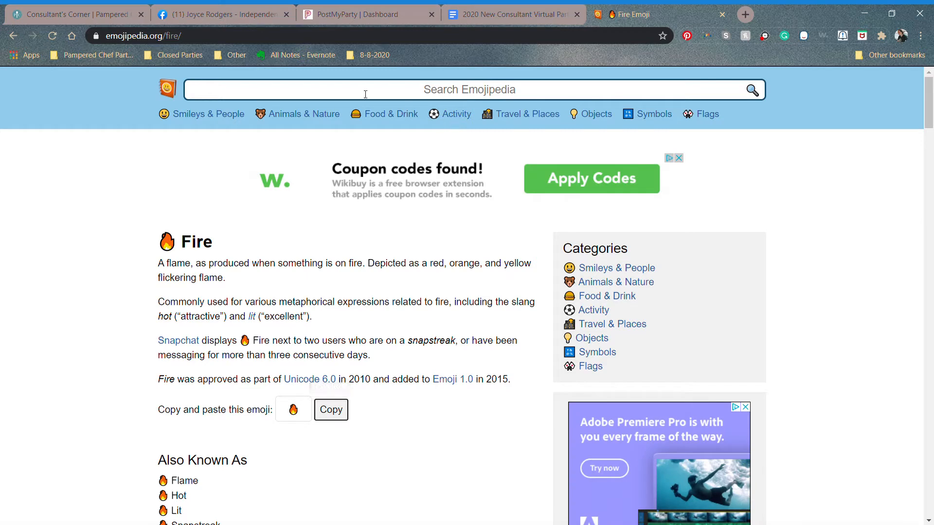
pyautogui.click(237, 16)
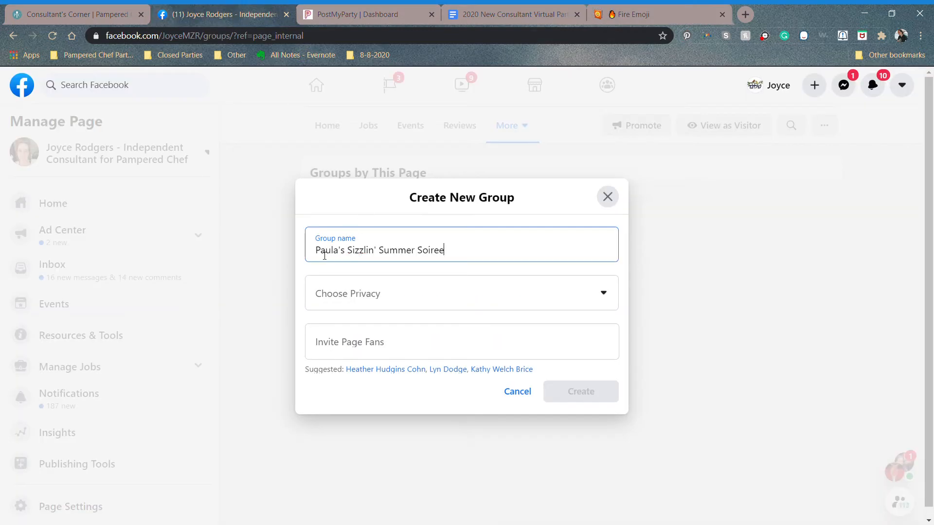
# Step: Paste the fire emoji at both the start and end of the group name
pyautogui.click(321, 253)
pyautogui.hotkey('ctrl', 'v')
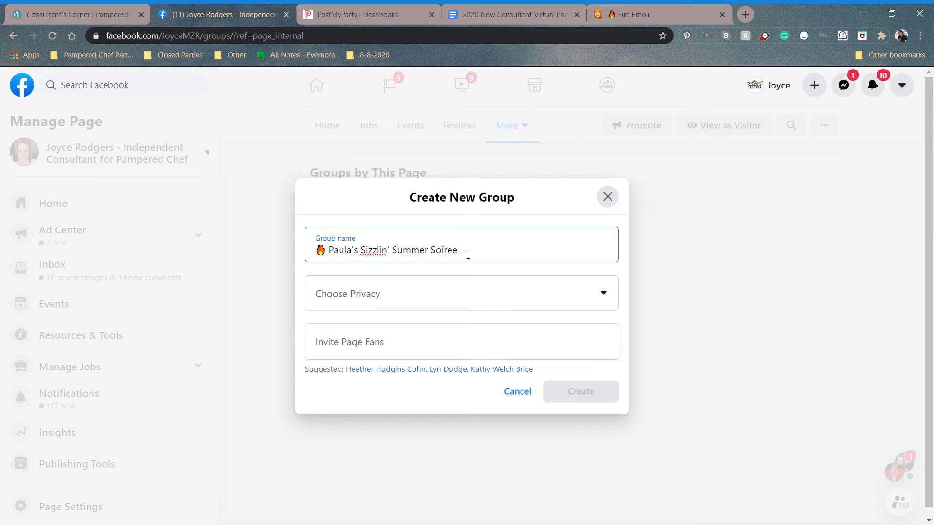
pyautogui.click(468, 255)
pyautogui.hotkey('ctrl', 'v')
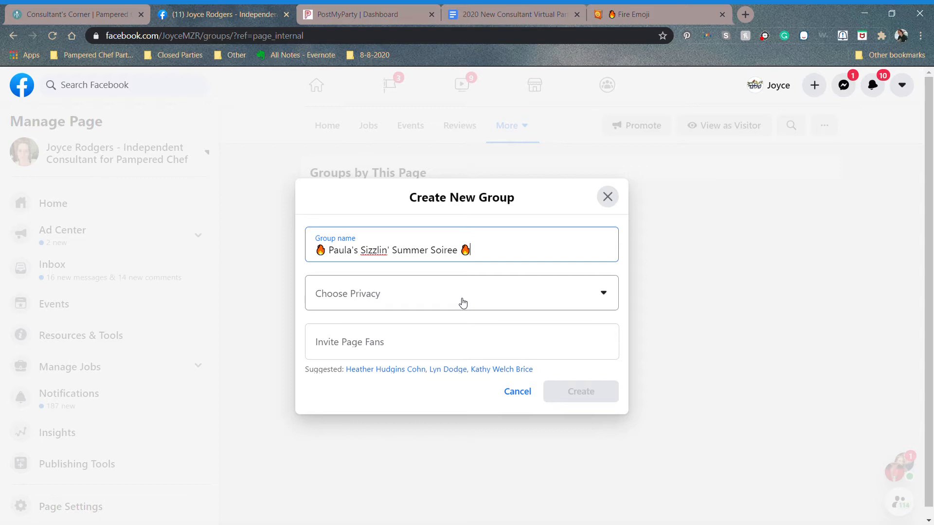
pyautogui.click(463, 303)
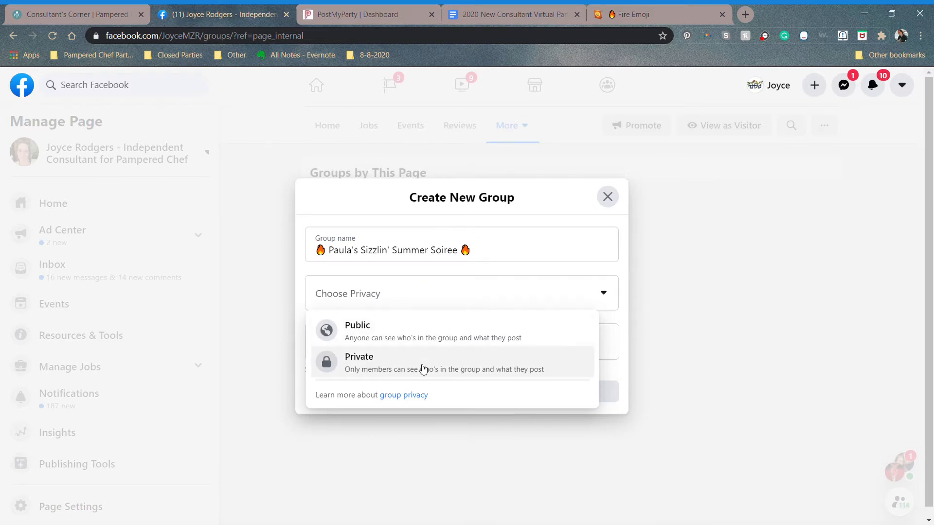
# Step: Make the group Private and Visible, leaving the Invite Page Fans field empty
pyautogui.click(424, 370)
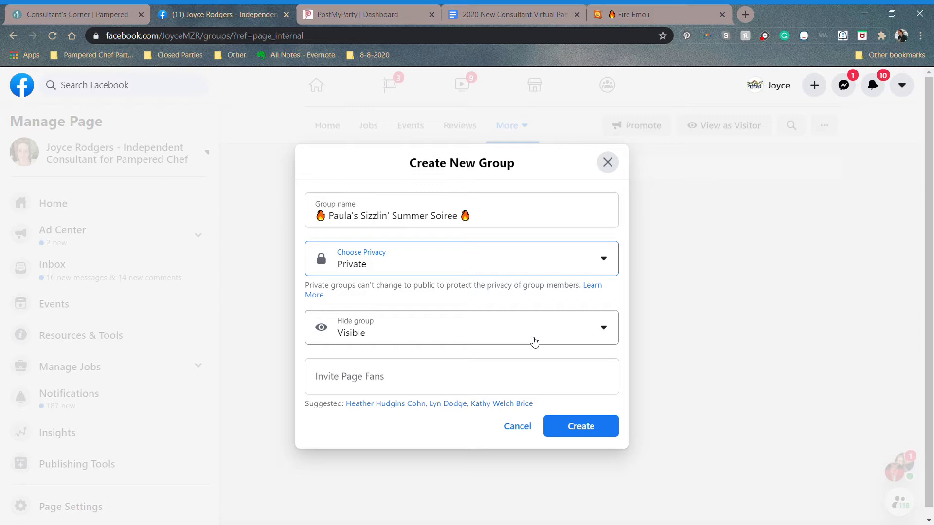
pyautogui.click(514, 375)
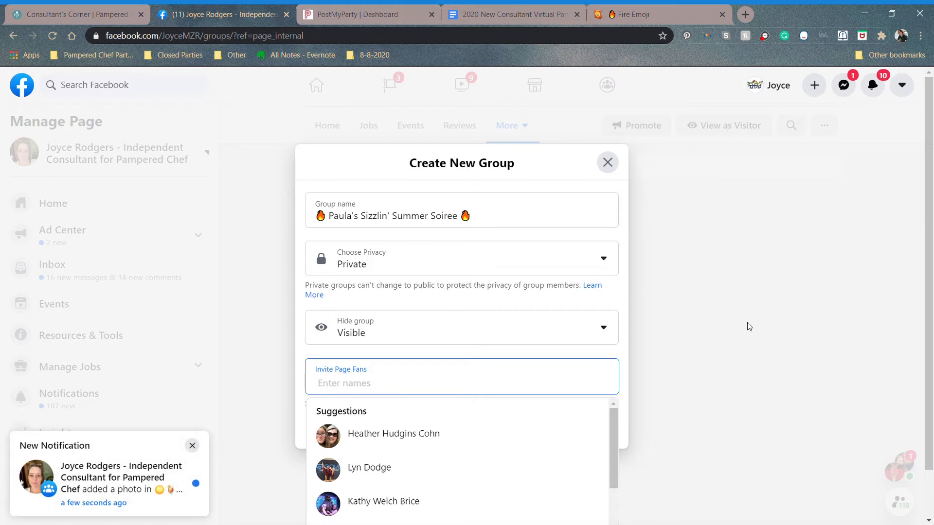
pyautogui.click(192, 446)
pyautogui.click(350, 376)
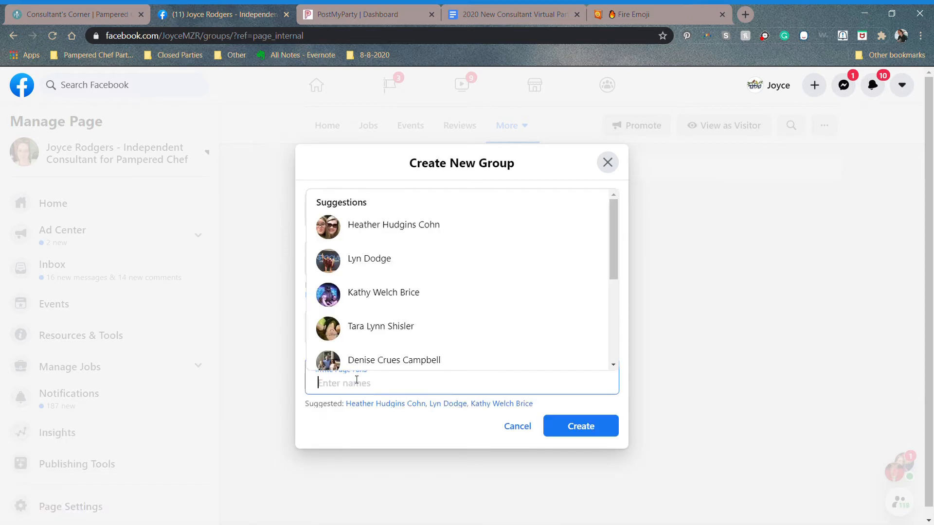
pyautogui.write('Paul')
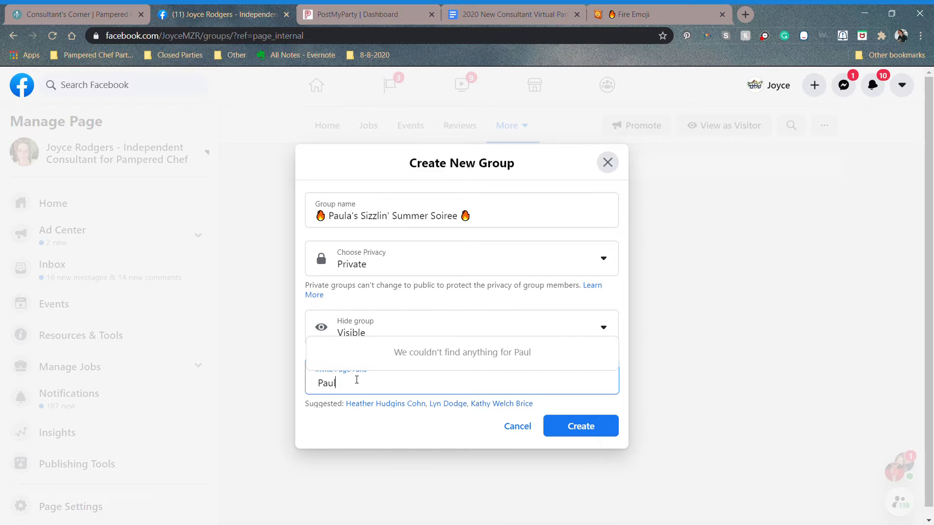
pyautogui.write('a')
pyautogui.press('BackSpace')
pyautogui.press('BackSpace')
pyautogui.press('BackSpace')
pyautogui.press('BackSpace')
pyautogui.press('BackSpace')
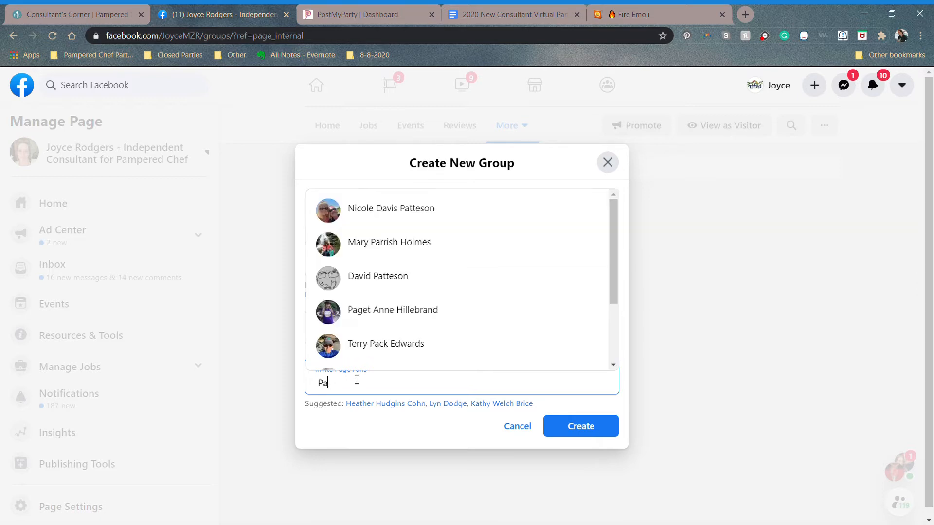
pyautogui.press('Escape')
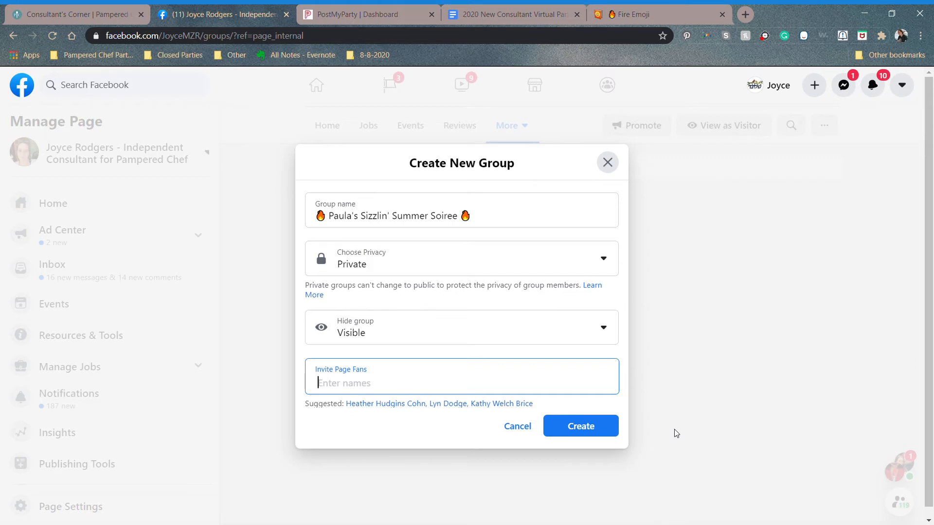
# Step: Create the party group, open its cover photo Edit menu, and bring the party training doc forward
pyautogui.click(601, 432)
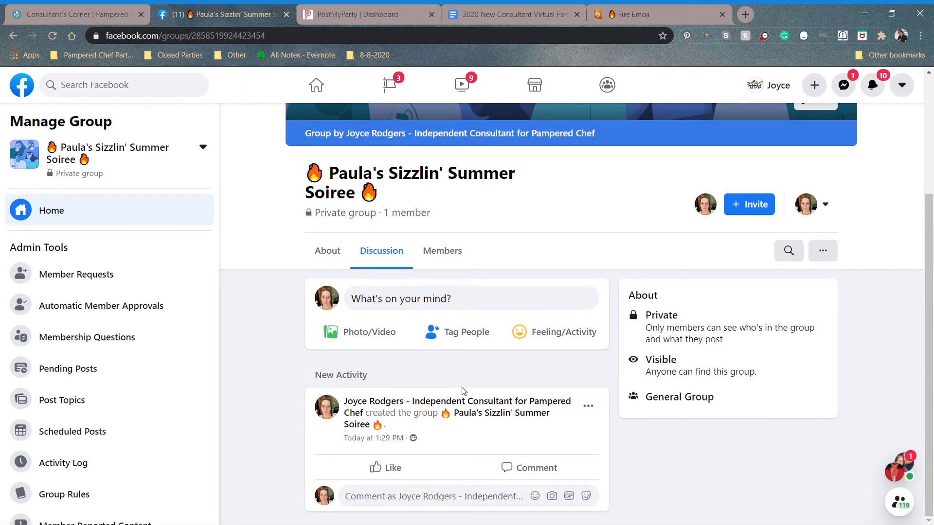
pyautogui.scroll(4, 463, 392)
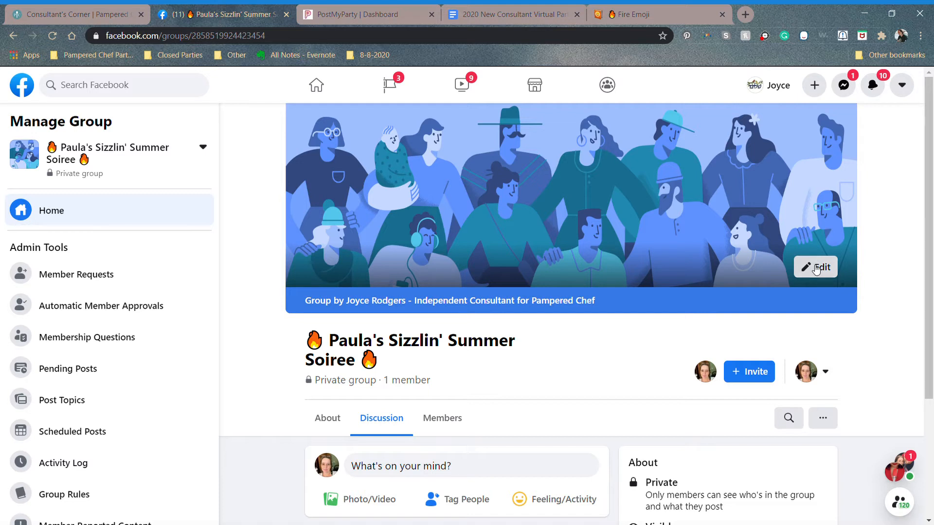
pyautogui.click(816, 269)
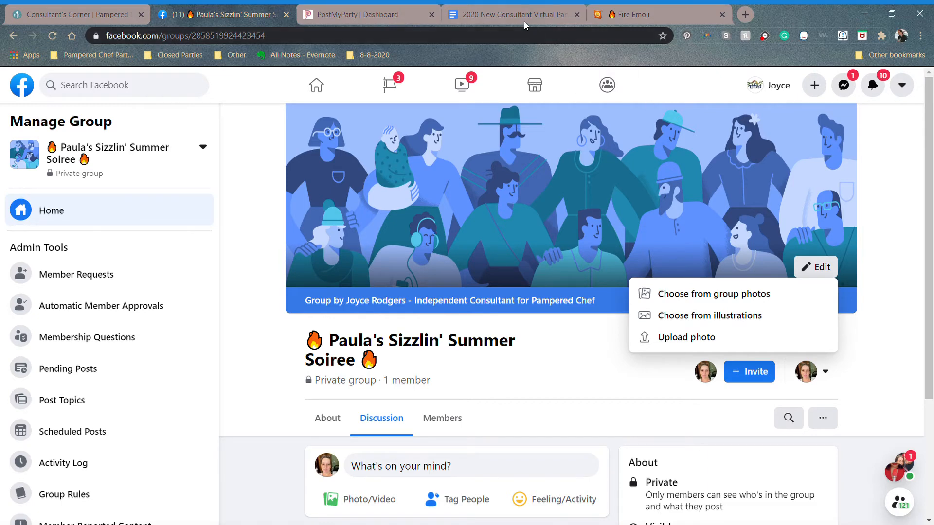
pyautogui.click(506, 17)
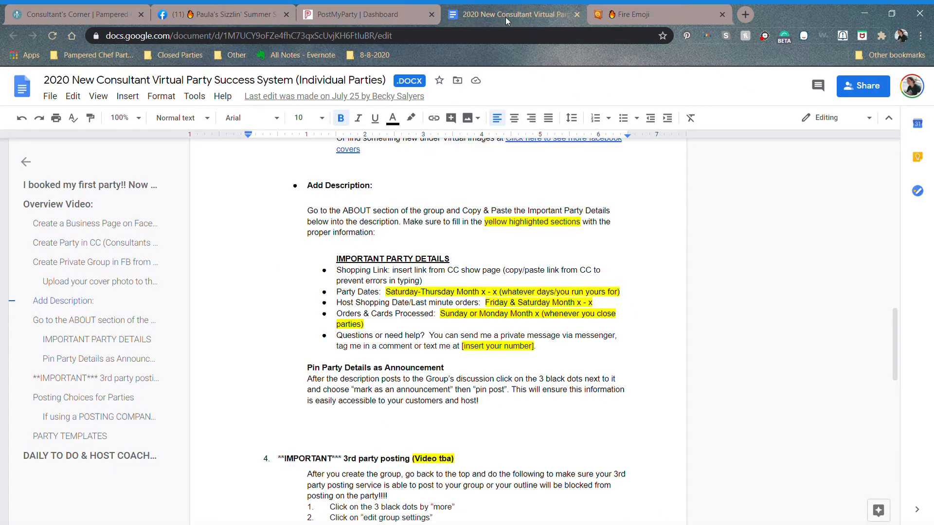
# Step: Scroll the Google Doc up to the sample Welcome cover photo, then return to the Facebook group
pyautogui.scroll(2, 462, 316)
pyautogui.scroll(3, 438, 316)
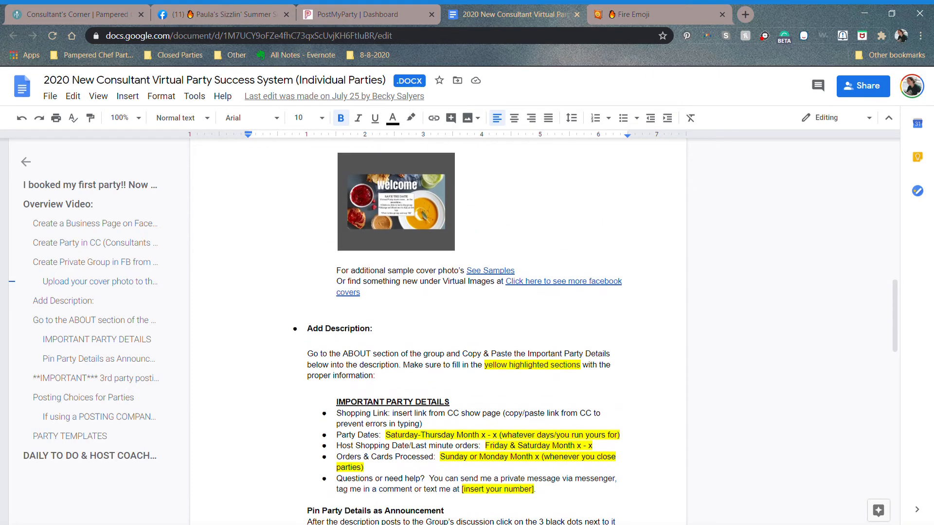
pyautogui.scroll(1, 437, 316)
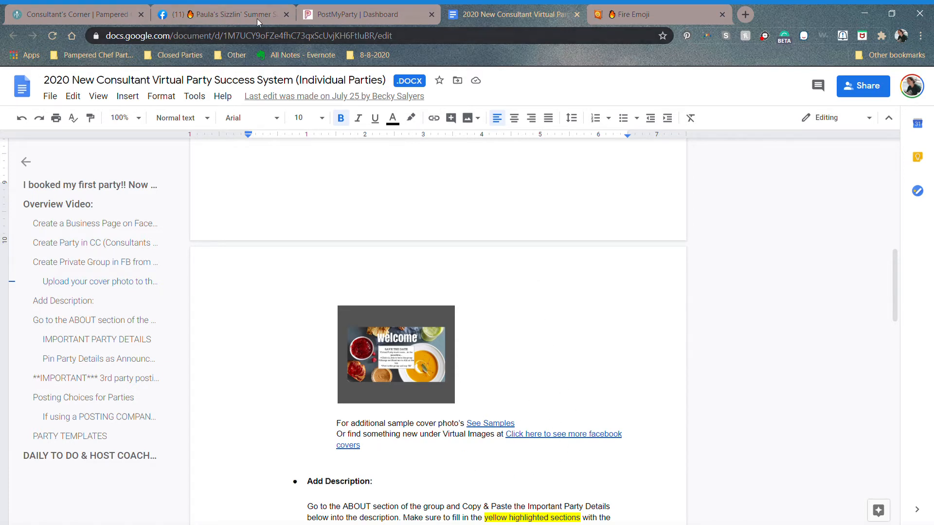
pyautogui.click(240, 18)
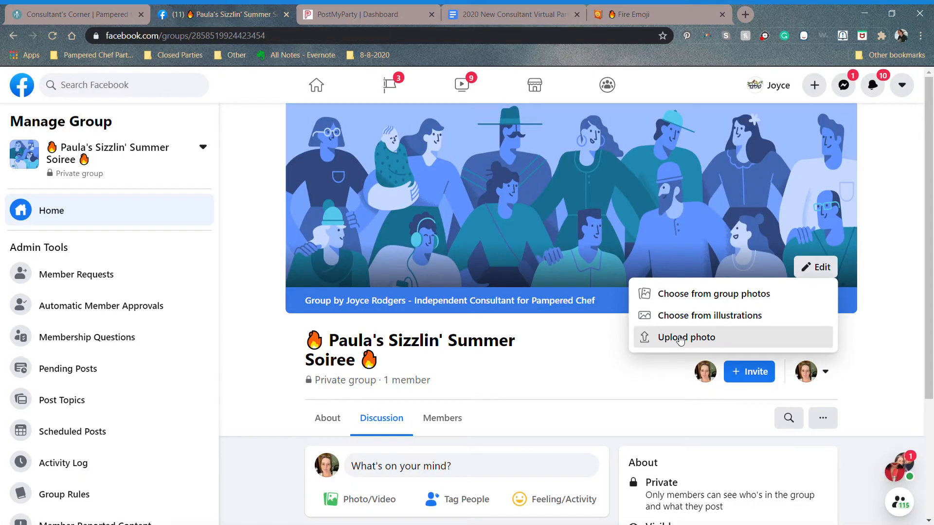
# Step: Upload the Welcome to the Party image as the group cover photo and save it
pyautogui.click(678, 339)
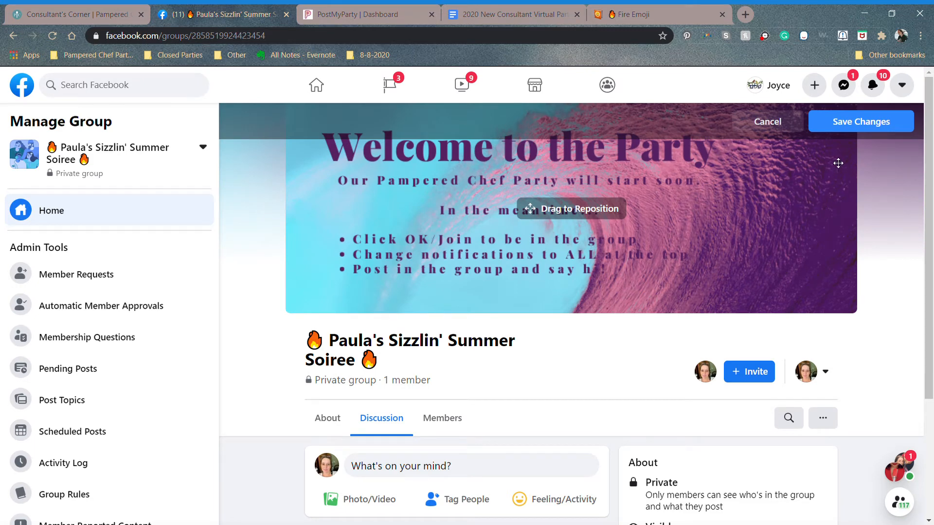
pyautogui.click(842, 130)
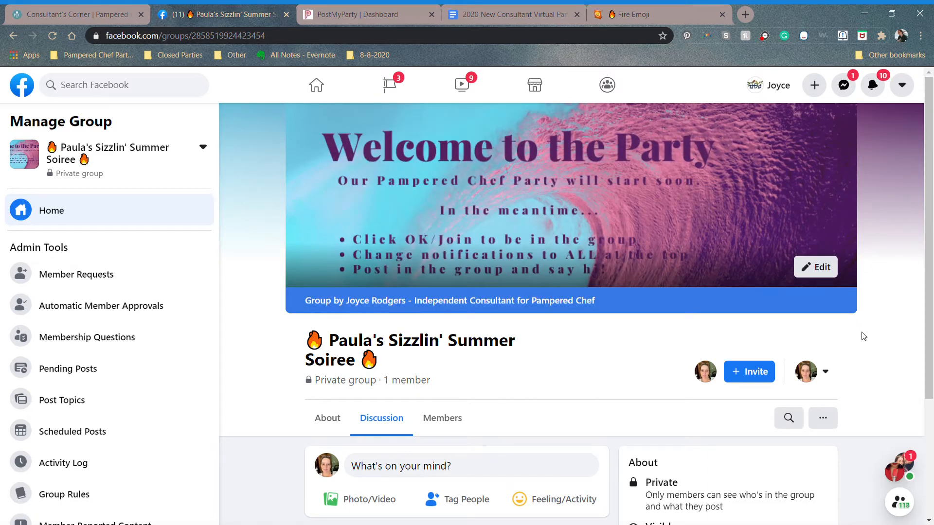
# Step: Switch to the personal profile and join the party group with it
pyautogui.click(827, 373)
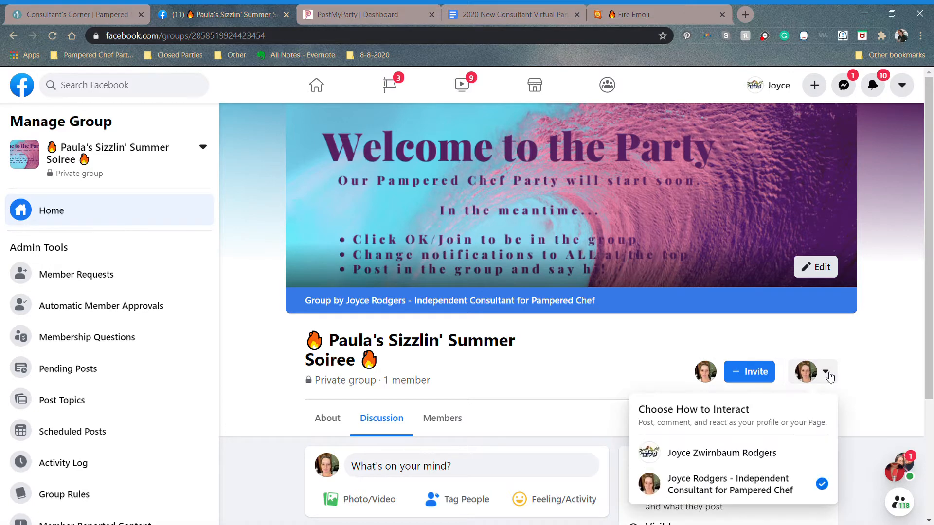
pyautogui.click(775, 454)
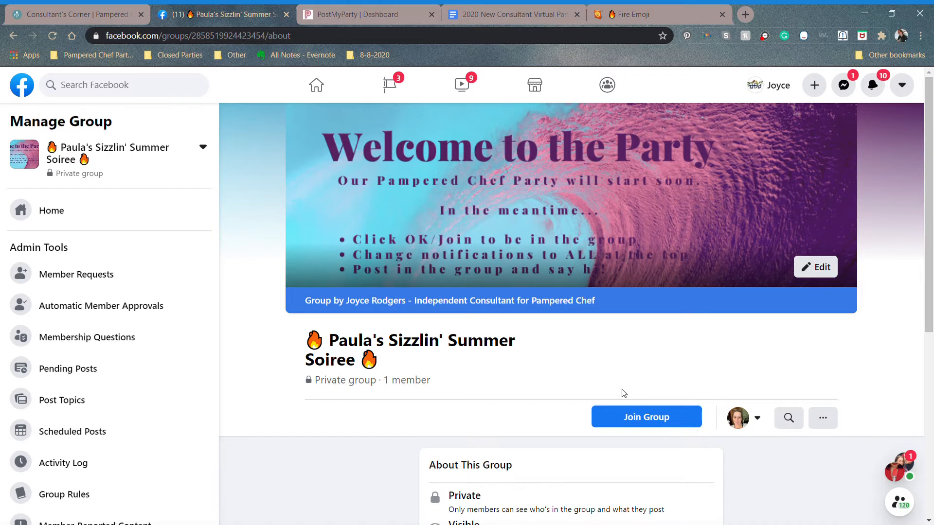
pyautogui.click(627, 417)
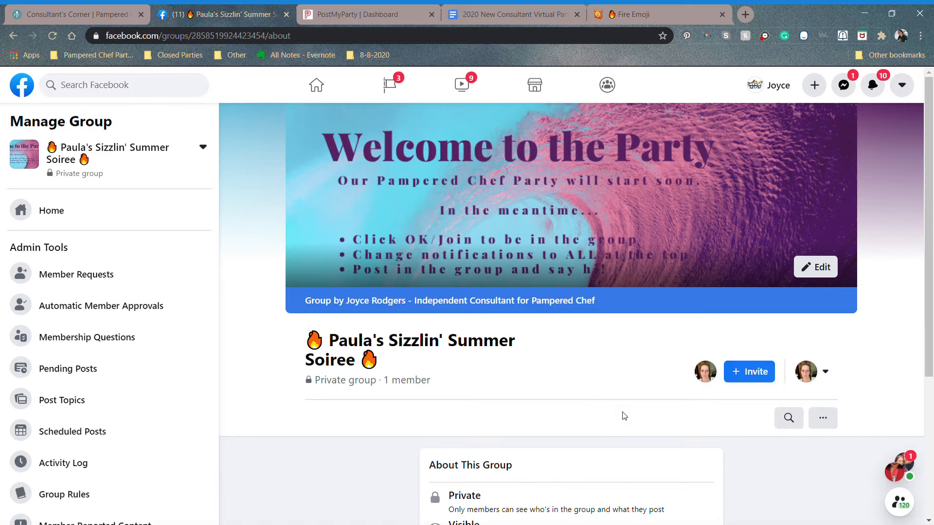
# Step: Switch back to the consultant Page and open the group's full Members list
pyautogui.click(826, 374)
pyautogui.click(786, 486)
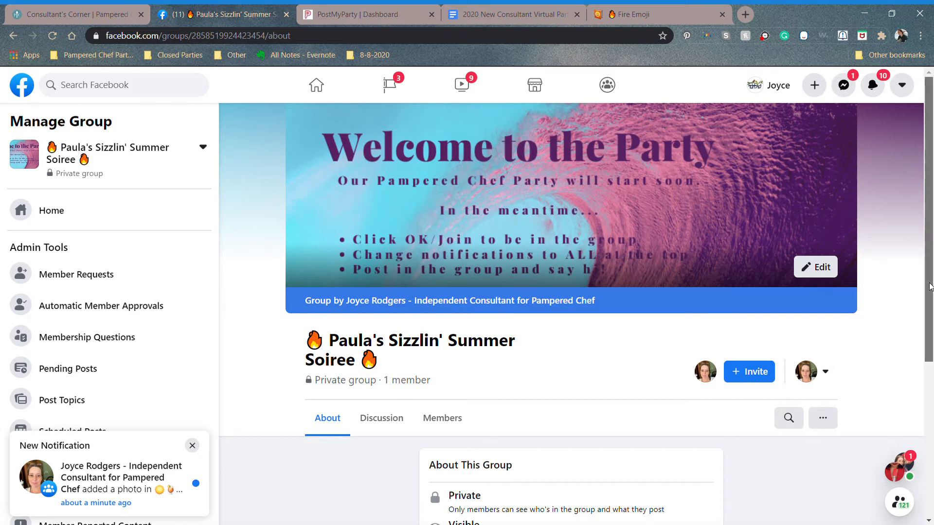
pyautogui.moveTo(931, 287); pyautogui.dragTo(932, 481)
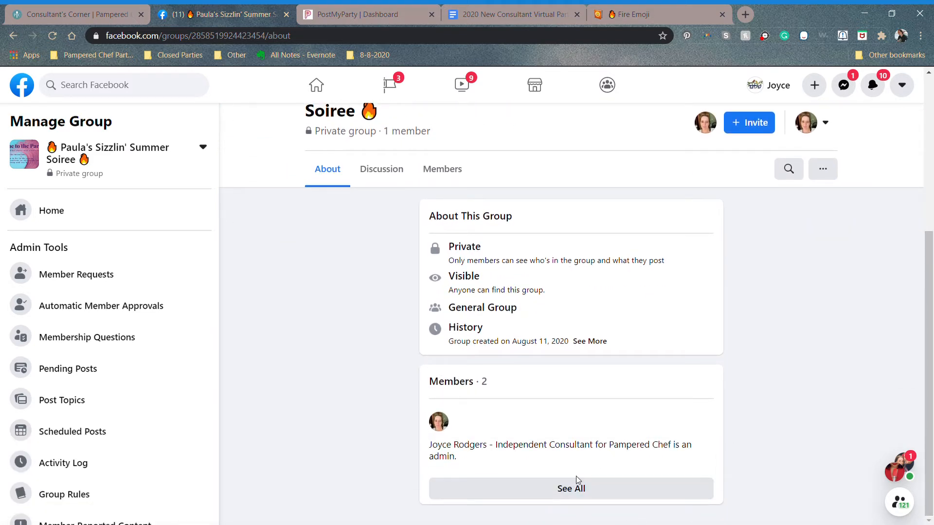
pyautogui.click(582, 490)
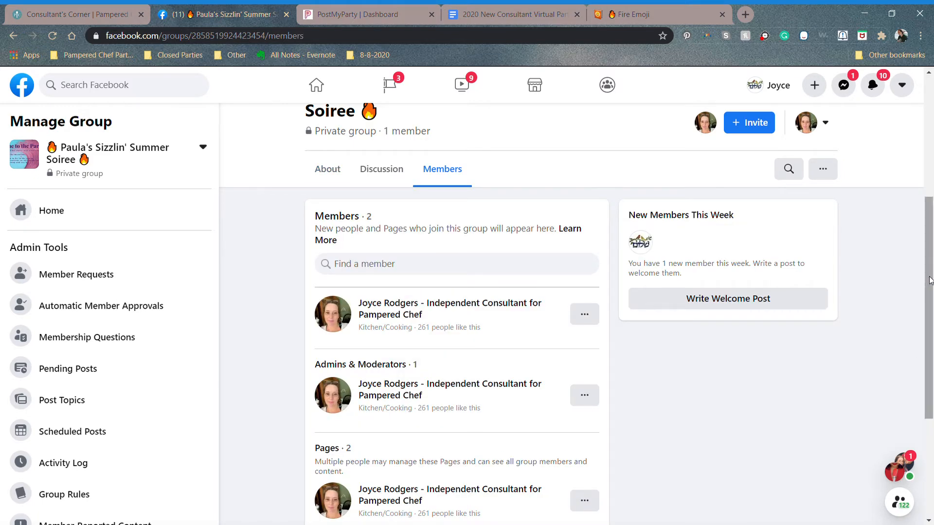
# Step: Invite the newly joined personal profile to become a group admin
pyautogui.moveTo(931, 281); pyautogui.dragTo(932, 377)
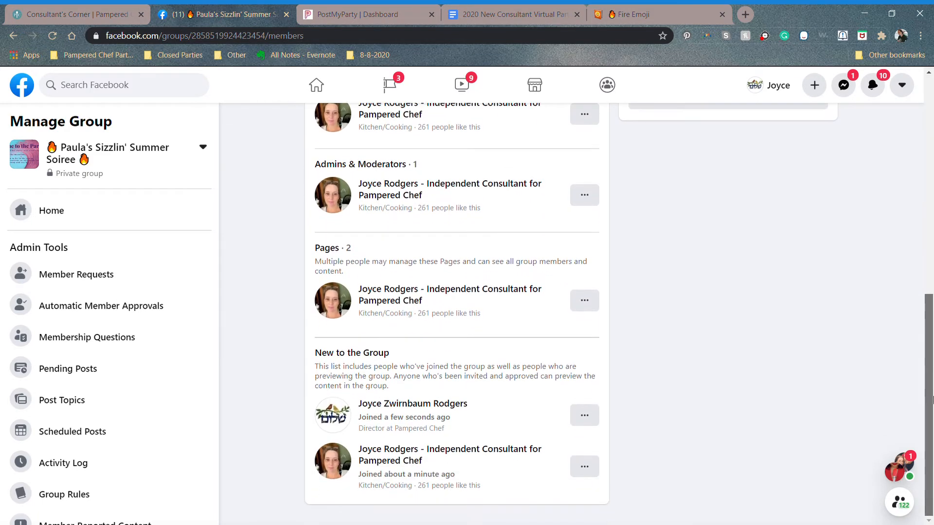
pyautogui.click(588, 418)
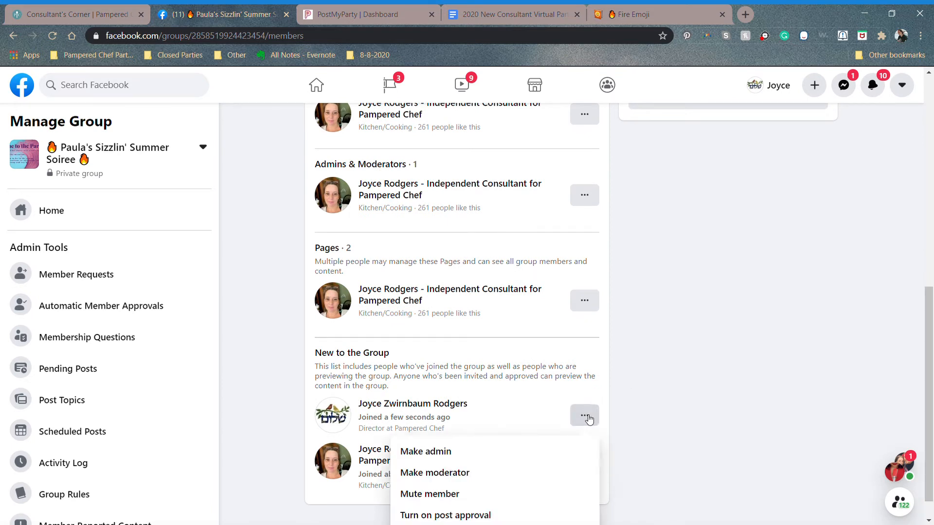
pyautogui.click(652, 391)
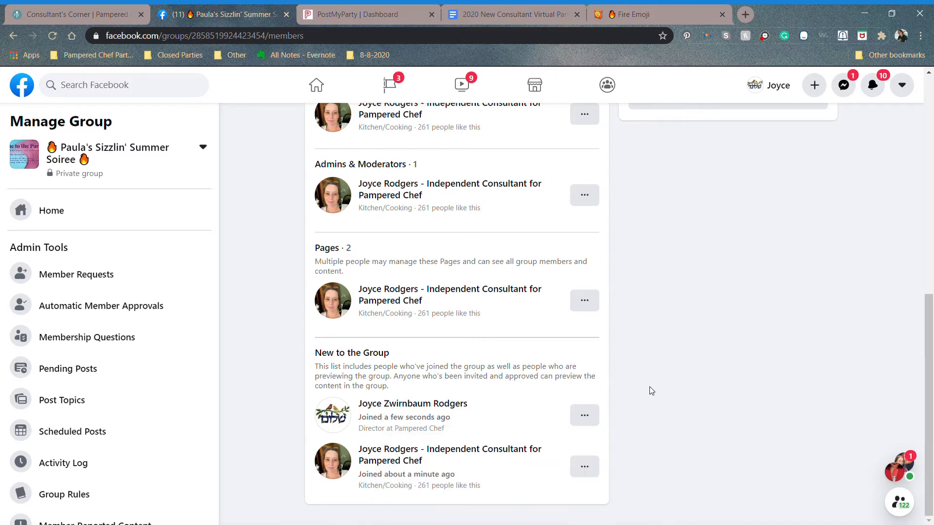
pyautogui.scroll(6, 652, 391)
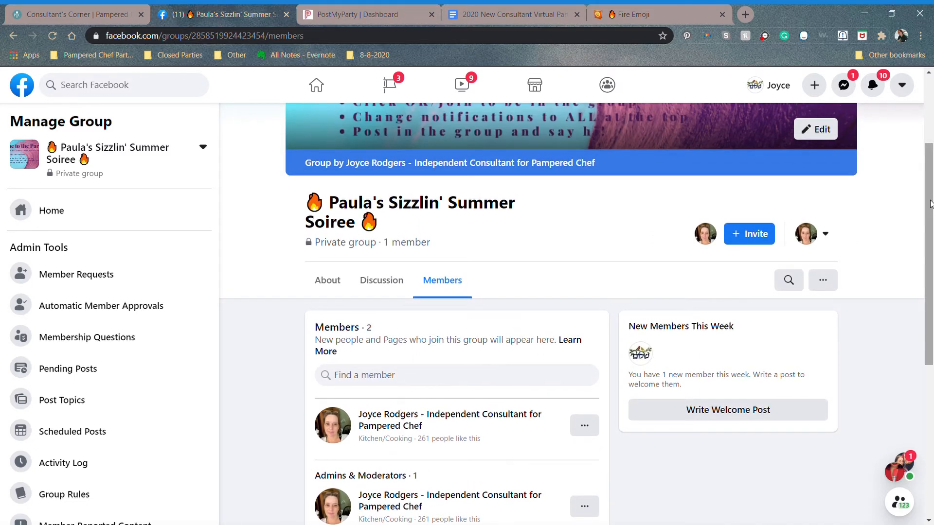
pyautogui.moveTo(932, 204); pyautogui.dragTo(932, 379)
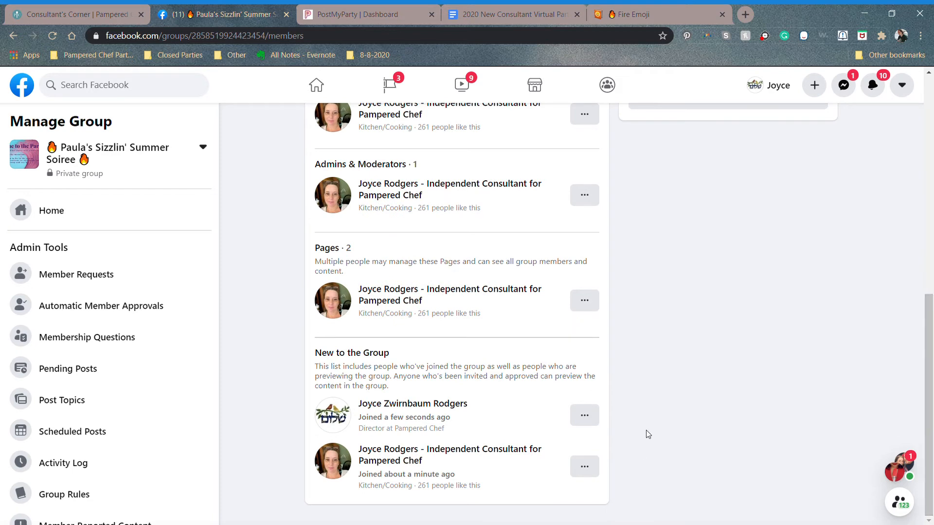
pyautogui.click(587, 423)
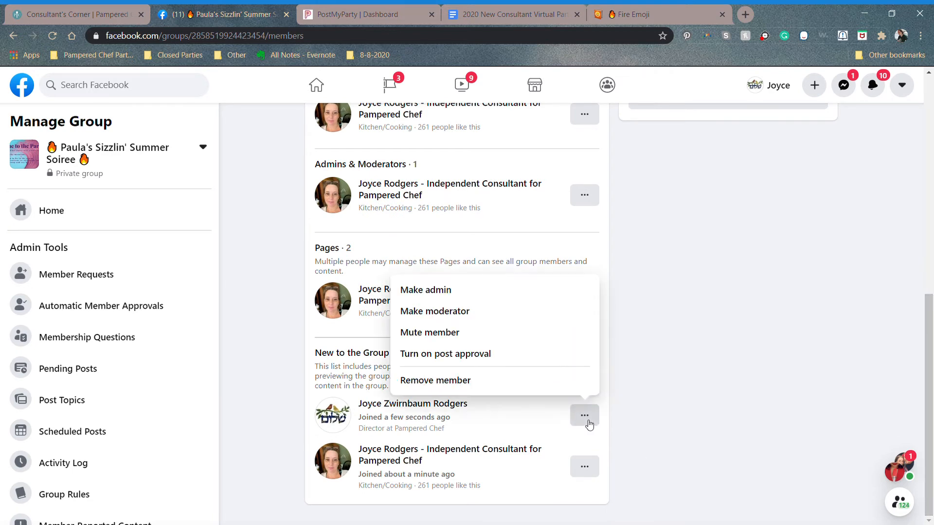
pyautogui.click(533, 296)
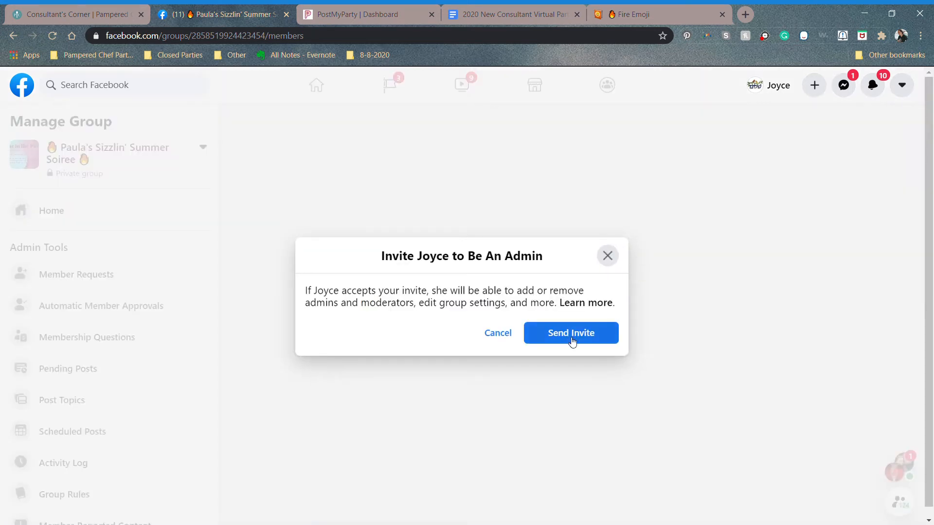
pyautogui.click(568, 335)
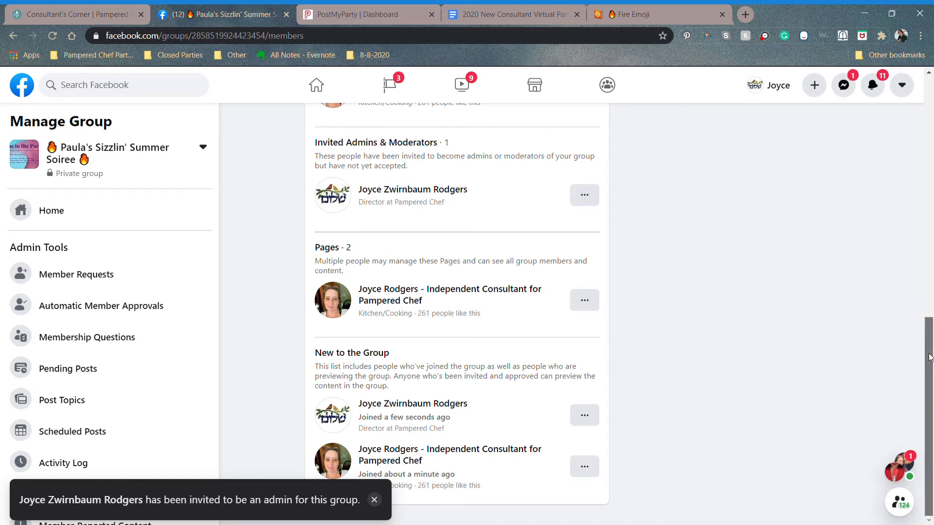
# Step: Switch to interacting with the group as the personal profile
pyautogui.moveTo(929, 358); pyautogui.dragTo(920, 136)
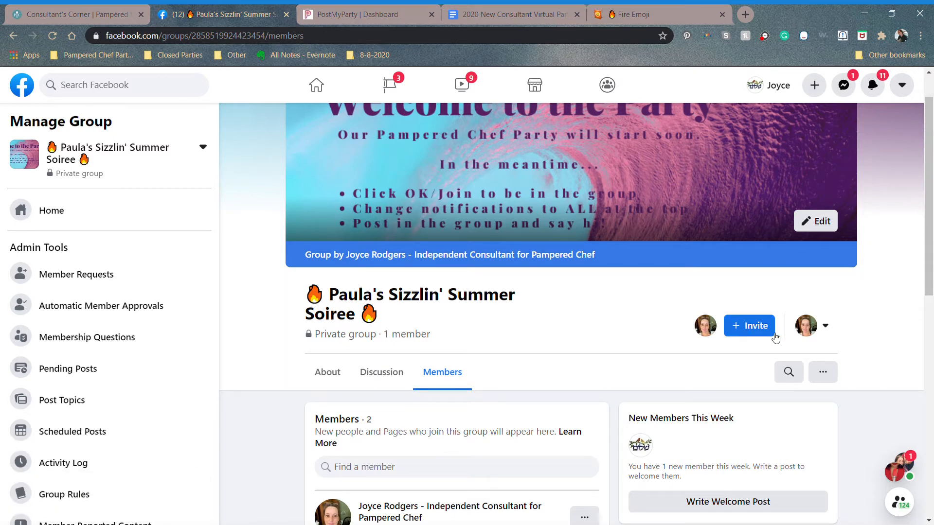
pyautogui.click(811, 326)
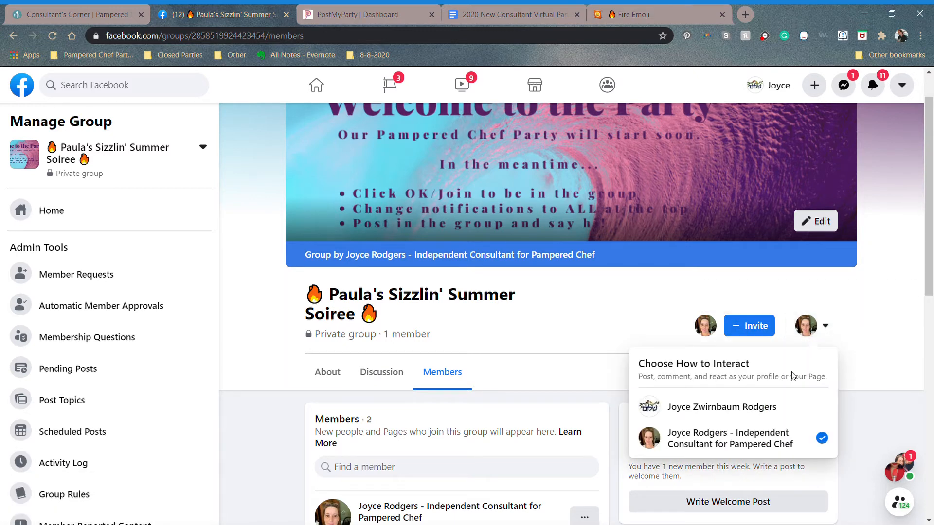
pyautogui.click(781, 407)
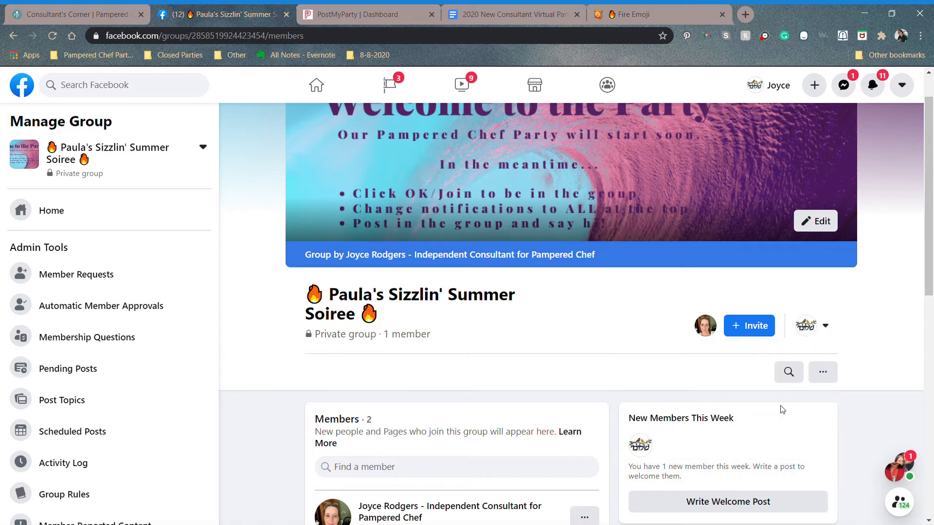
# Step: Open the admin invitation from notifications and reload the group page
pyautogui.click(882, 78)
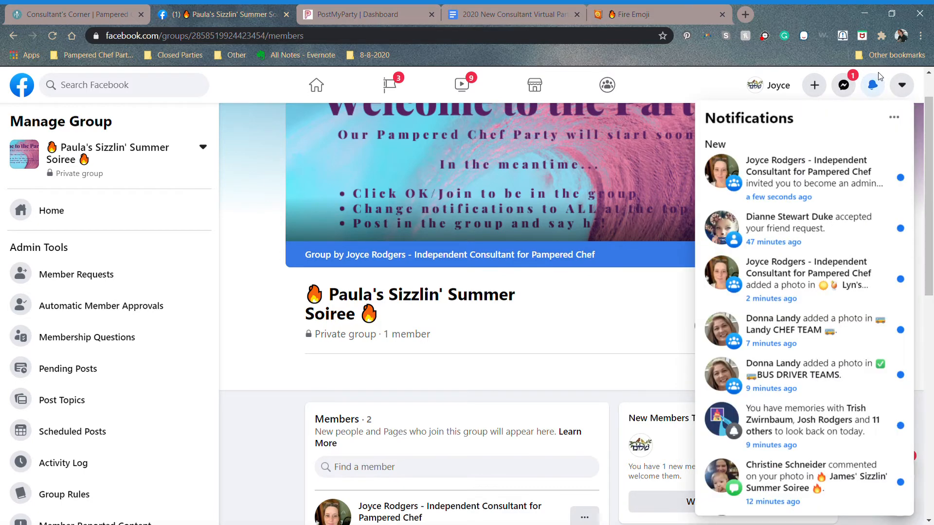
pyautogui.click(804, 189)
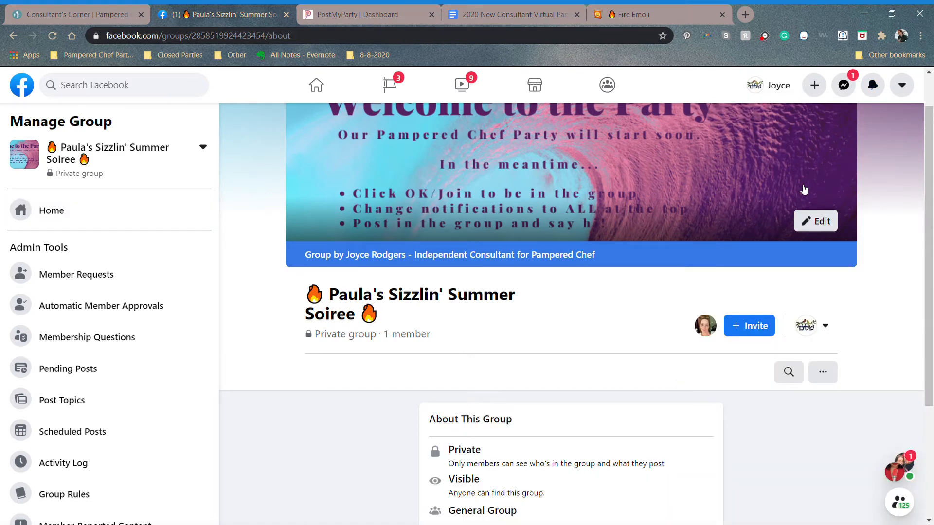
pyautogui.scroll(1, 804, 189)
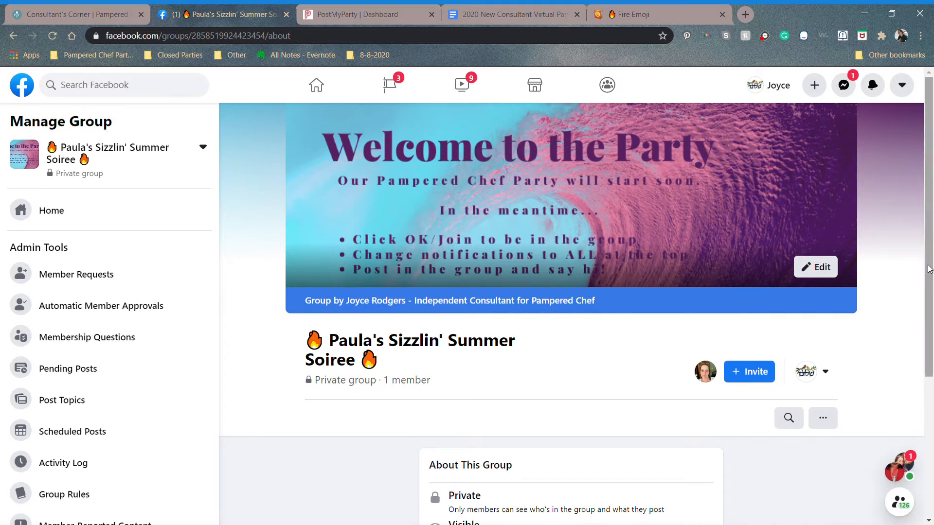
pyautogui.scroll(-1, 929, 130)
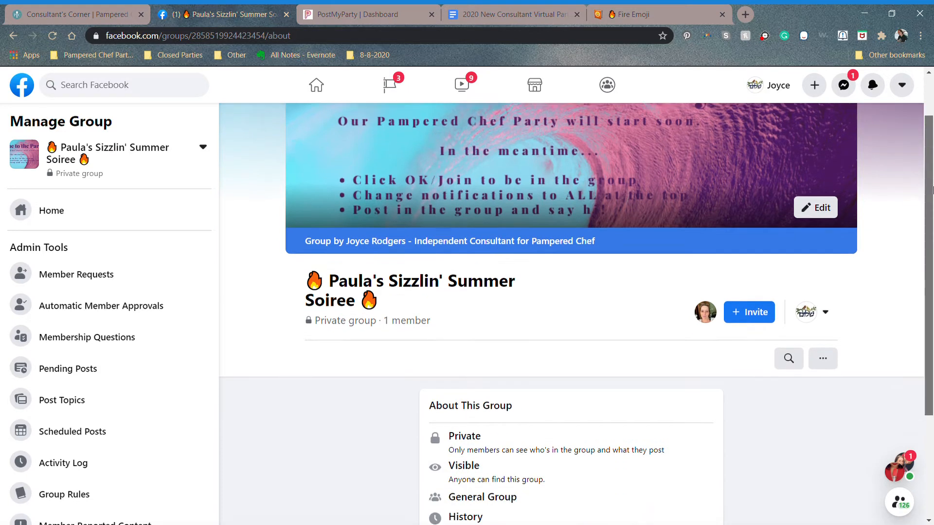
pyautogui.scroll(1, 929, 131)
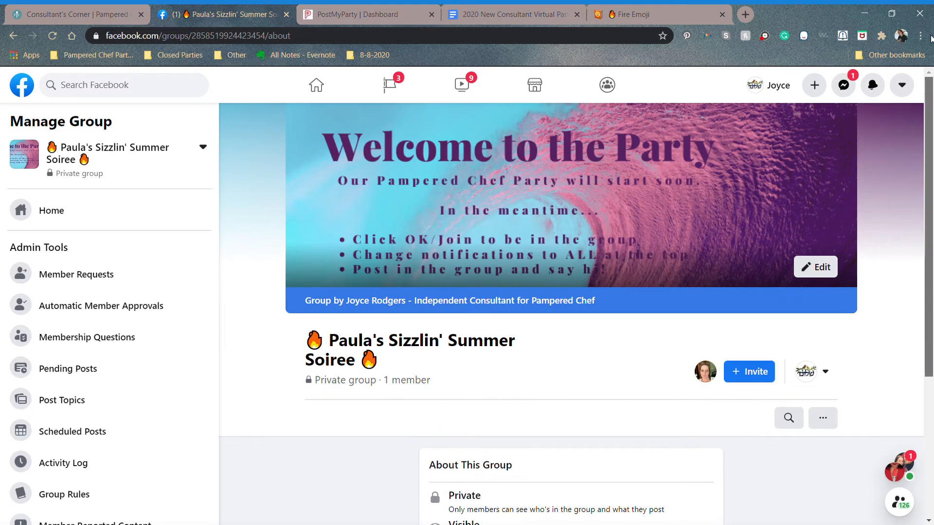
pyautogui.click(50, 37)
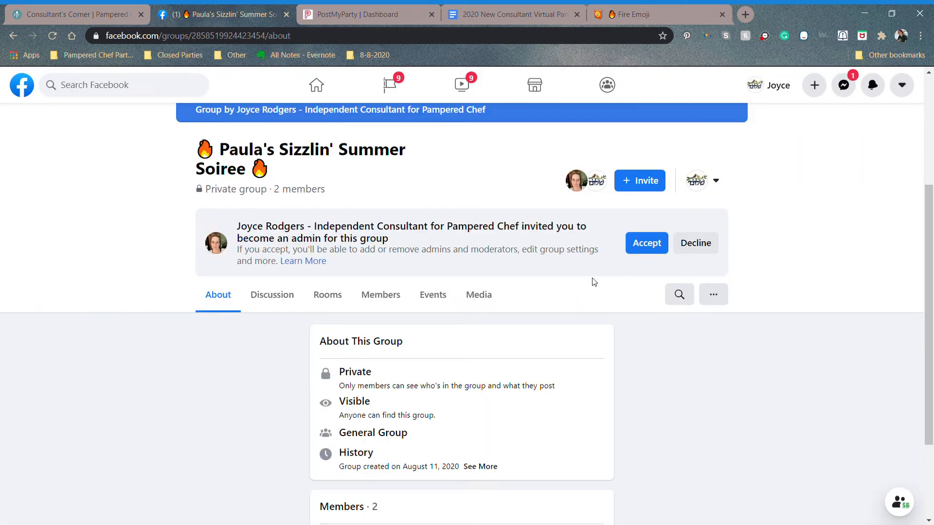
# Step: Accept the admin invitation, then switch to interacting as the Independent Consultant page
pyautogui.click(647, 243)
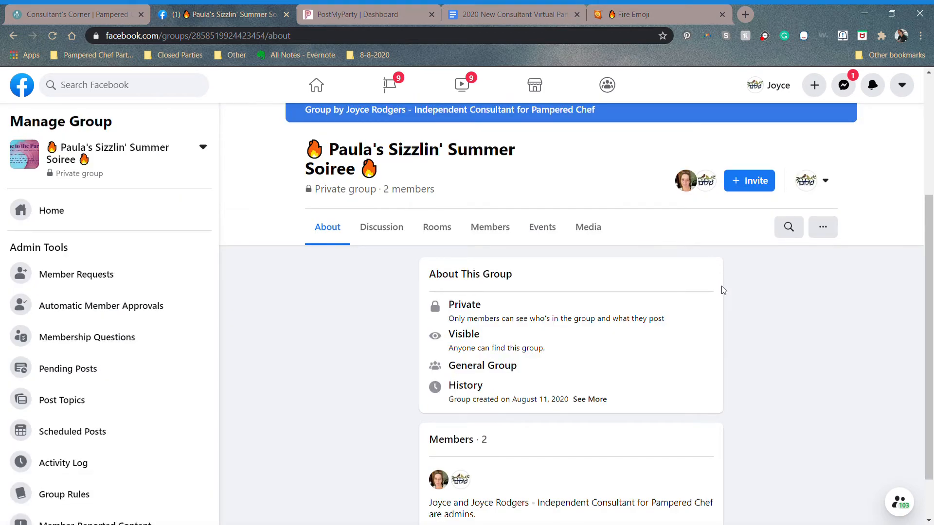
pyautogui.click(812, 195)
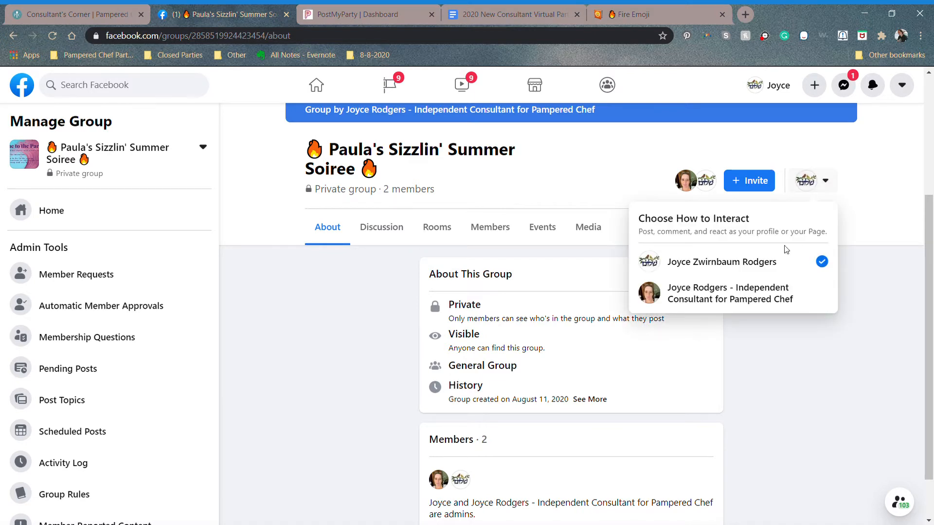
pyautogui.click(776, 297)
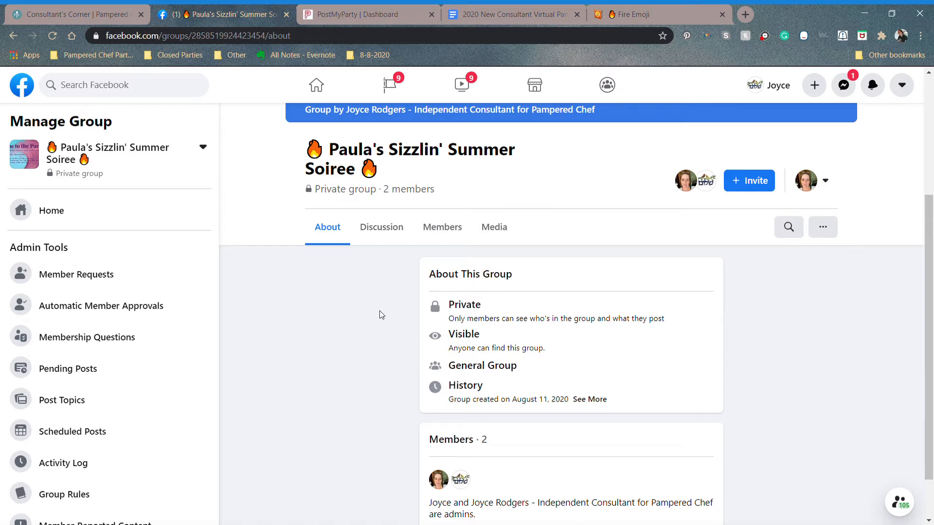
# Step: Copy the Important Party Details block from the Google Docs guide, then return to the group's Discussion feed
pyautogui.click(61, 223)
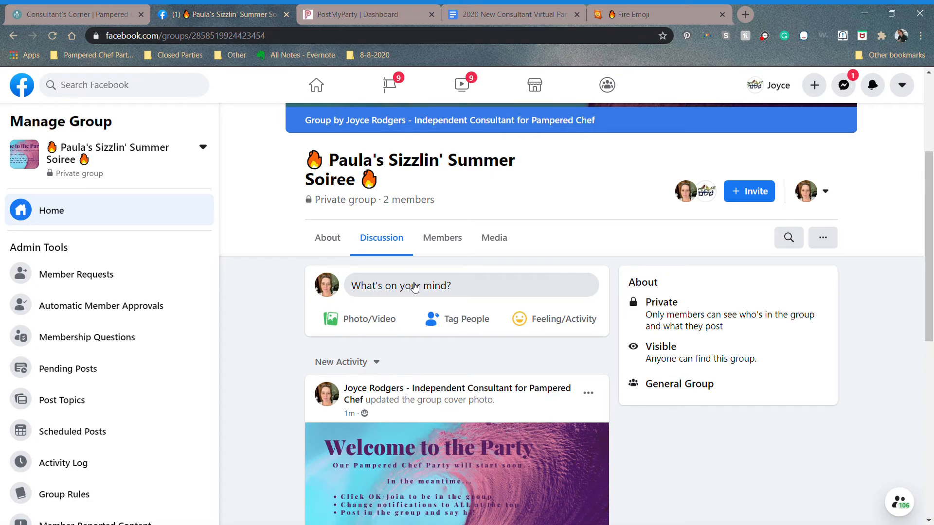
pyautogui.click(479, 9)
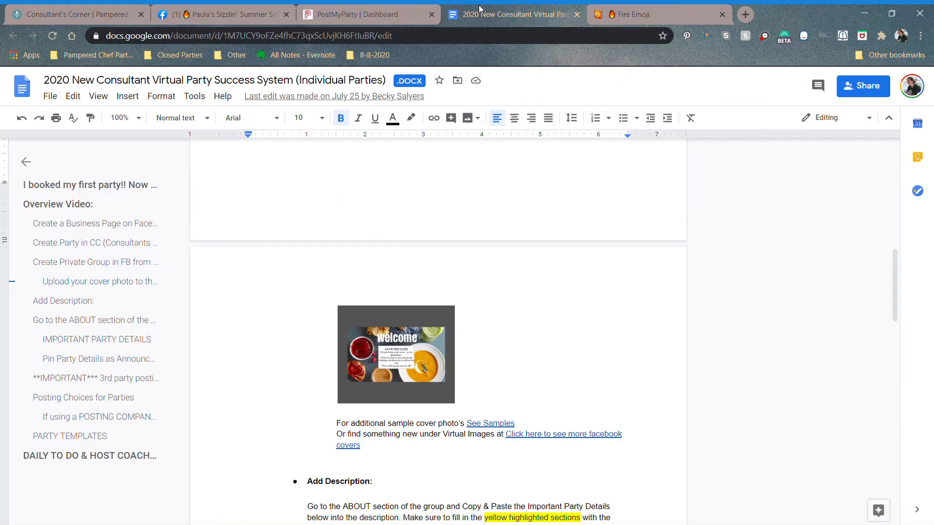
pyautogui.scroll(-6, 438, 331)
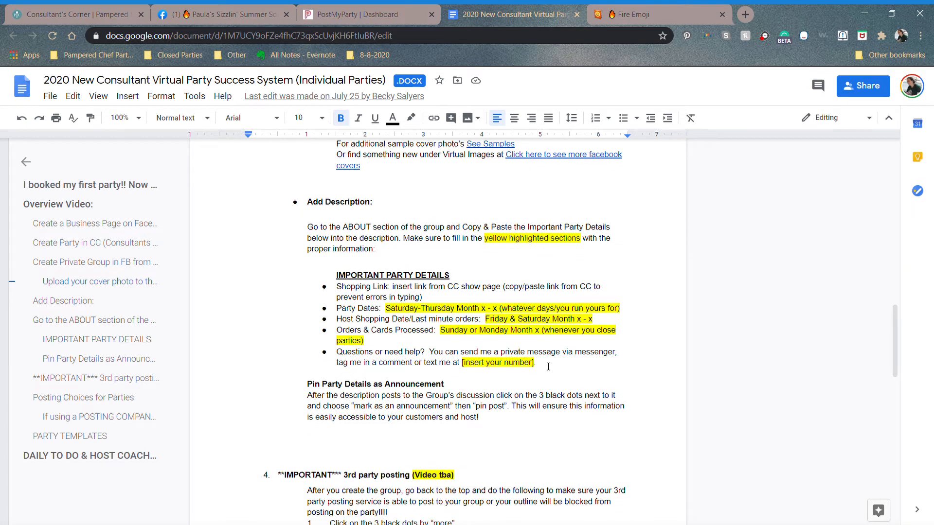
pyautogui.moveTo(536, 362); pyautogui.dragTo(339, 277)
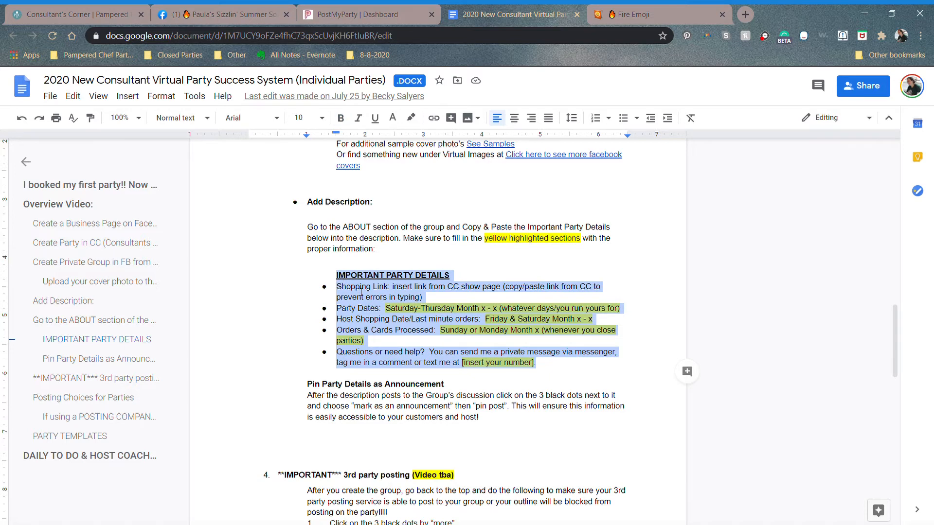
pyautogui.rightClick(361, 292)
pyautogui.click(390, 249)
pyautogui.click(368, 15)
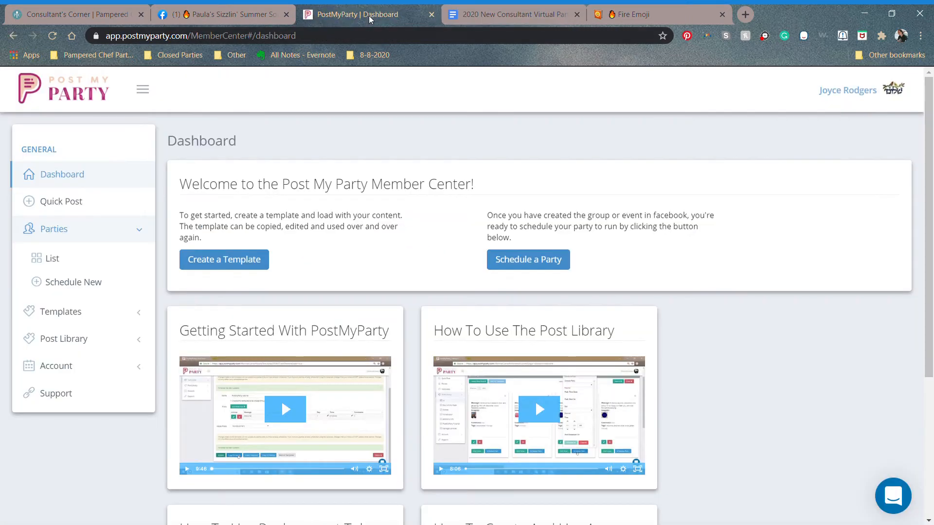
pyautogui.click(254, 17)
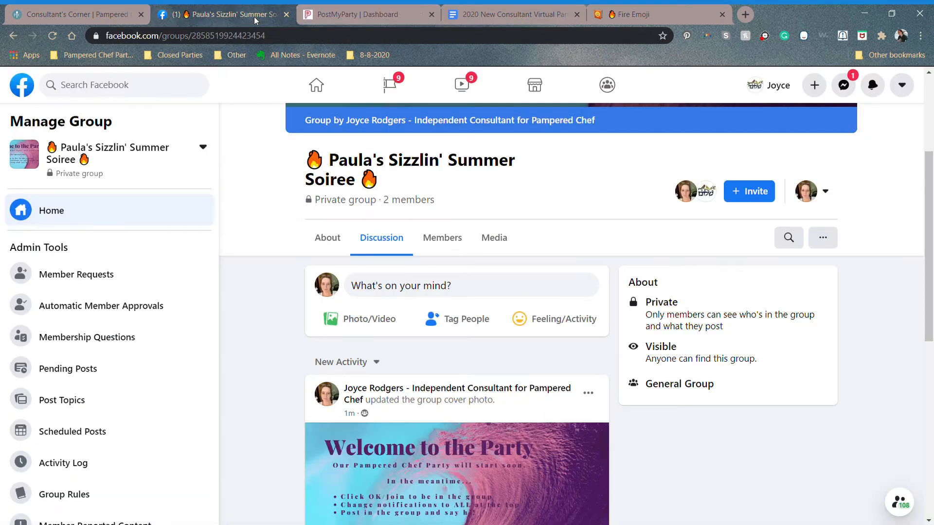
# Step: Paste the Important Party Details into a new group post and delete the Shopping Link placeholder text
pyautogui.click(384, 287)
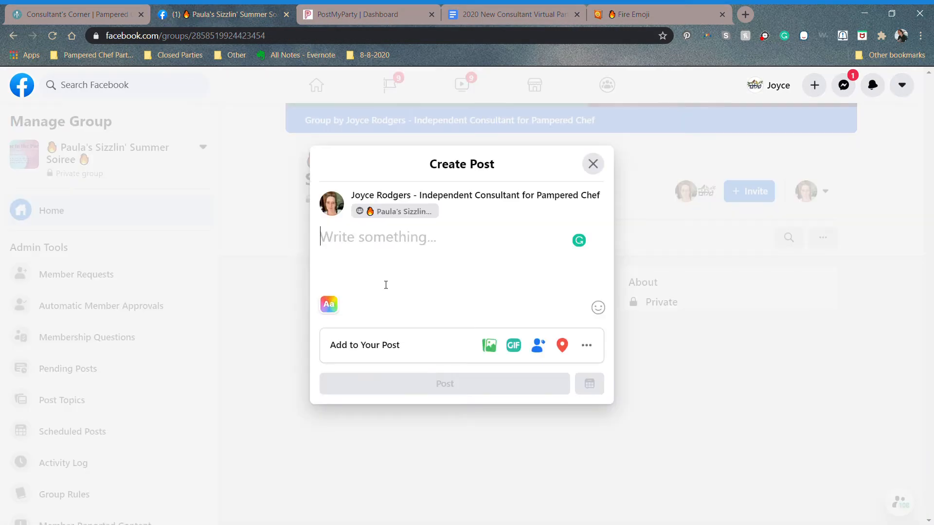
pyautogui.hotkey('ctrl', 'v')
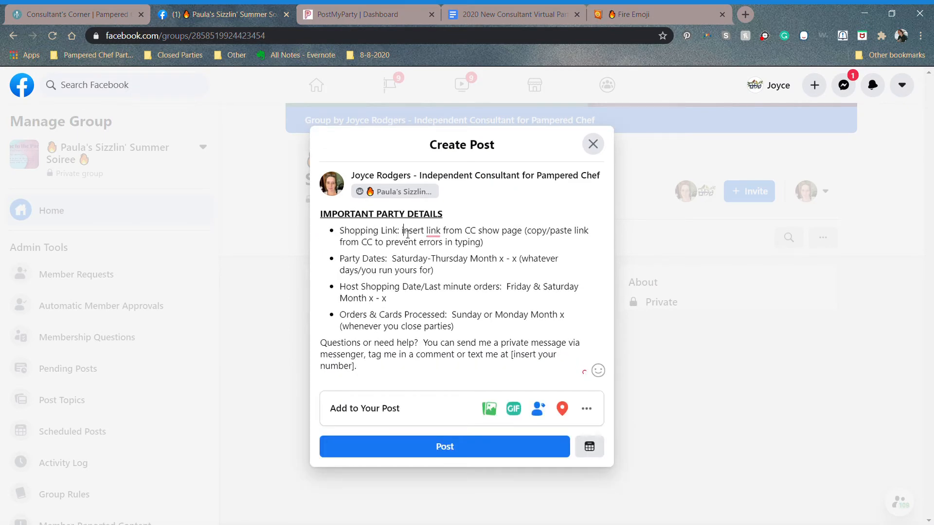
pyautogui.moveTo(404, 231); pyautogui.dragTo(501, 250)
pyautogui.press('BackSpace')
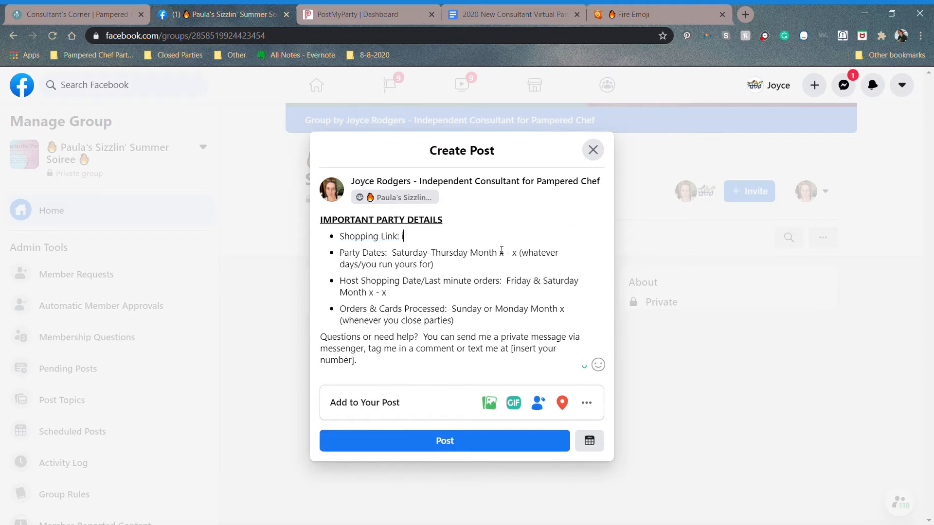
pyautogui.press('BackSpace')
# Step: Copy the Party Page share link from the Sizzlin' Summer Soiree's Links in Consultant's Corner
pyautogui.click(106, 14)
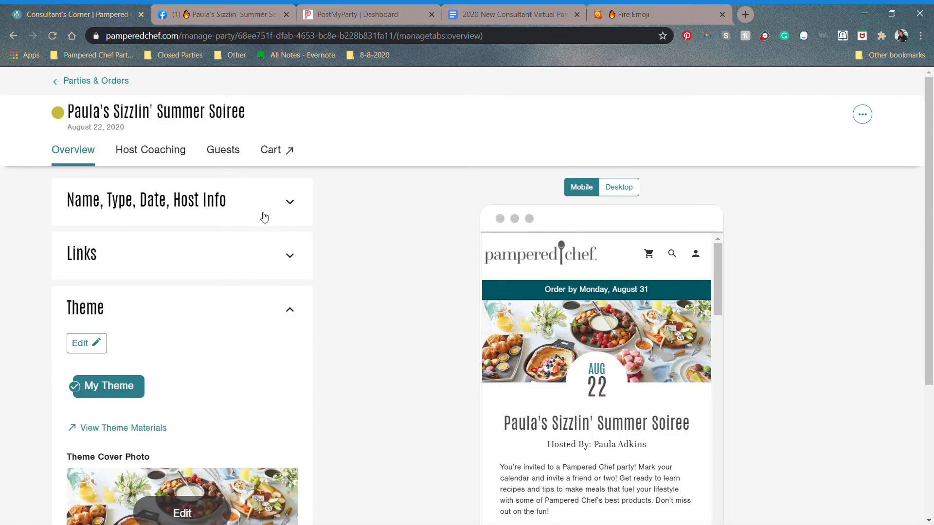
pyautogui.click(291, 256)
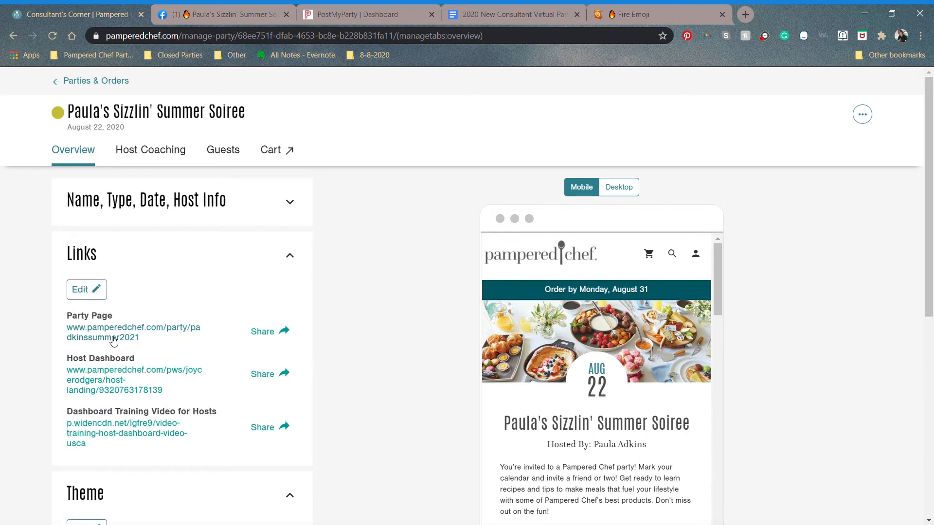
pyautogui.click(256, 331)
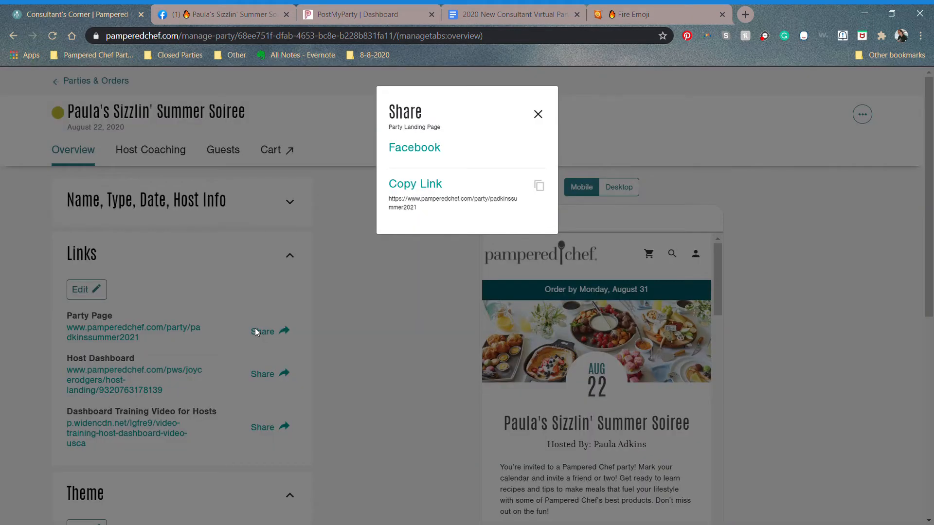
pyautogui.click(414, 185)
# Step: Paste the party link after Shopping Link and set the party dates to August 22 - 27
pyautogui.click(199, 17)
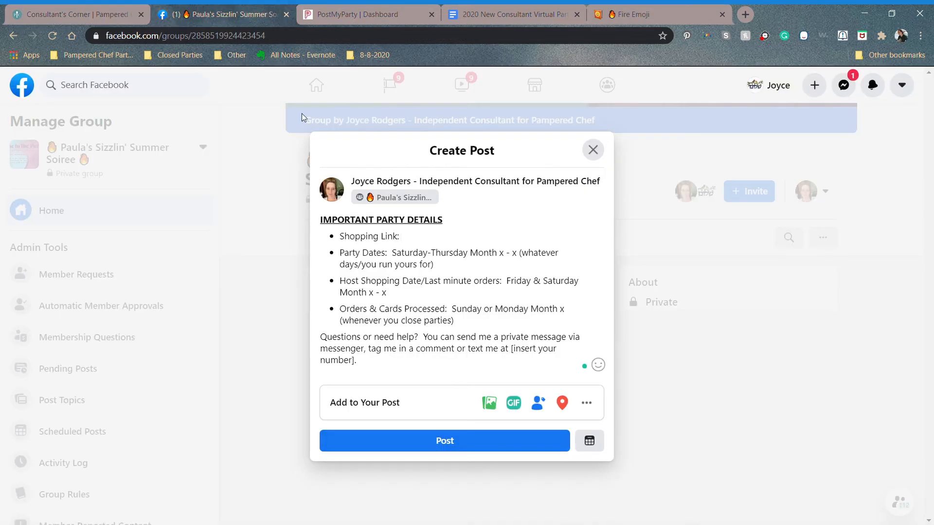
pyautogui.hotkey('ctrl', 'v')
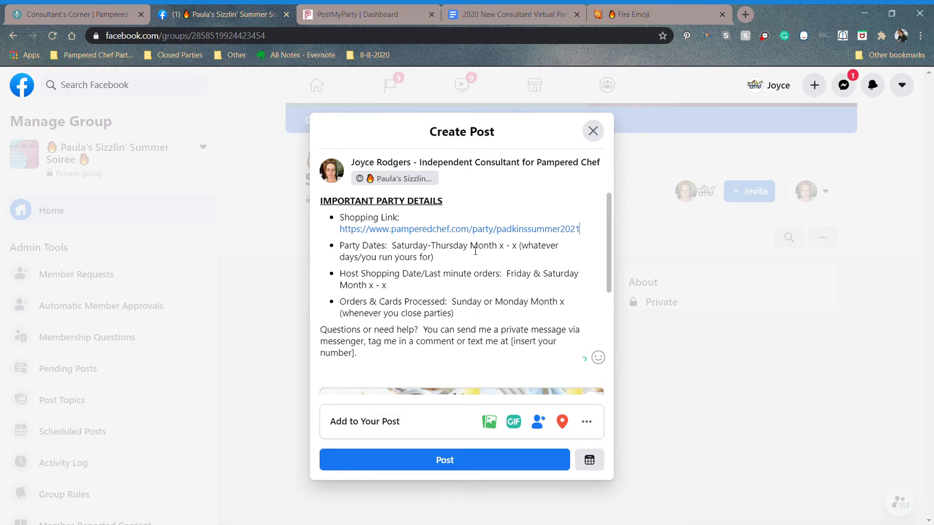
pyautogui.moveTo(476, 251); pyautogui.dragTo(483, 259)
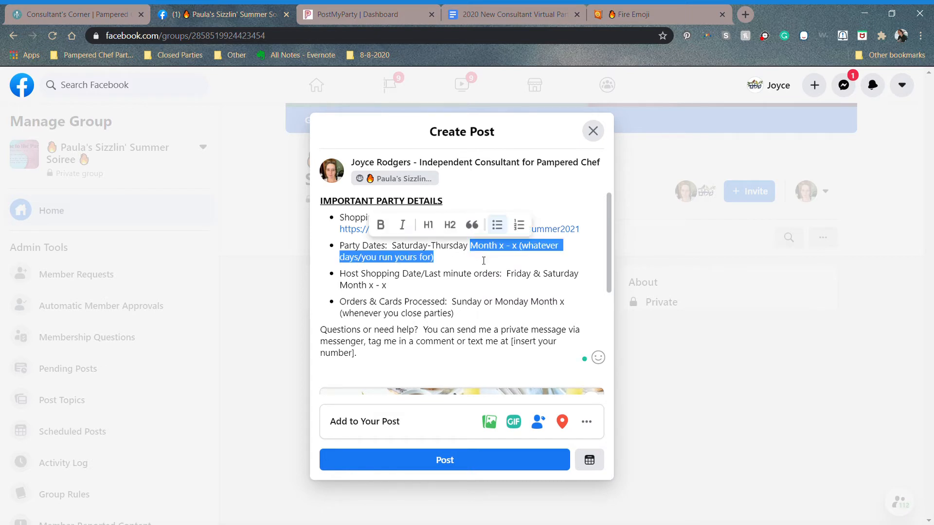
pyautogui.write('August')
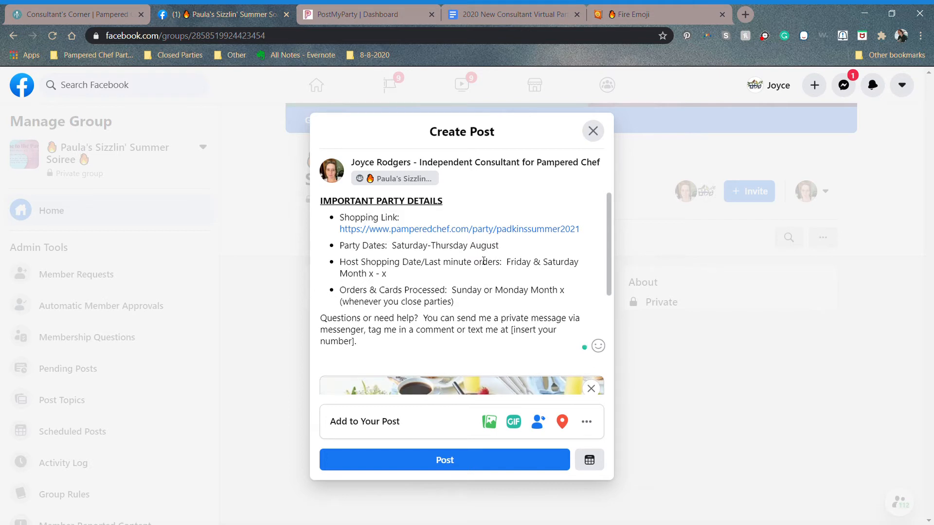
pyautogui.write(' 22 -')
pyautogui.write('27')
# Step: Fill the host shopping dates as August 27 - 28 and orders processed as Monday, August
pyautogui.moveTo(399, 279); pyautogui.dragTo(347, 280)
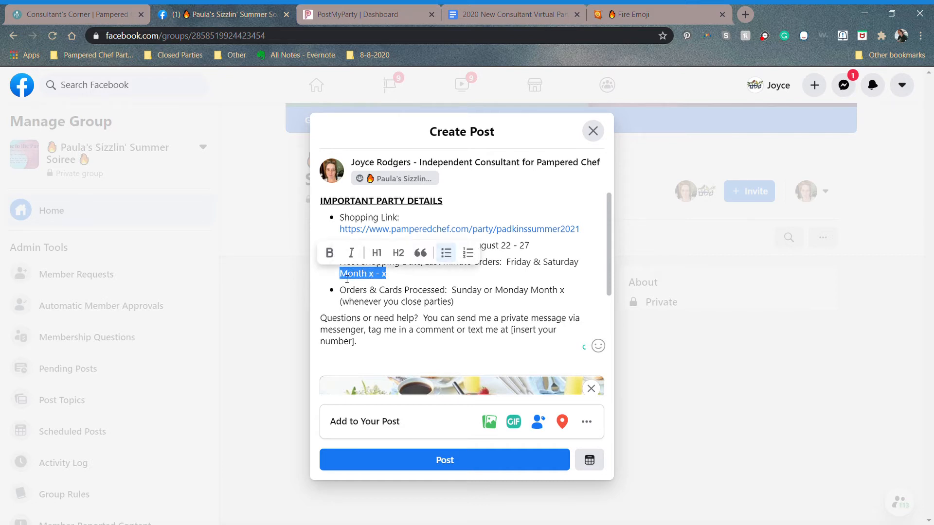
pyautogui.write('August')
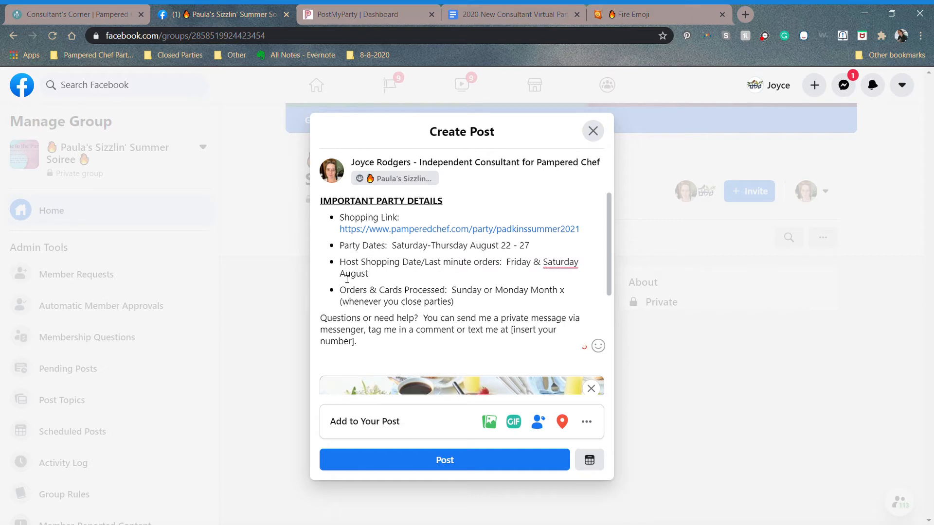
pyautogui.write(' 27 - 28')
pyautogui.moveTo(456, 295); pyautogui.dragTo(466, 305)
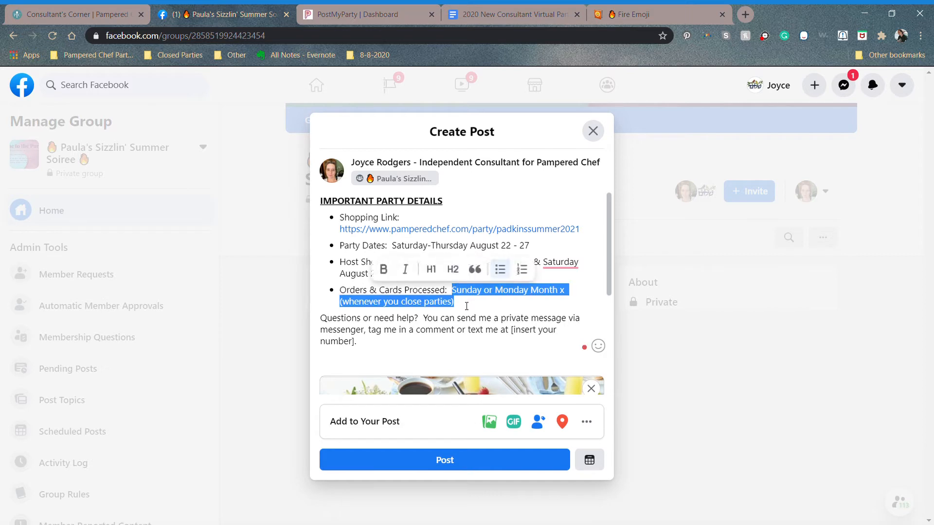
pyautogui.write('Mony')
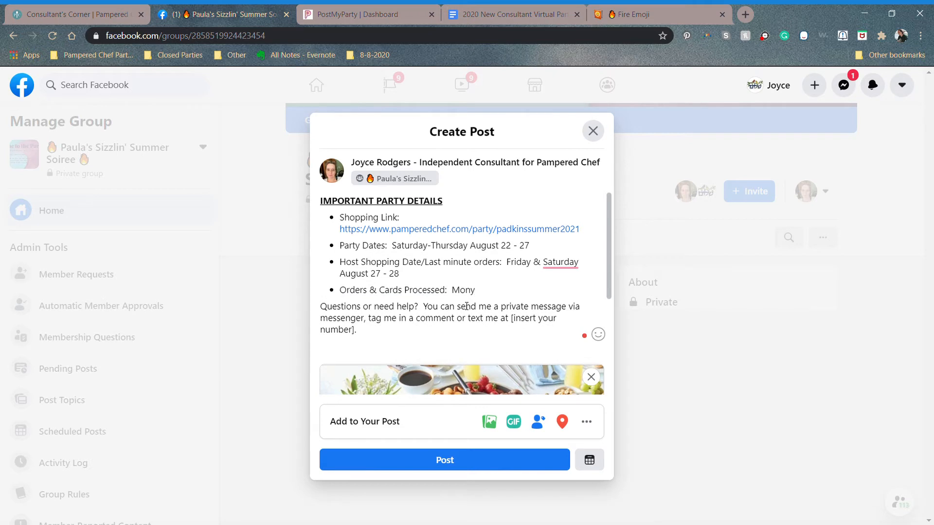
pyautogui.press('BackSpace')
pyautogui.write('day, August')
# Step: Correct the host shopping dates to August 28 - 29 and complete the orders date as August 30
pyautogui.click(382, 273)
pyautogui.press('BackSpace')
pyautogui.write('8')
pyautogui.press('BackSpace')
pyautogui.write('9')
pyautogui.click(534, 295)
pyautogui.write('30')
# Step: Replace the phone placeholder with the consultant's contact number and publish the post
pyautogui.moveTo(512, 320); pyautogui.dragTo(519, 333)
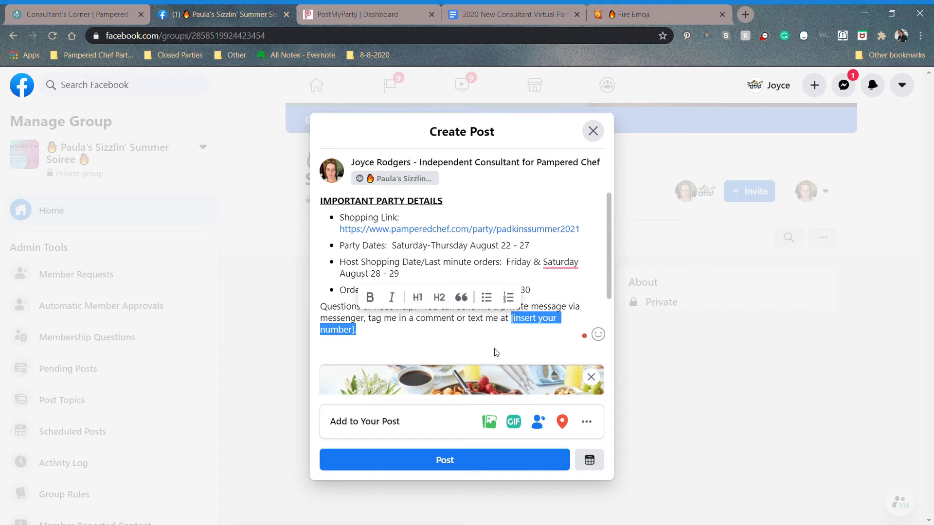
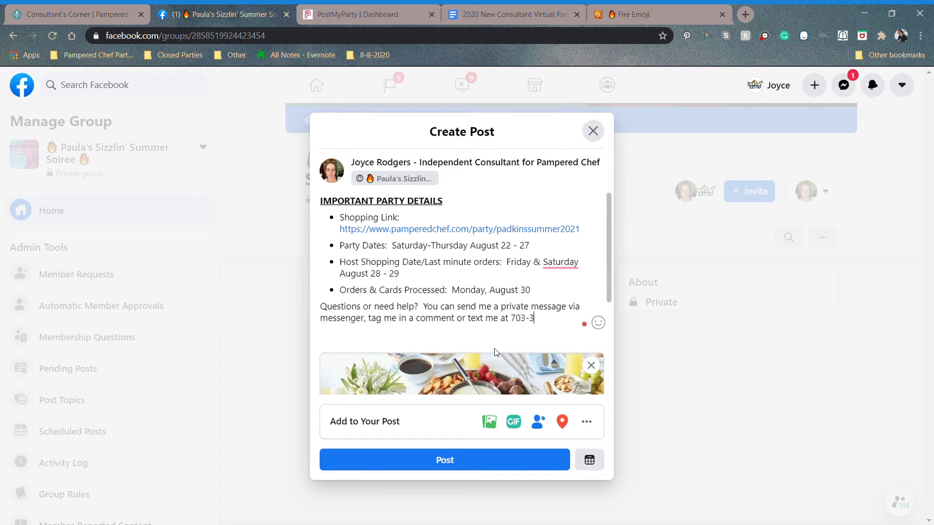
pyautogui.click(473, 462)
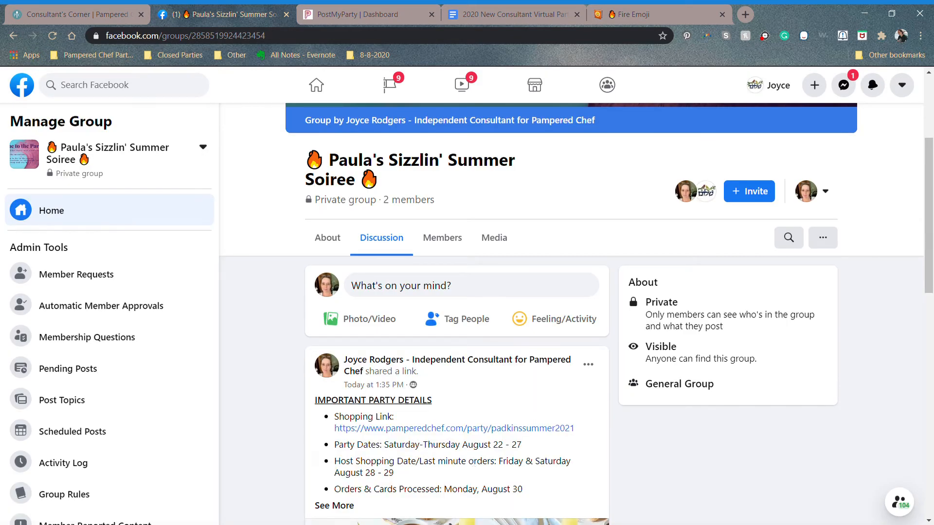
# Step: Pin the new party-details post as a group announcement
pyautogui.scroll(-2, 474, 463)
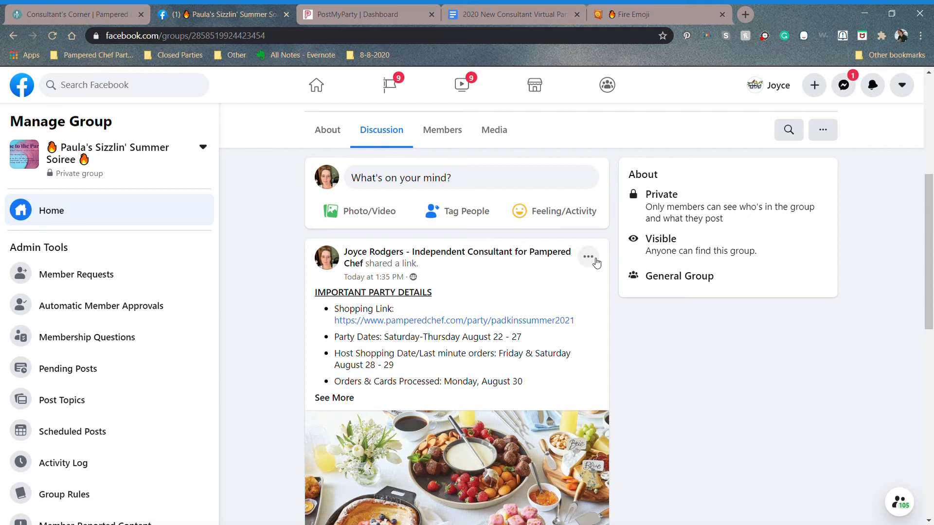
pyautogui.click(588, 258)
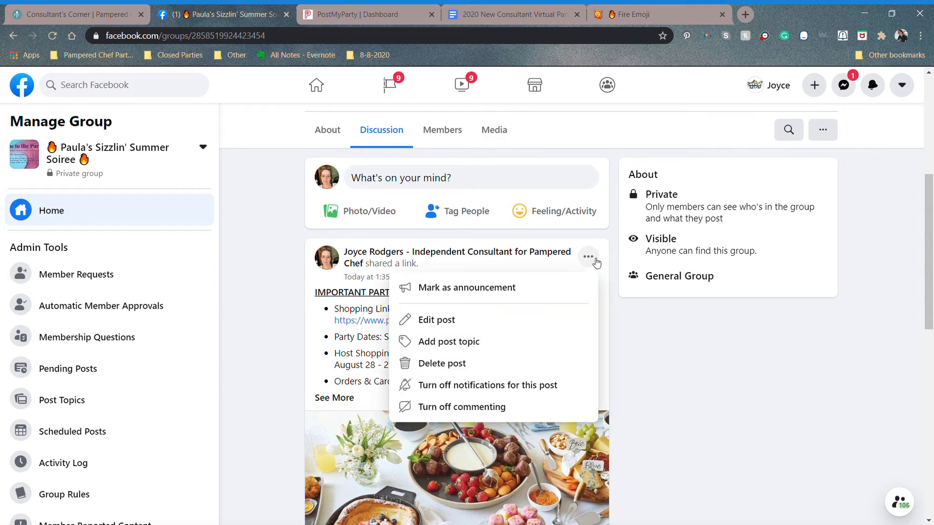
pyautogui.click(504, 289)
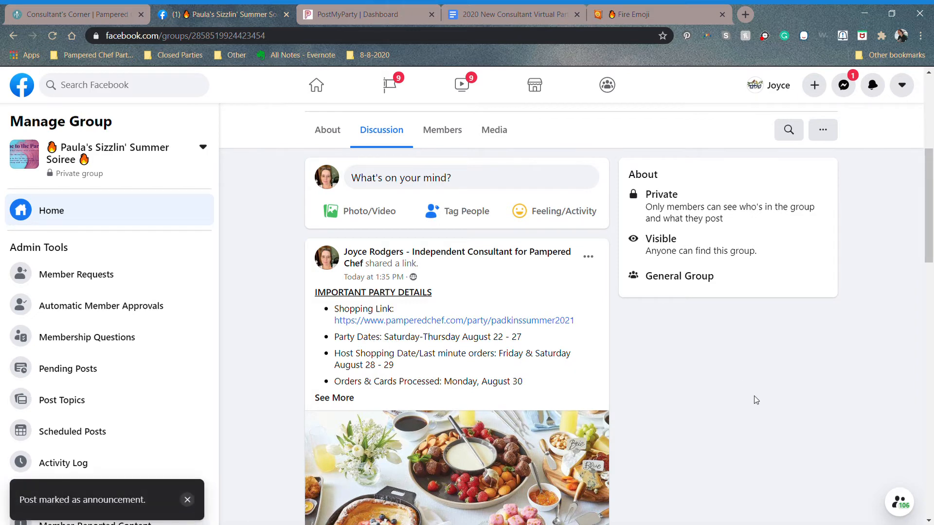
# Step: Expand the announcement post with See More and select its full Important Party Details text
pyautogui.scroll(-4, 757, 400)
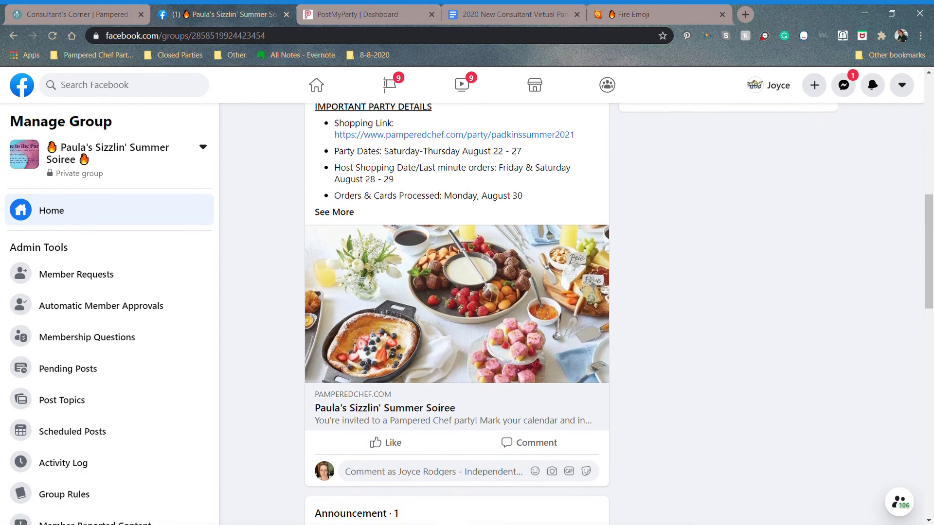
pyautogui.scroll(-10, 457, 314)
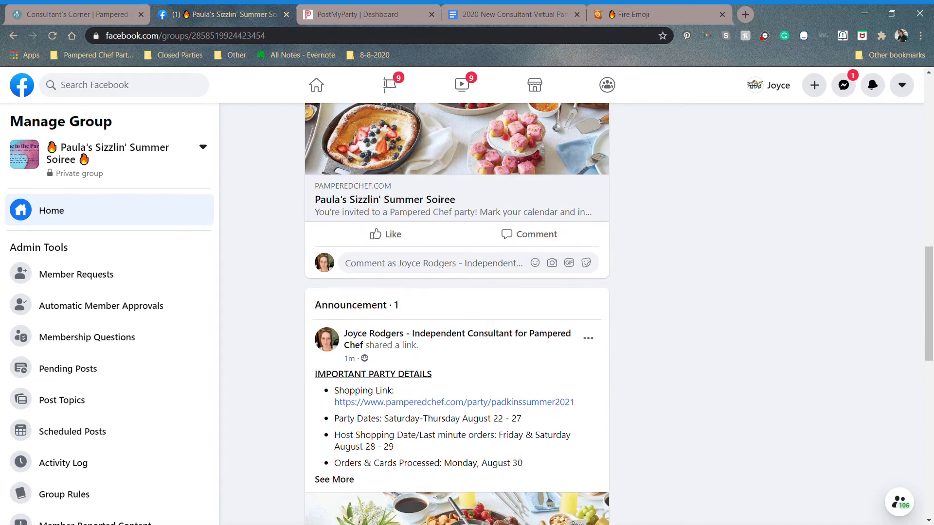
pyautogui.scroll(12, 457, 314)
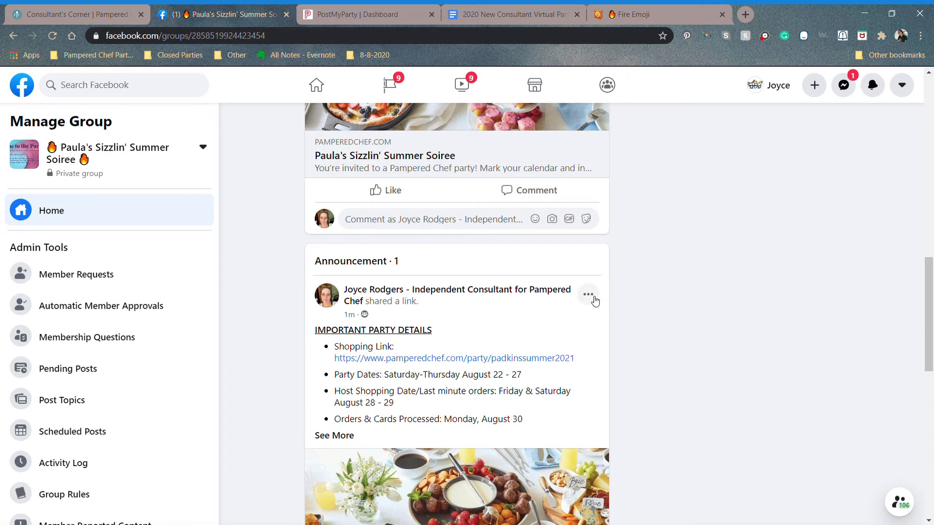
pyautogui.click(590, 295)
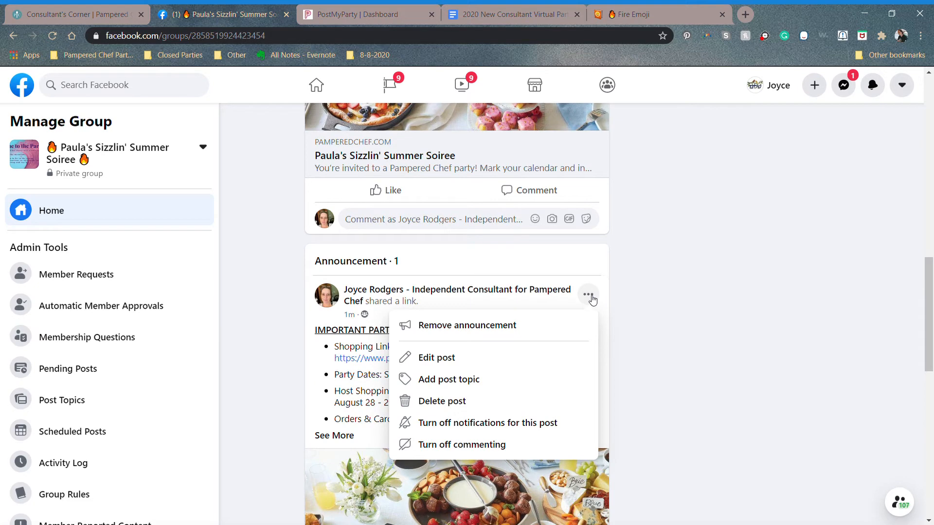
pyautogui.click(702, 321)
pyautogui.scroll(10, 703, 321)
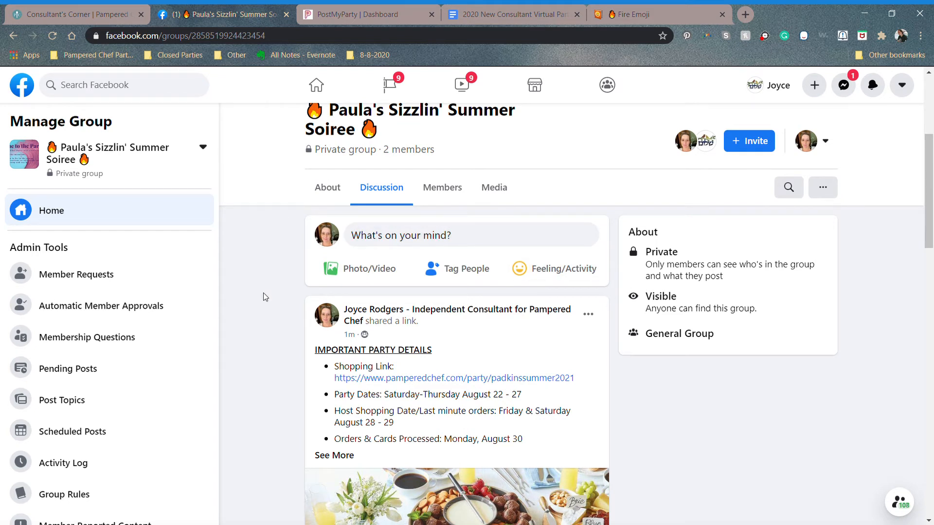
pyautogui.click(349, 454)
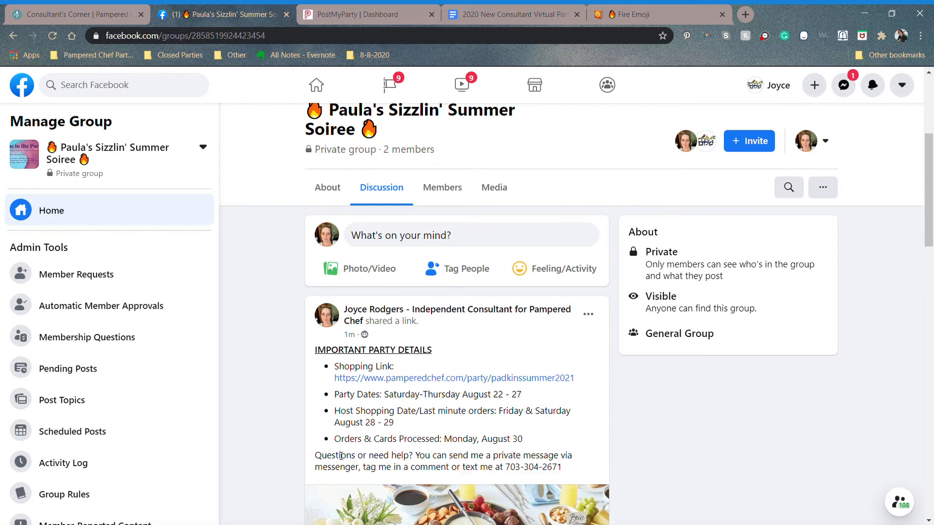
pyautogui.moveTo(565, 468); pyautogui.dragTo(314, 349)
pyautogui.hotkey('ctrl', 'c')
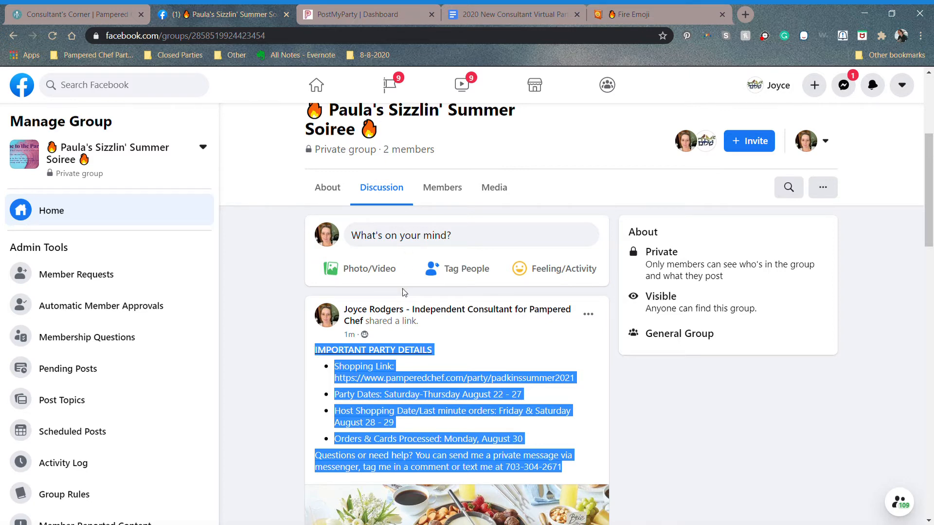
# Step: Clear the selection and open the party group's Settings from the Manage Group sidebar
pyautogui.click(265, 401)
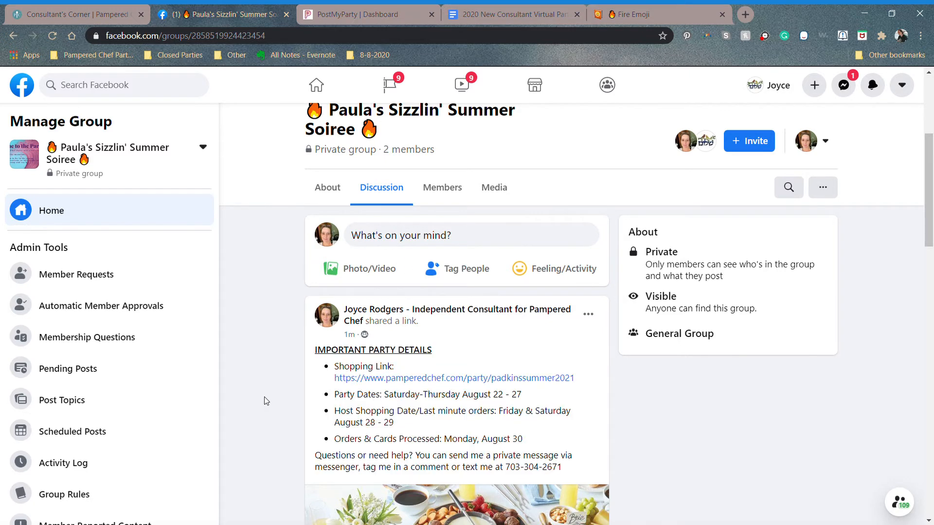
pyautogui.scroll(-3, 122, 400)
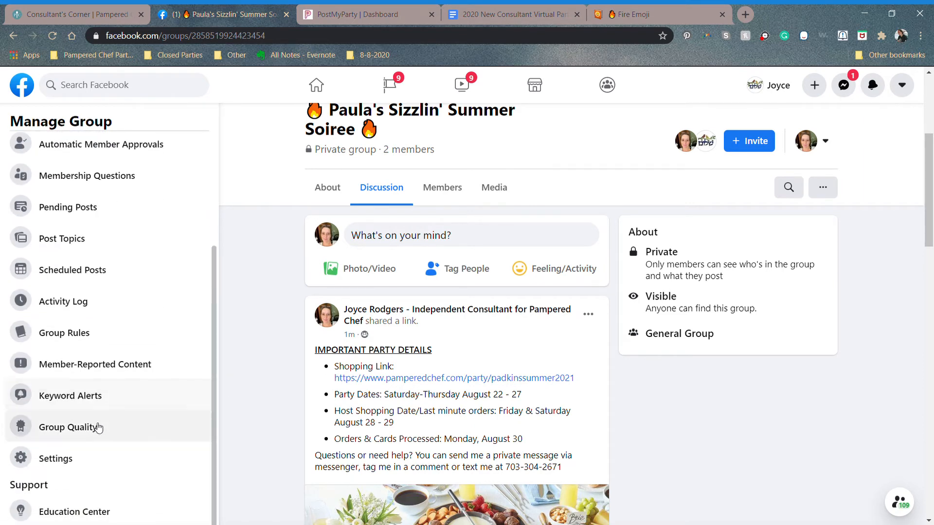
pyautogui.scroll(1, 202, 396)
pyautogui.scroll(3, 194, 416)
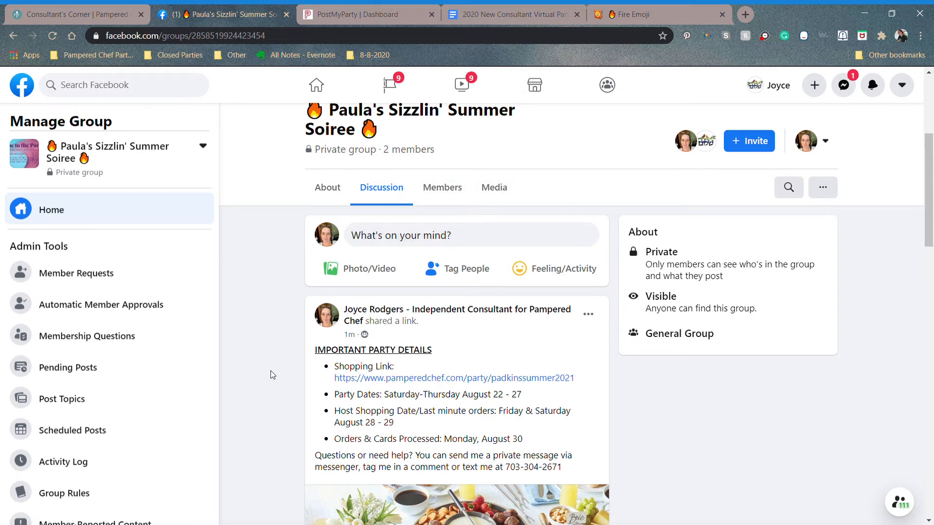
pyautogui.scroll(-3, 110, 321)
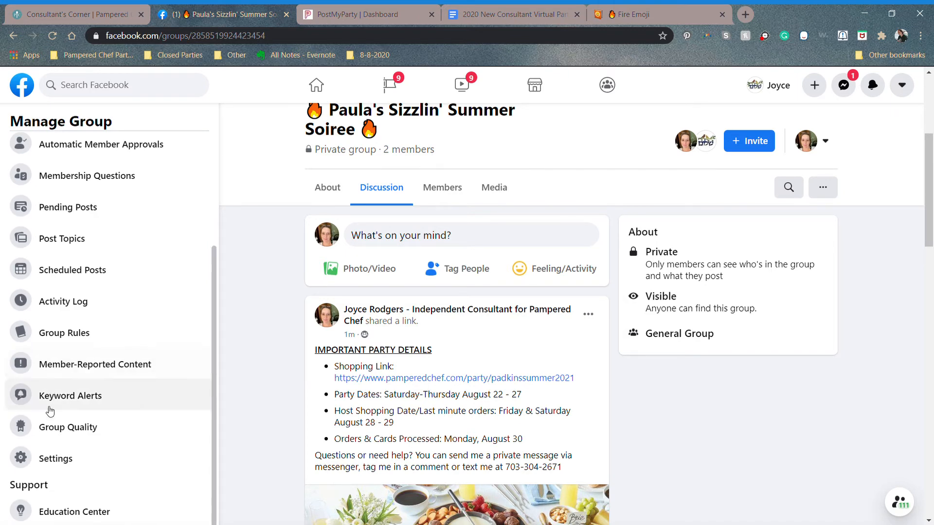
pyautogui.click(61, 460)
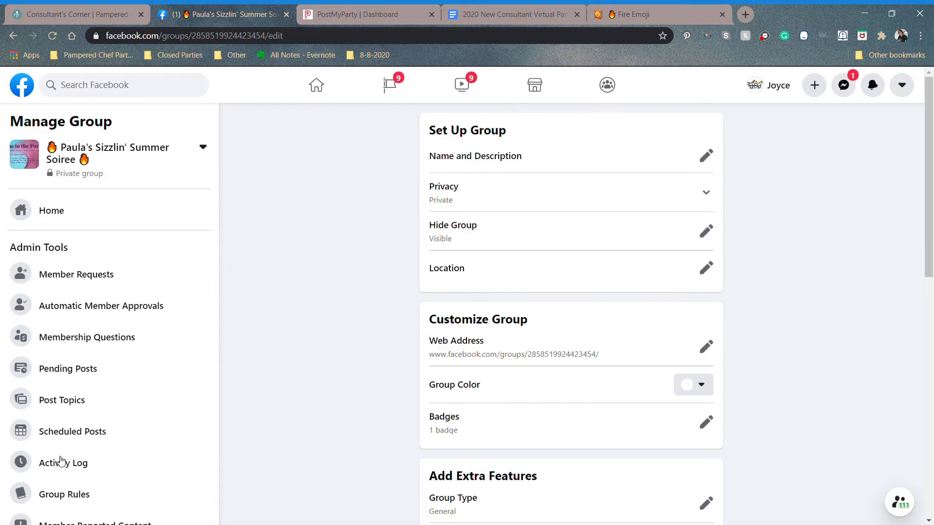
# Step: Paste the copied Important Party Details into the group's Description and save it
pyautogui.click(706, 156)
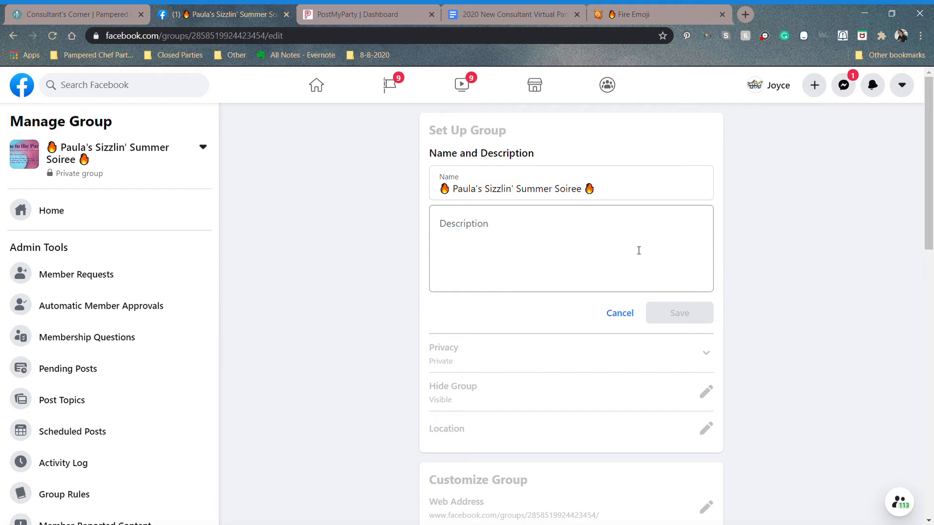
pyautogui.click(609, 250)
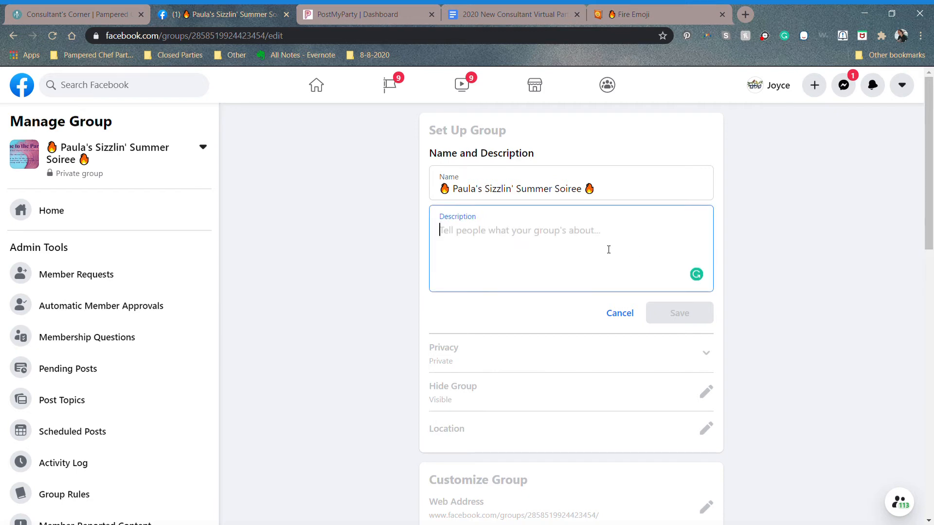
pyautogui.hotkey('ctrl', 'v')
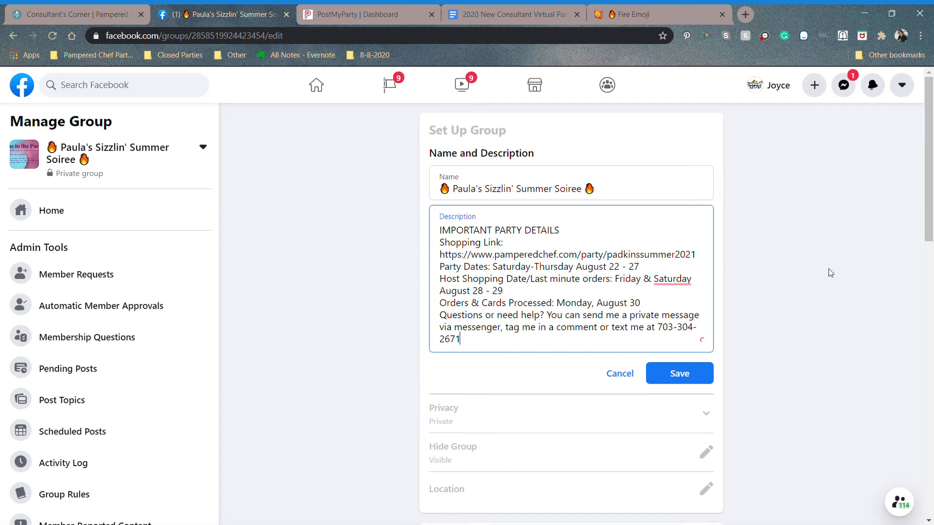
pyautogui.click(712, 380)
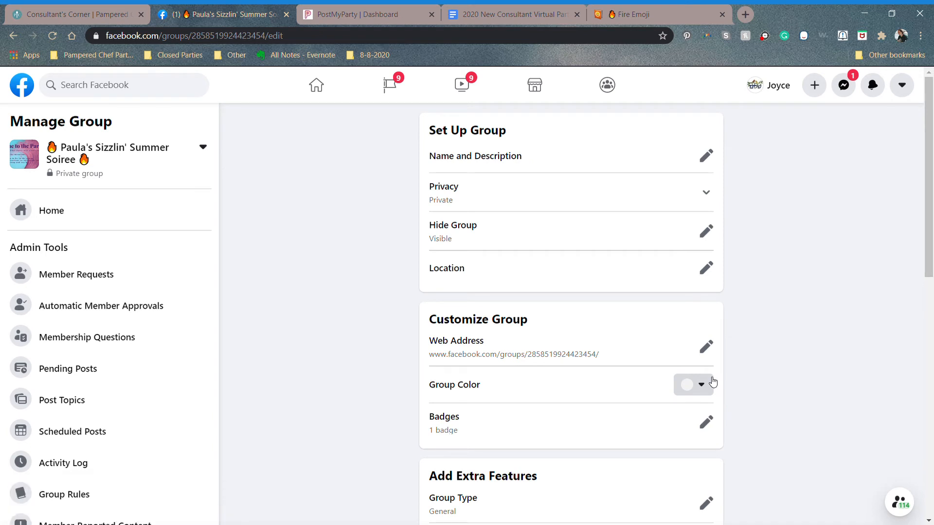
pyautogui.scroll(-8, 713, 382)
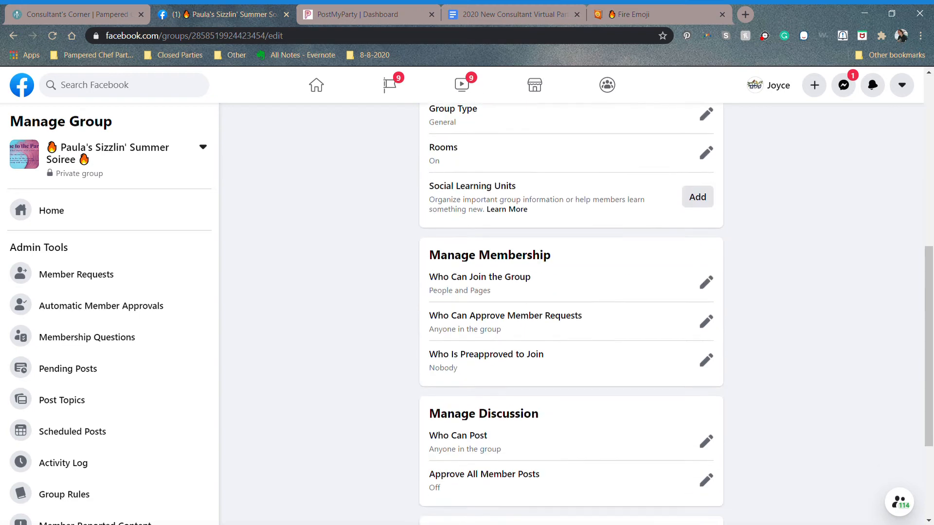
pyautogui.scroll(-3, 571, 314)
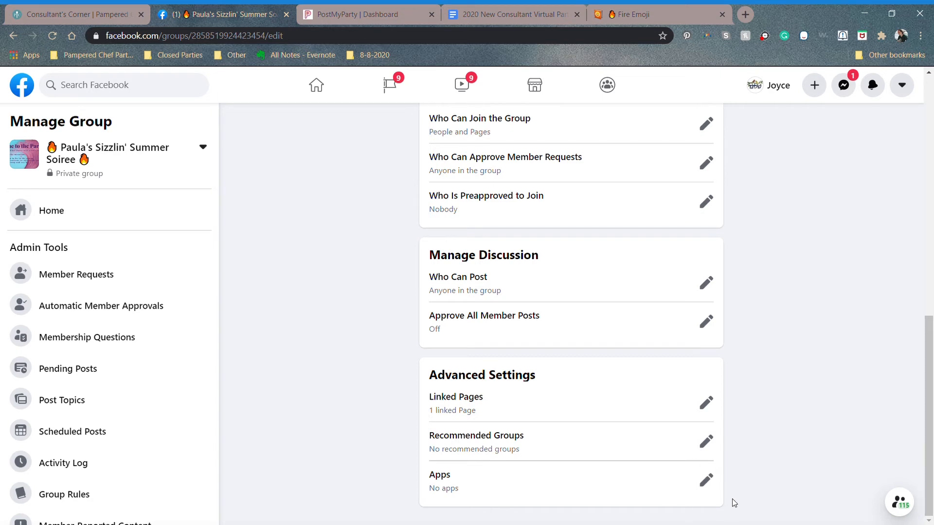
# Step: Search Group Apps for 'Postmyparty' and add the PostMyParty app to the group
pyautogui.click(707, 482)
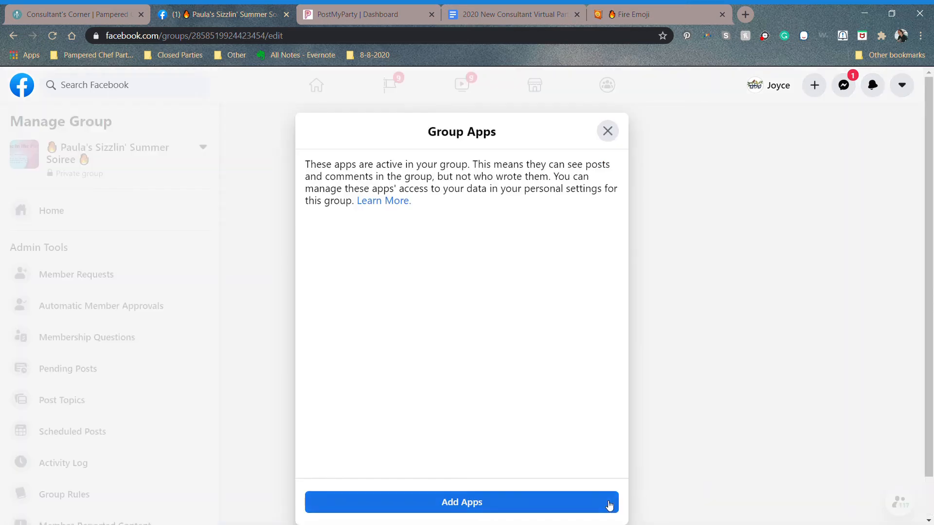
pyautogui.click(590, 505)
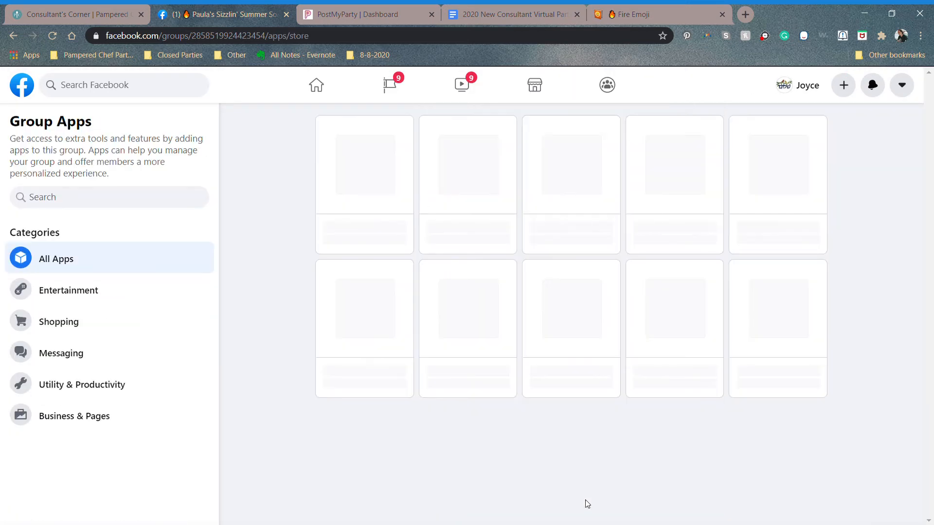
pyautogui.click(169, 197)
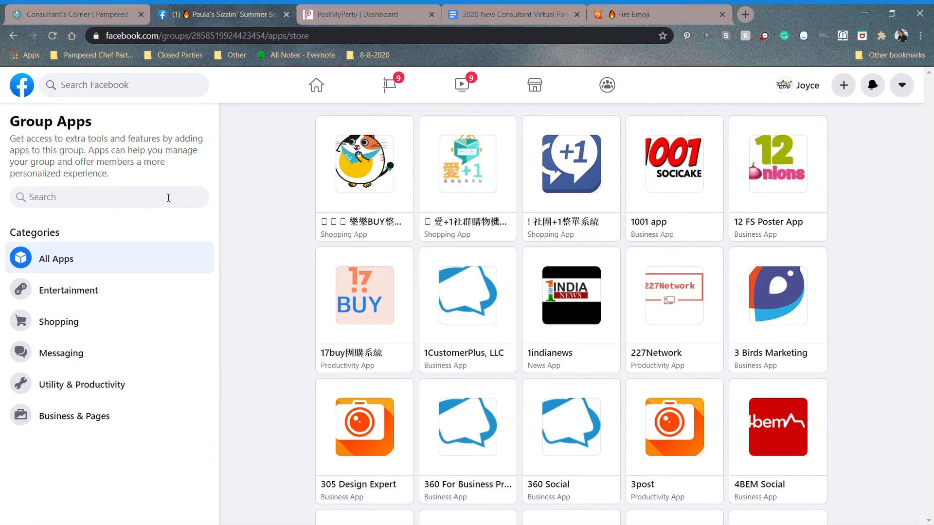
pyautogui.write('Post')
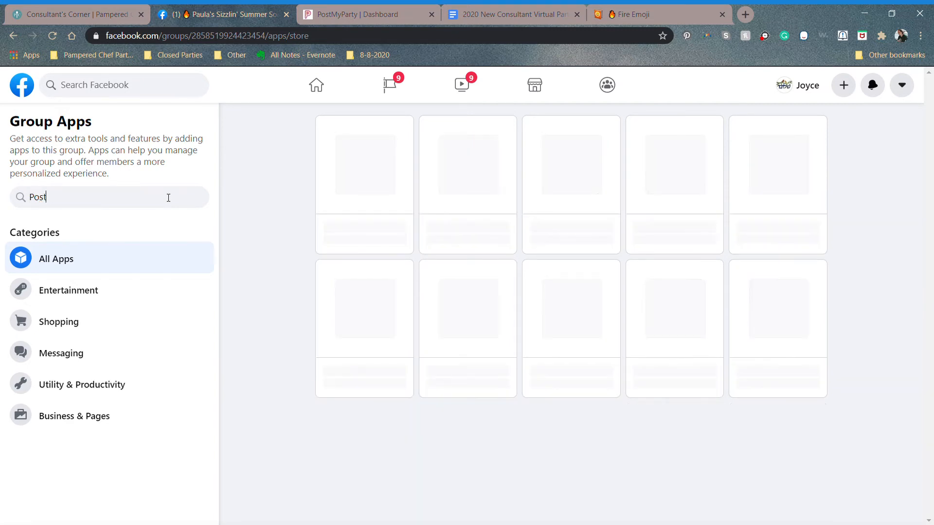
pyautogui.write('myparty')
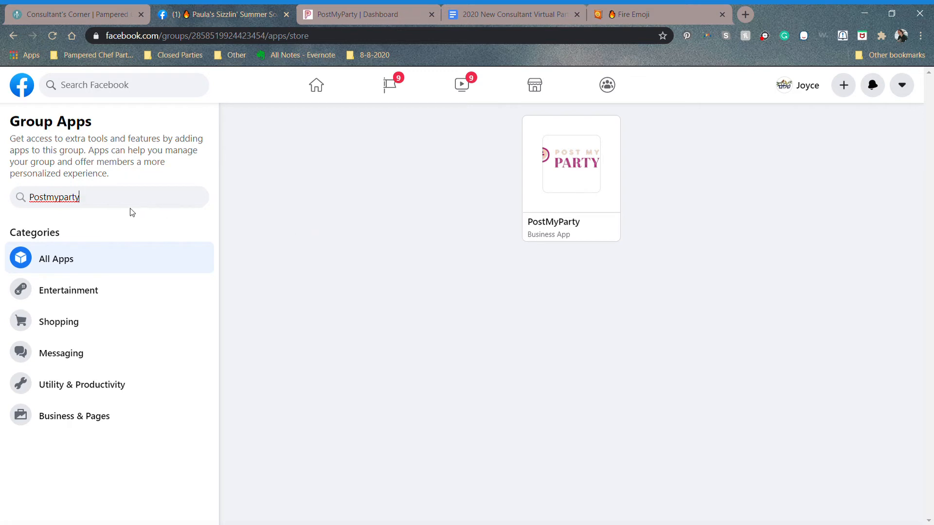
pyautogui.click(567, 163)
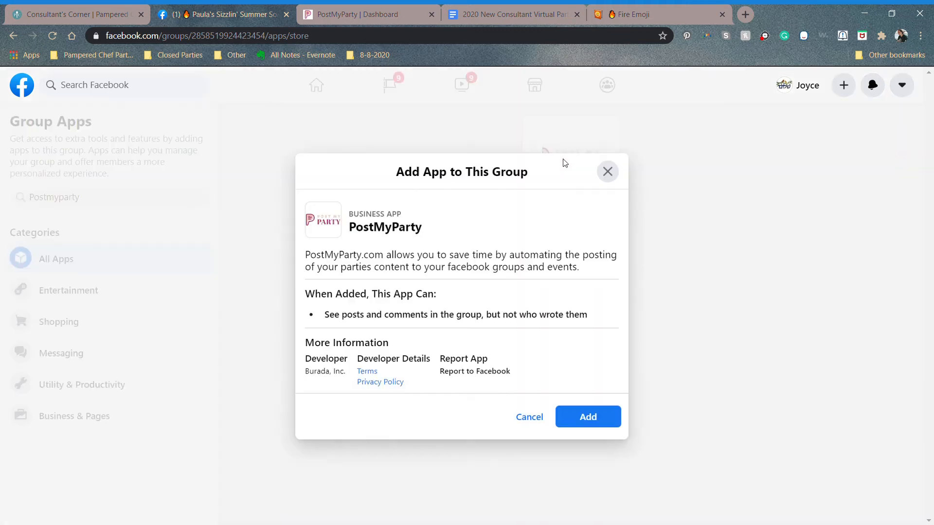
pyautogui.click(590, 420)
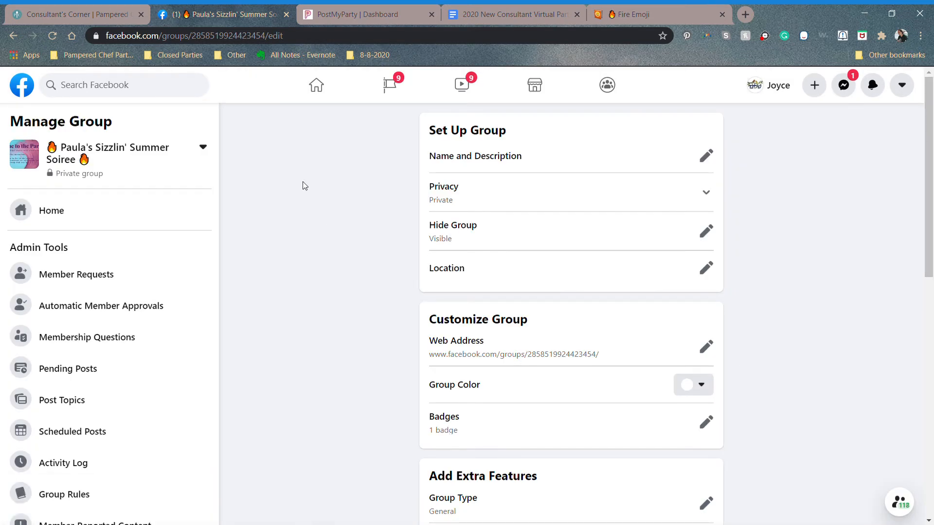
# Step: Return to the group feed and switch to interacting as the personal profile
pyautogui.click(62, 213)
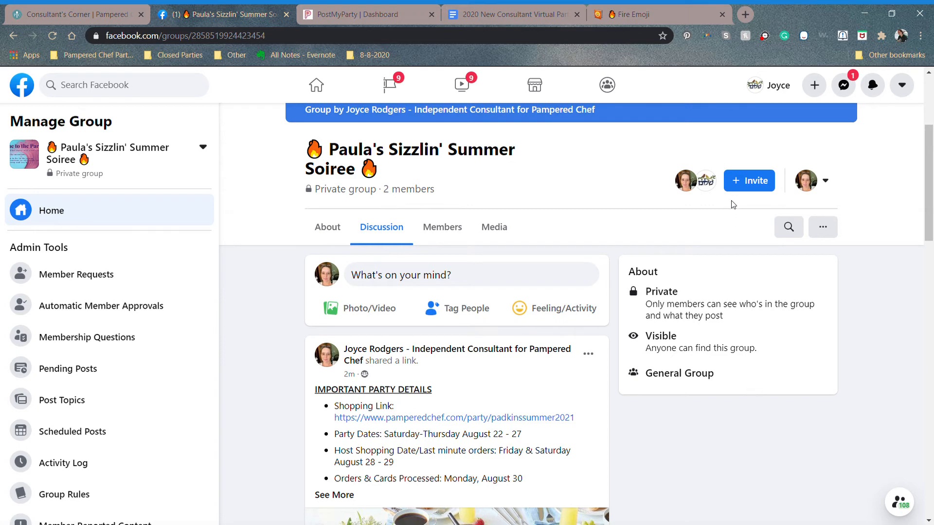
pyautogui.click(748, 183)
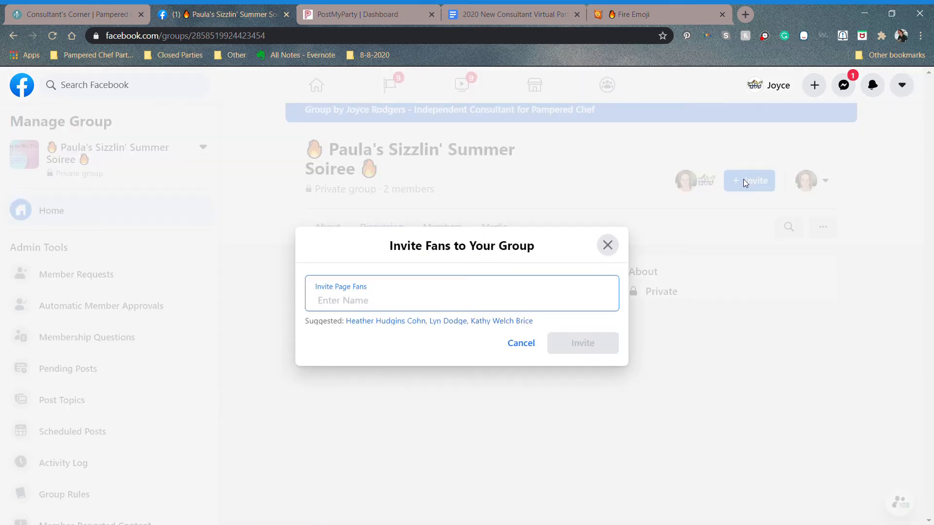
pyautogui.click(608, 253)
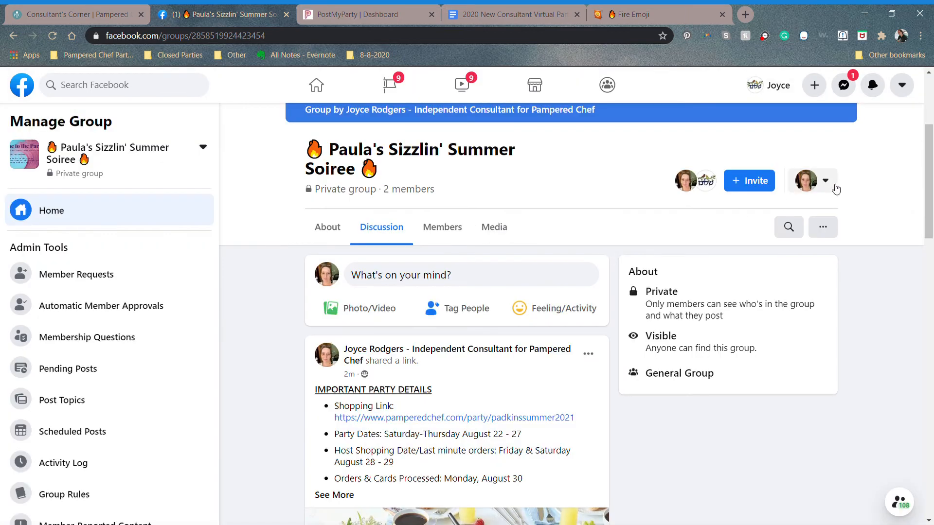
pyautogui.click(826, 192)
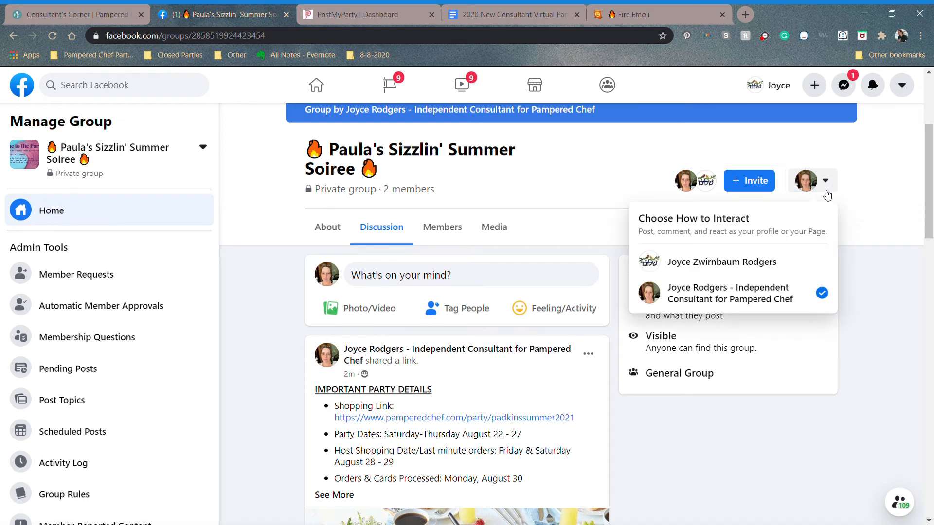
pyautogui.click(790, 263)
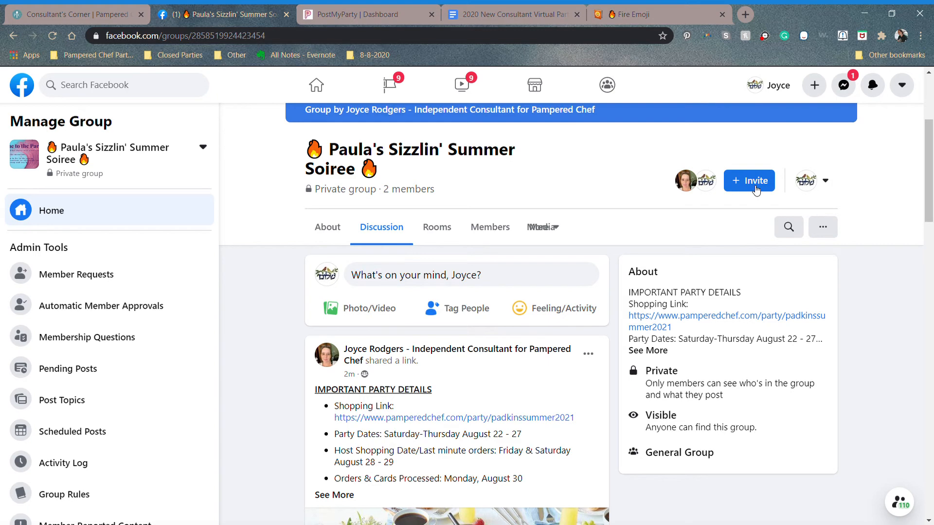
# Step: Invite the party host to the group by searching her first name
pyautogui.click(756, 188)
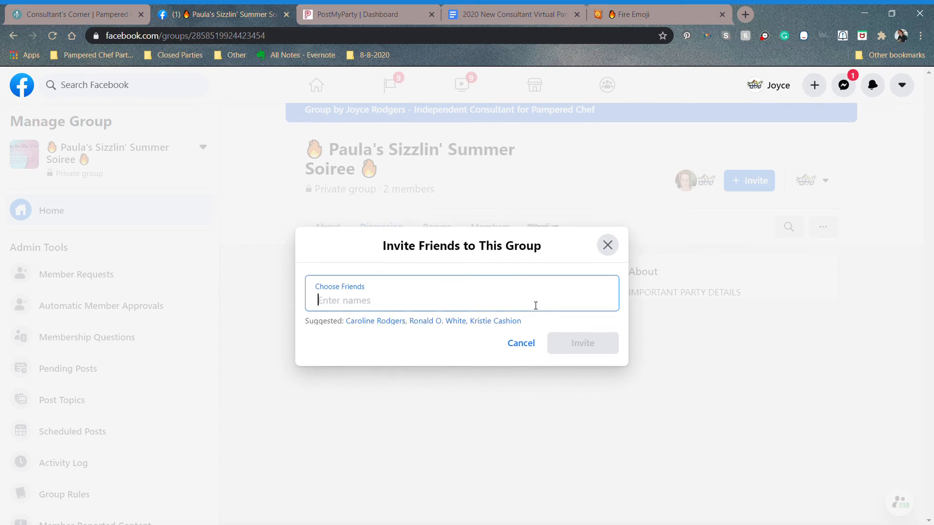
pyautogui.write('Paula')
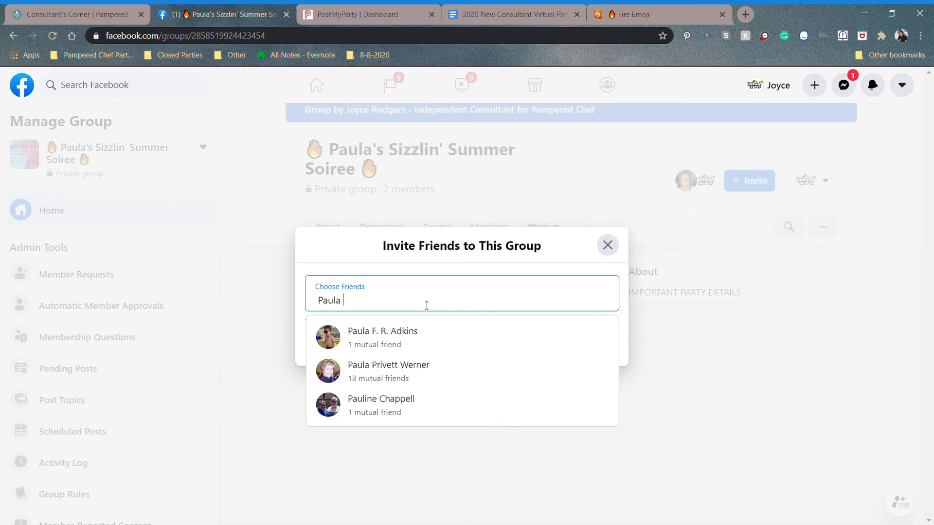
pyautogui.click(399, 336)
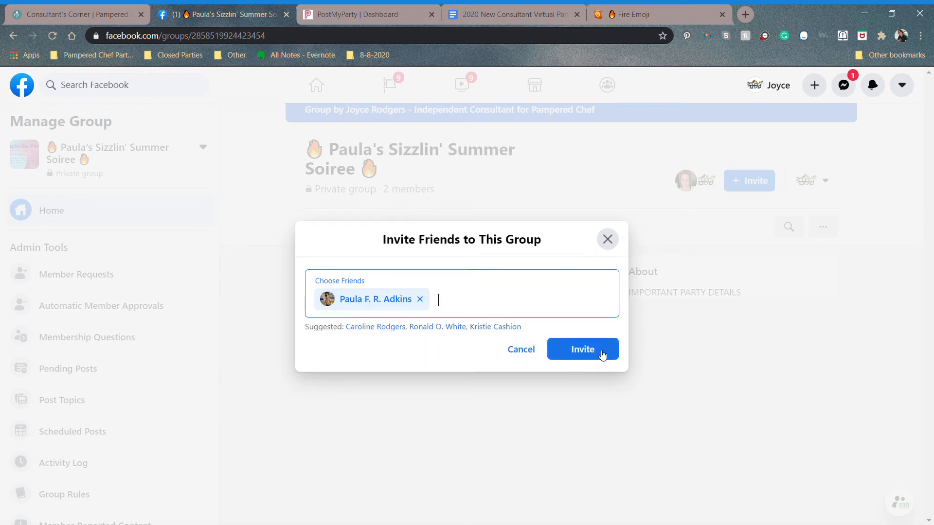
pyautogui.click(603, 354)
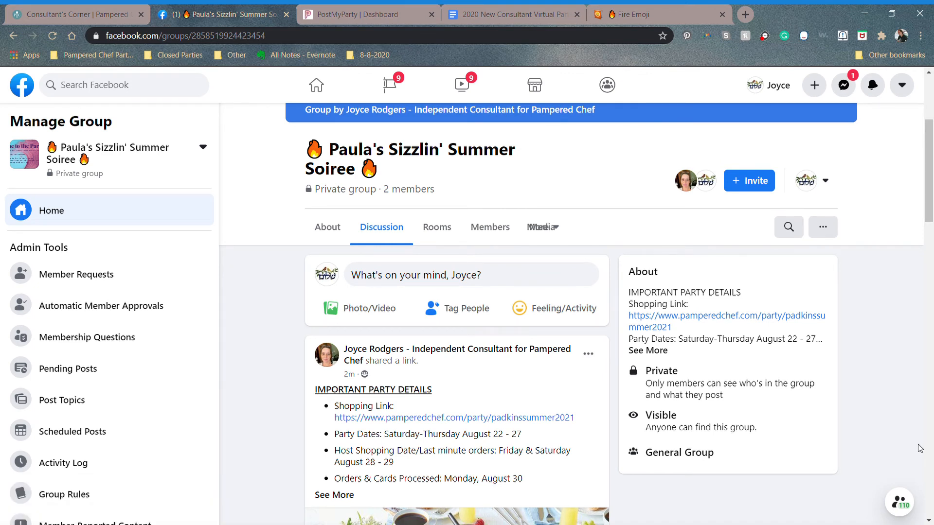
# Step: Select the party group's full URL in the browser address bar
pyautogui.scroll(4, 920, 448)
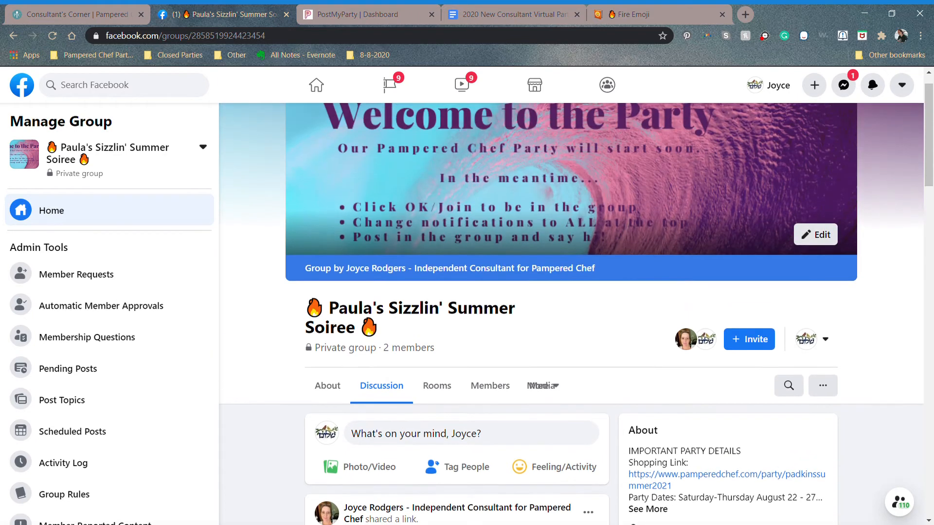
pyautogui.scroll(-6, 576, 301)
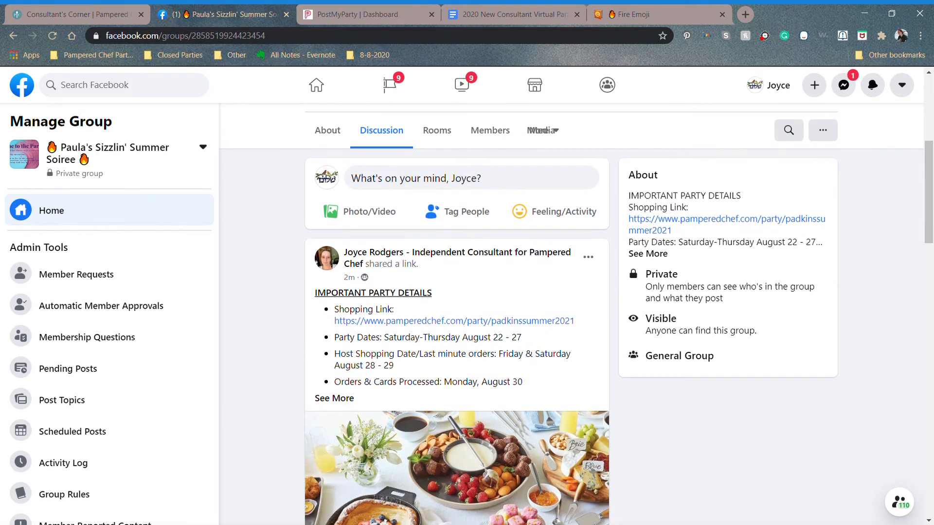
pyautogui.scroll(6, 882, 422)
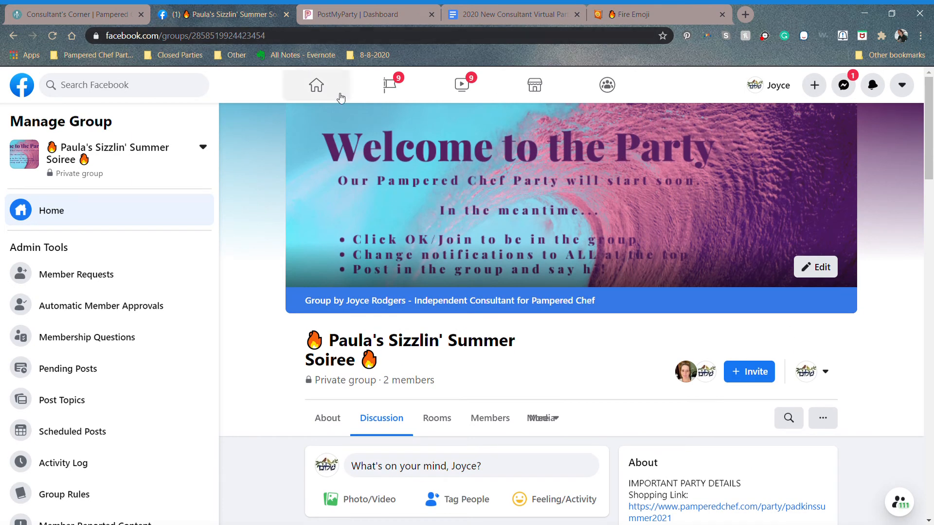
pyautogui.moveTo(274, 38); pyautogui.dragTo(106, 33)
pyautogui.hotkey('ctrl', 'c')
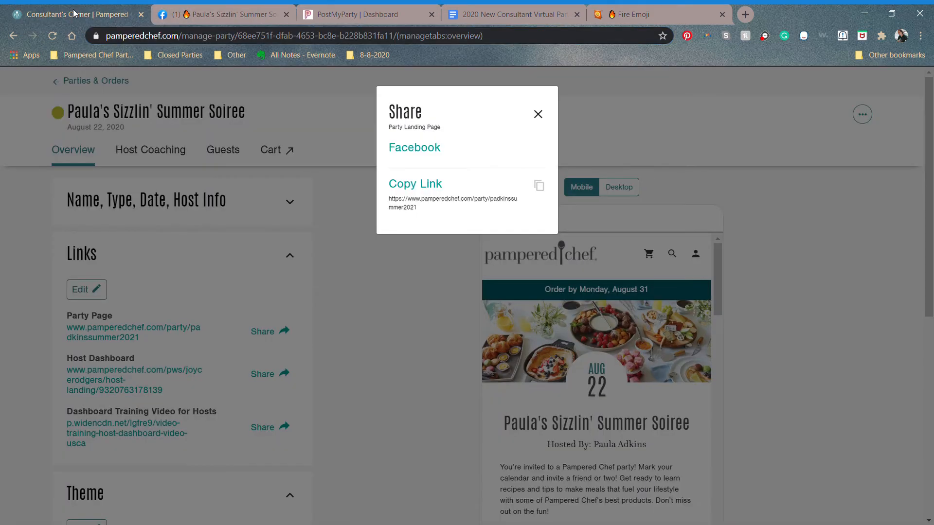
# Step: Paste the Facebook group URL as the Pampered Chef party's Event Link and save the links
pyautogui.click(76, 14)
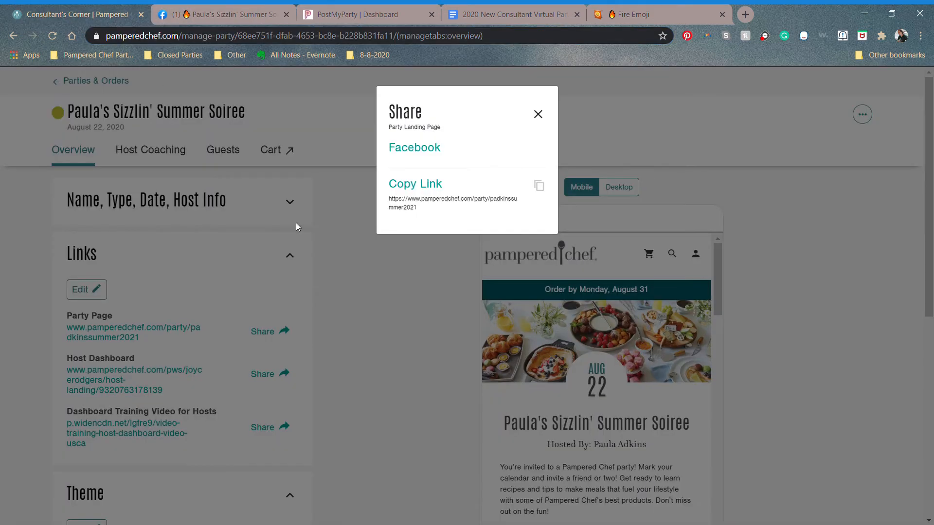
pyautogui.click(539, 115)
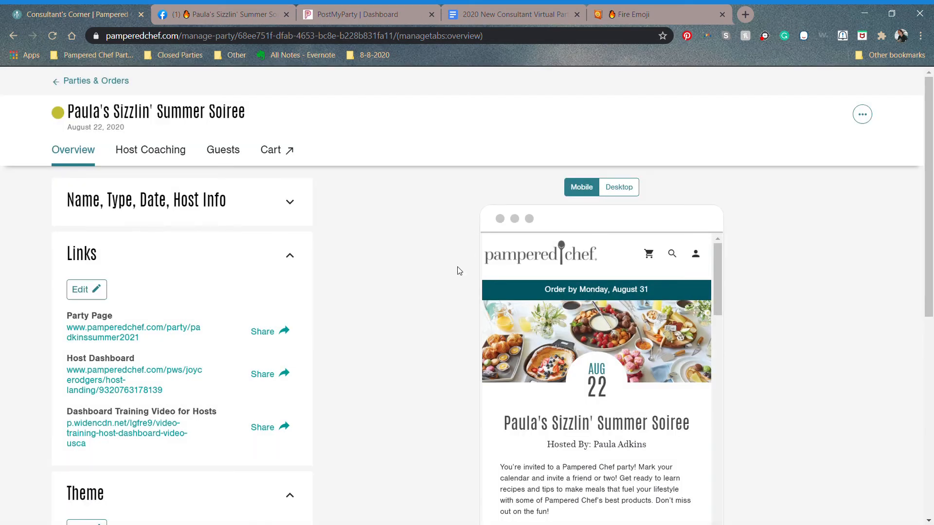
pyautogui.click(97, 292)
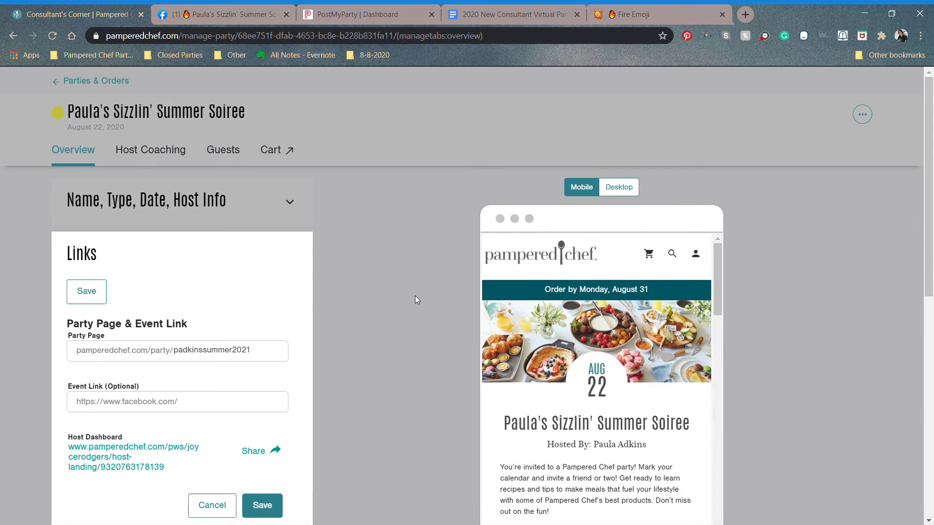
pyautogui.scroll(-2, 416, 296)
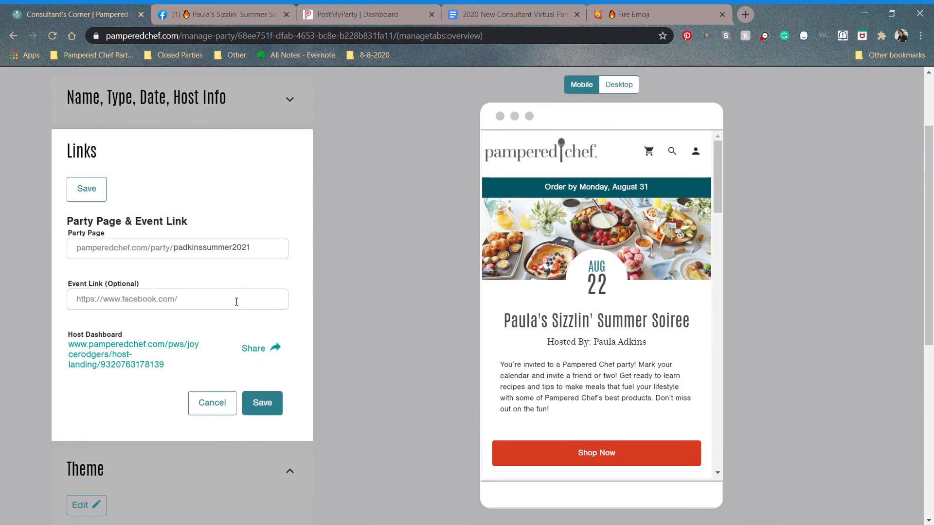
pyautogui.click(194, 305)
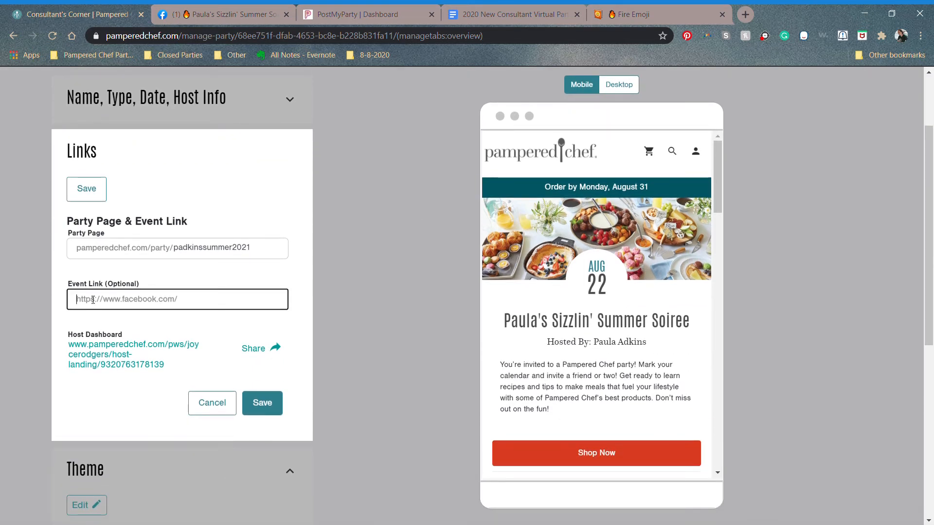
pyautogui.hotkey('ctrl', 'v')
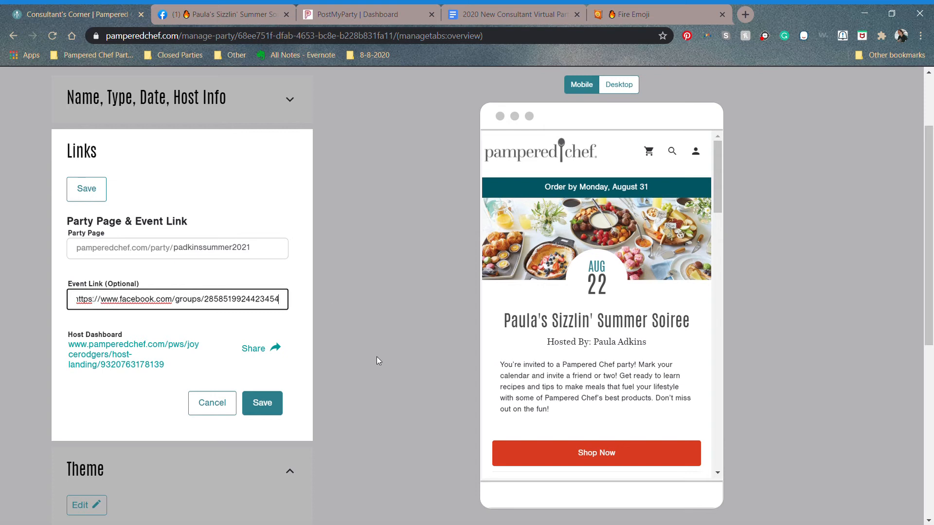
pyautogui.click(271, 412)
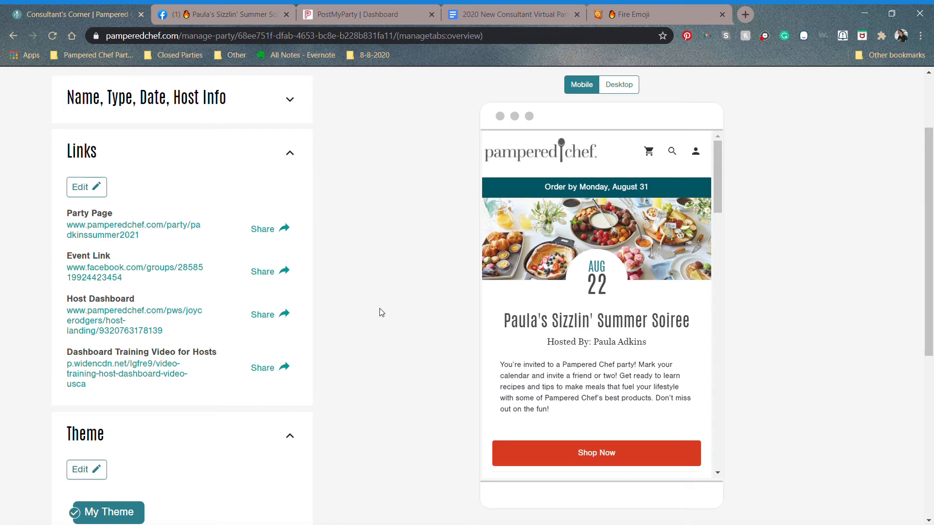
pyautogui.moveTo(719, 184)
pyautogui.mouseDown()
pyautogui.moveTo(740, 281)
pyautogui.moveTo(736, 242)
pyautogui.moveTo(719, 241)
pyautogui.moveTo(726, 271)
pyautogui.moveTo(725, 208)
pyautogui.moveTo(728, 242)
pyautogui.moveTo(713, 172)
pyautogui.mouseUp()
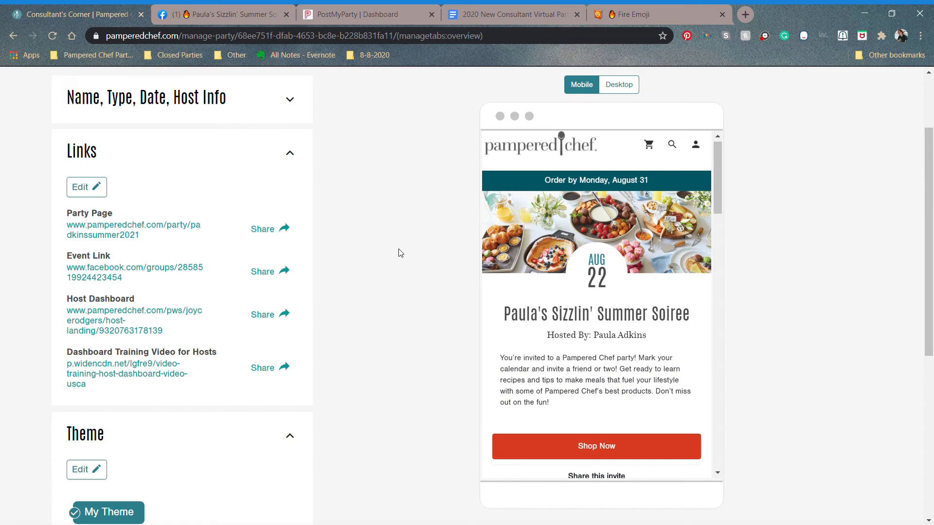
pyautogui.click(356, 16)
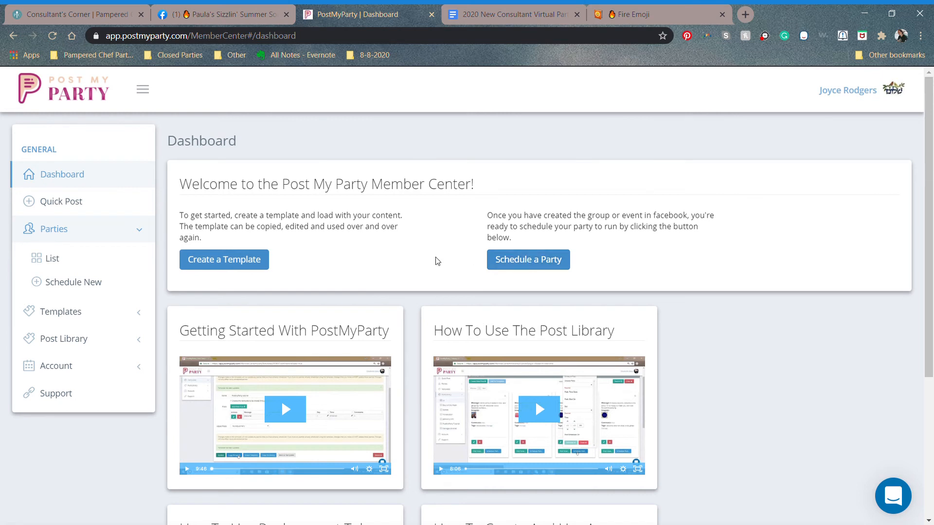
# Step: Schedule a party with the 2020 Best Summer Ever - 6-26-2020 template, posting to the Sizzlin' Summer Soiree group
pyautogui.click(514, 261)
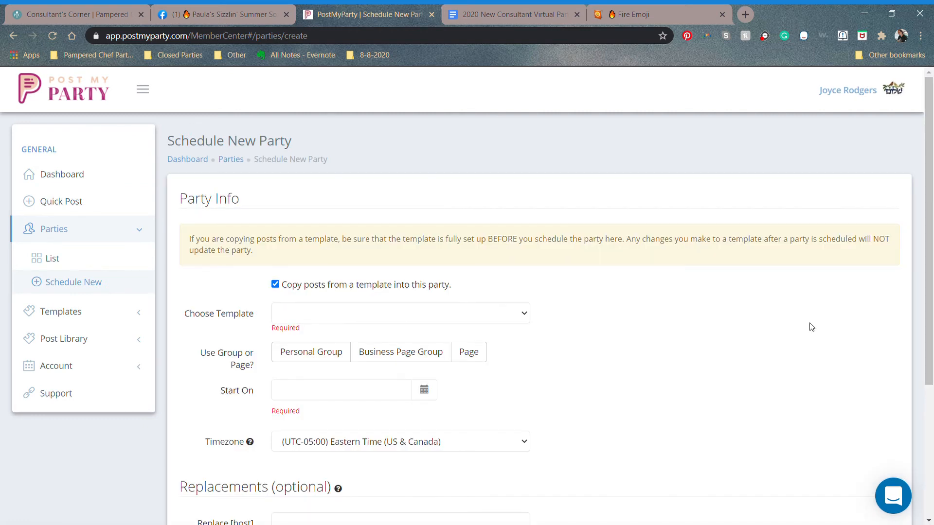
pyautogui.moveTo(930, 188); pyautogui.dragTo(930, 240)
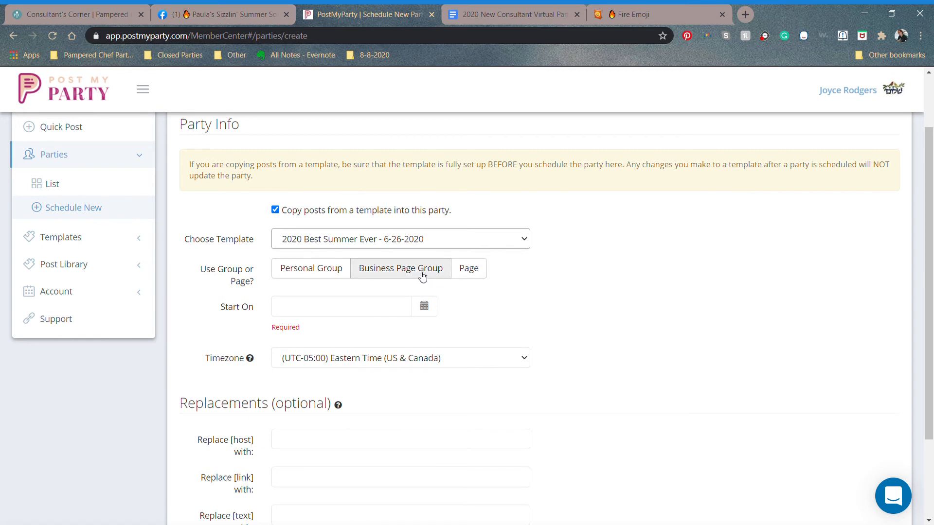
pyautogui.click(421, 276)
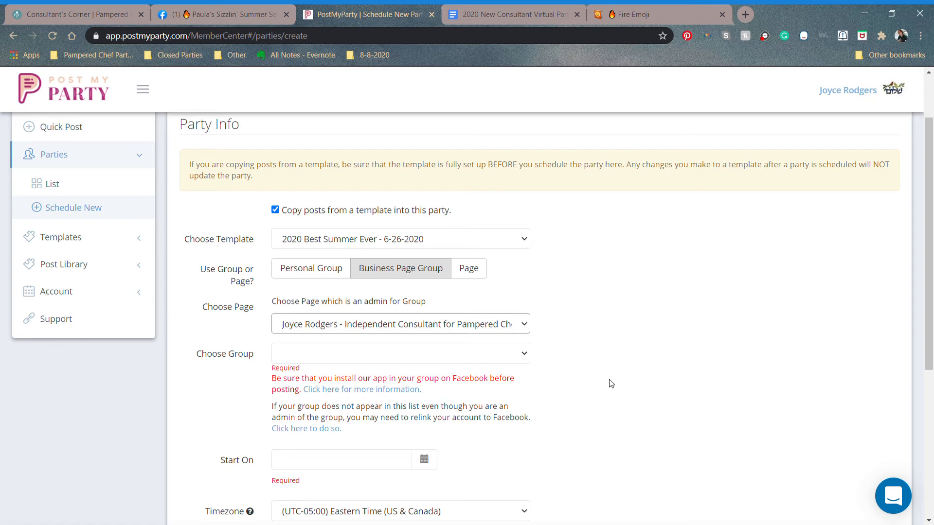
pyautogui.click(525, 358)
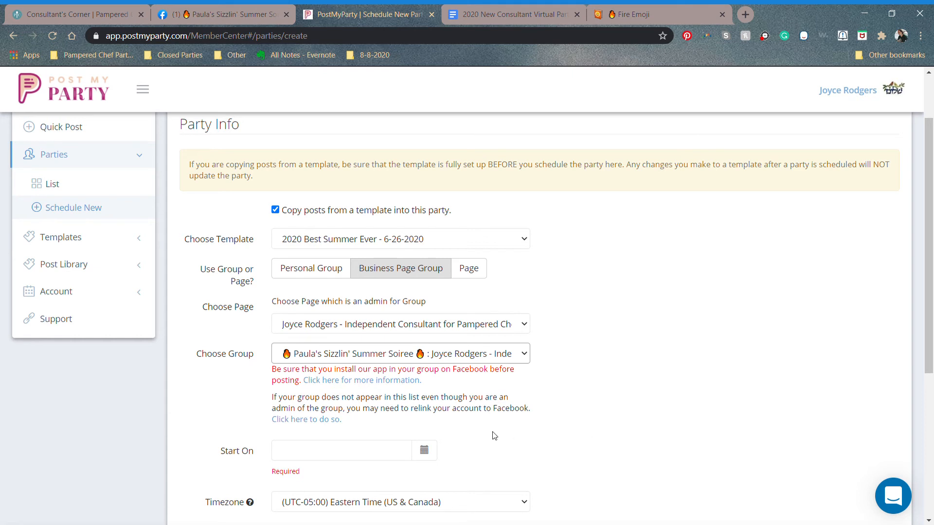
# Step: Pick August 22 in the Start On calendar so the party starts 08/22/2020
pyautogui.click(424, 452)
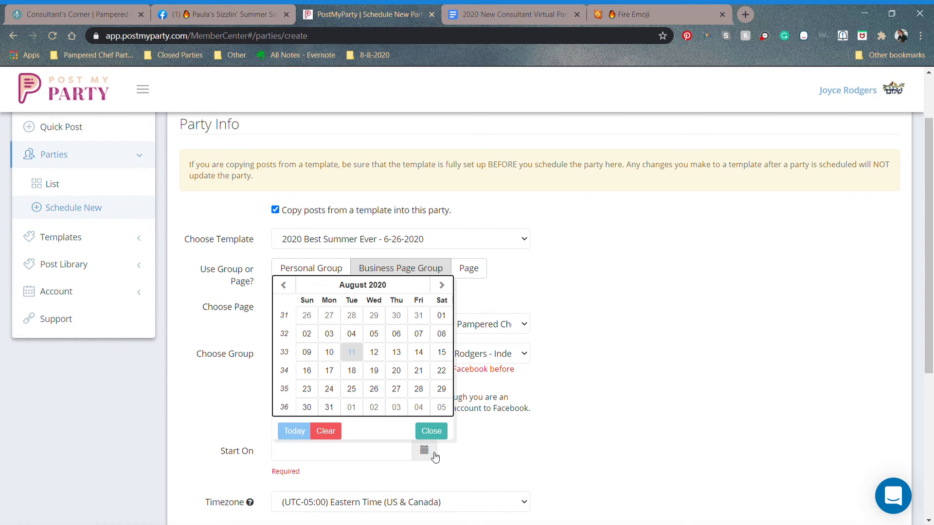
pyautogui.click(441, 376)
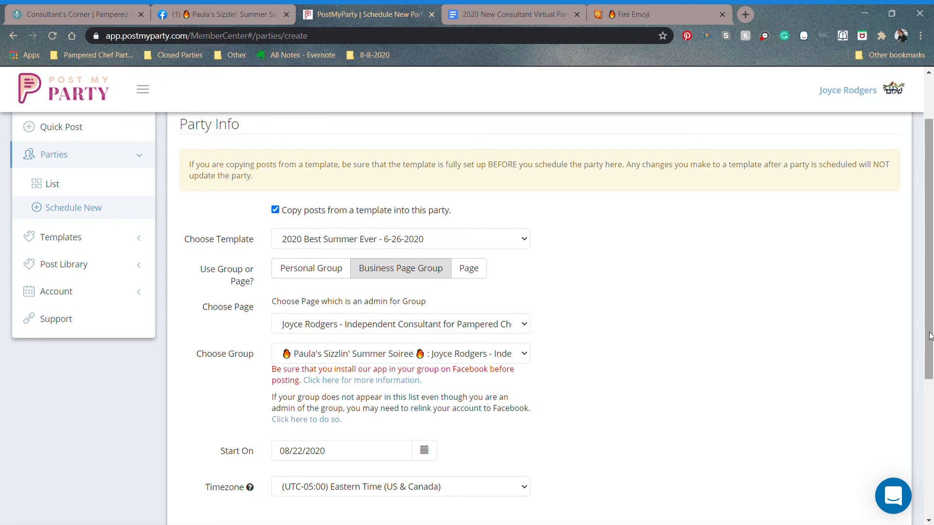
pyautogui.moveTo(931, 336); pyautogui.dragTo(932, 405)
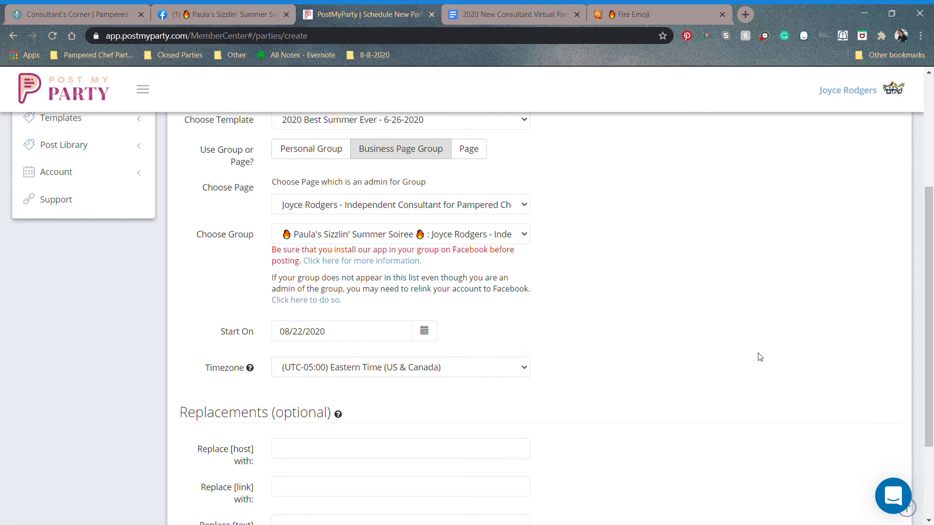
# Step: Fill the Replace [host] field with the host's first name, then return to Consultant's Corner
pyautogui.scroll(-3, 487, 350)
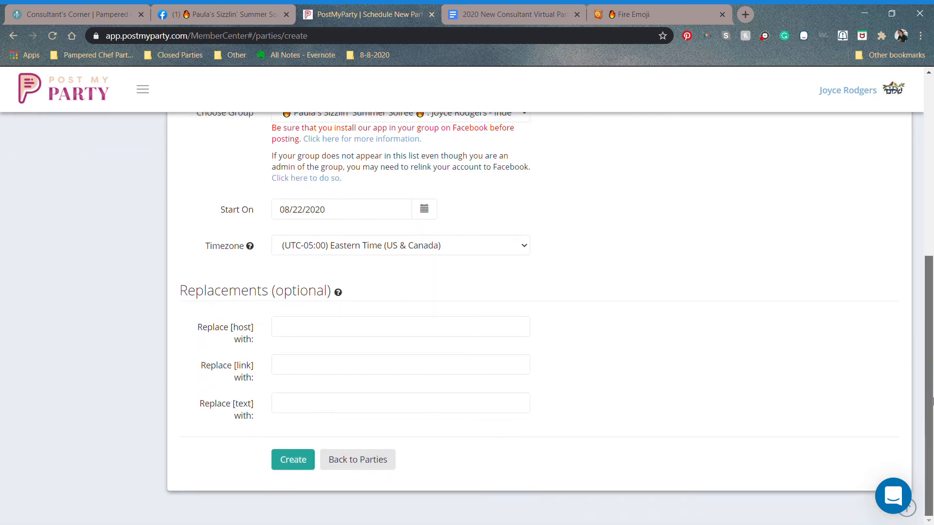
pyautogui.click(472, 336)
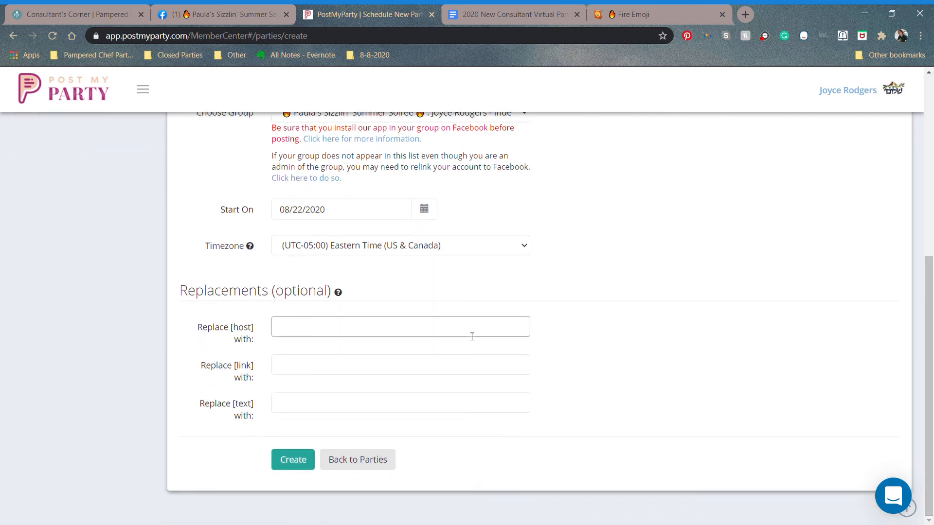
pyautogui.write('Paula')
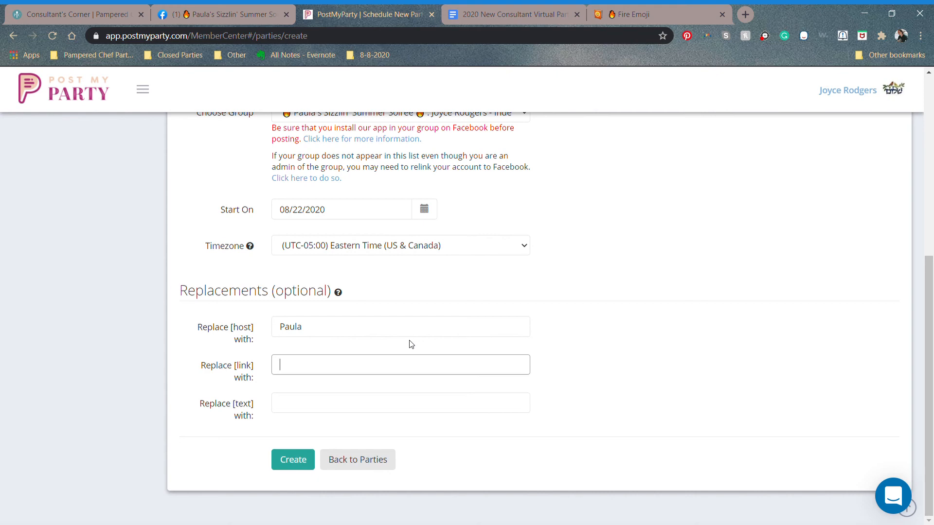
pyautogui.click(89, 13)
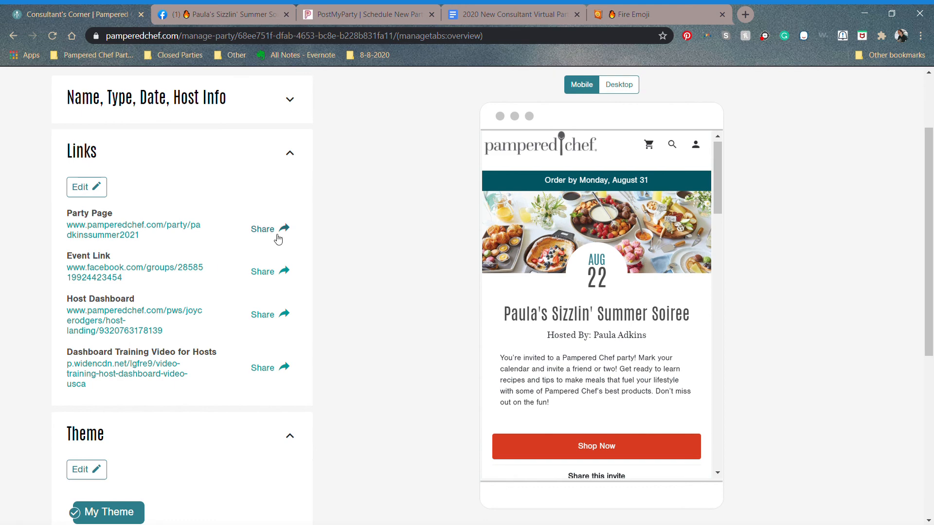
# Step: Copy the Pampered Chef party page link and return to the PostMyParty Replace [link] field
pyautogui.click(276, 237)
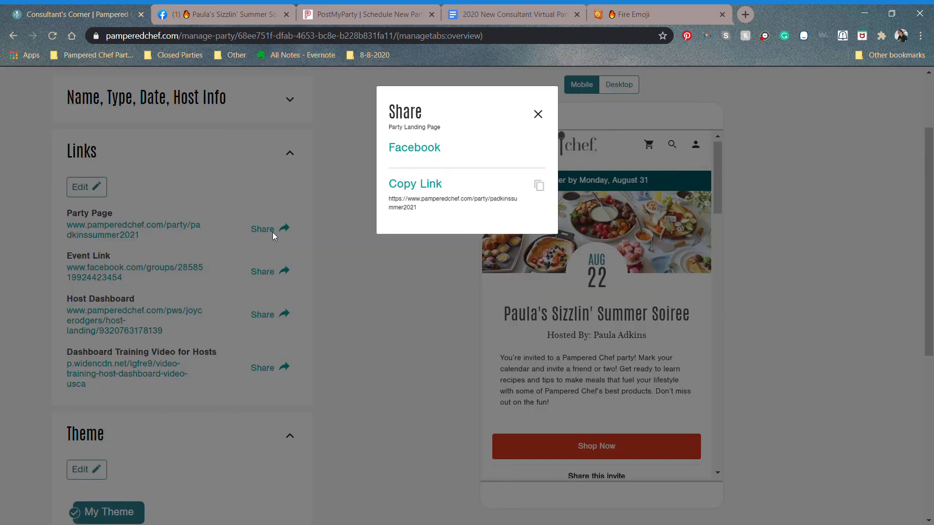
pyautogui.click(413, 185)
pyautogui.click(261, 13)
pyautogui.click(345, 14)
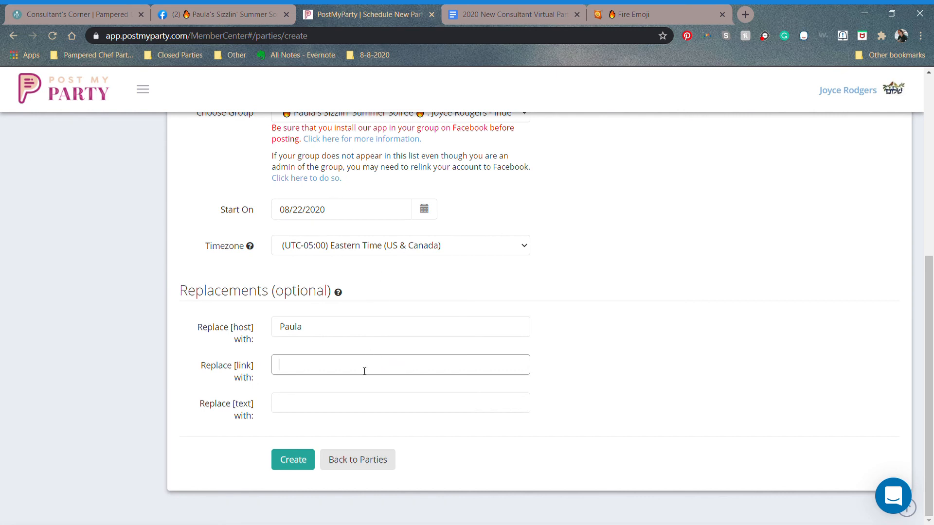
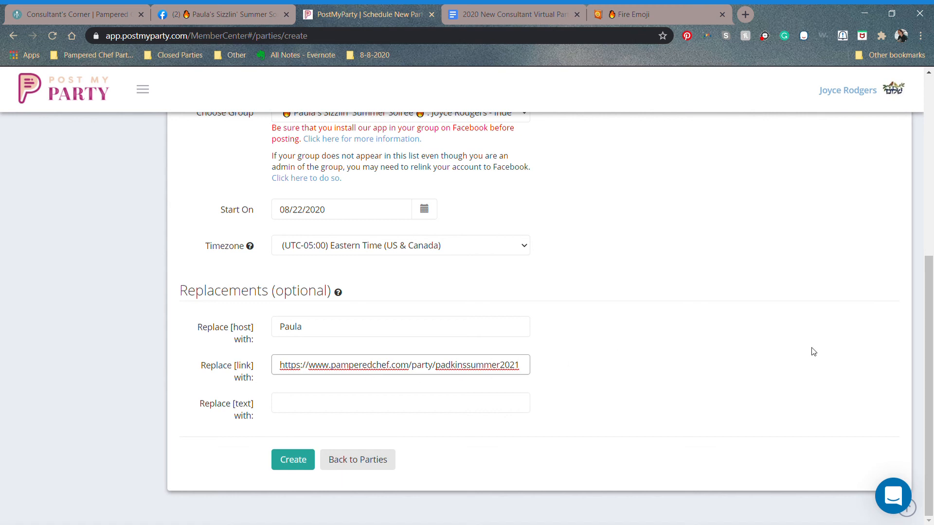
# Step: Paste the party page link as the link replacement and create the 08/22/2020 party
pyautogui.click(576, 406)
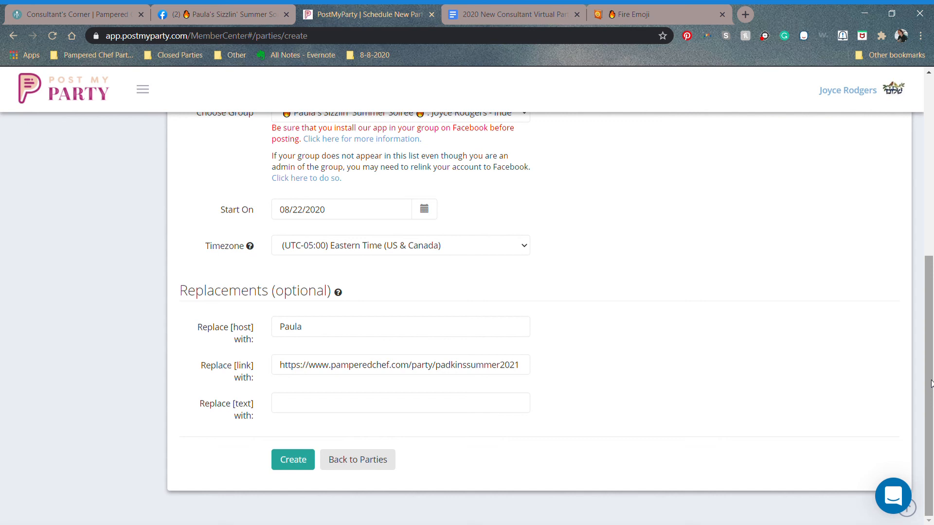
pyautogui.moveTo(930, 384)
pyautogui.mouseDown()
pyautogui.moveTo(930, 376)
pyautogui.moveTo(931, 395)
pyautogui.mouseUp()
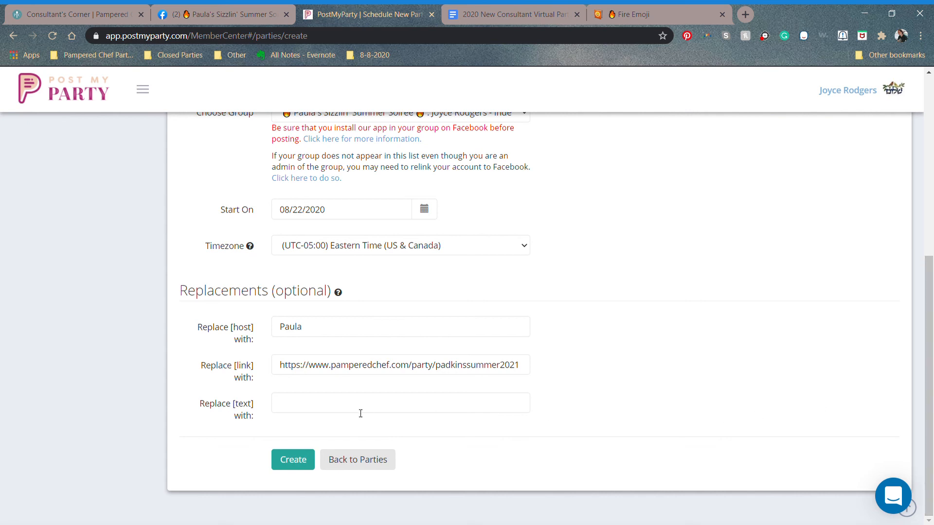
pyautogui.click(300, 460)
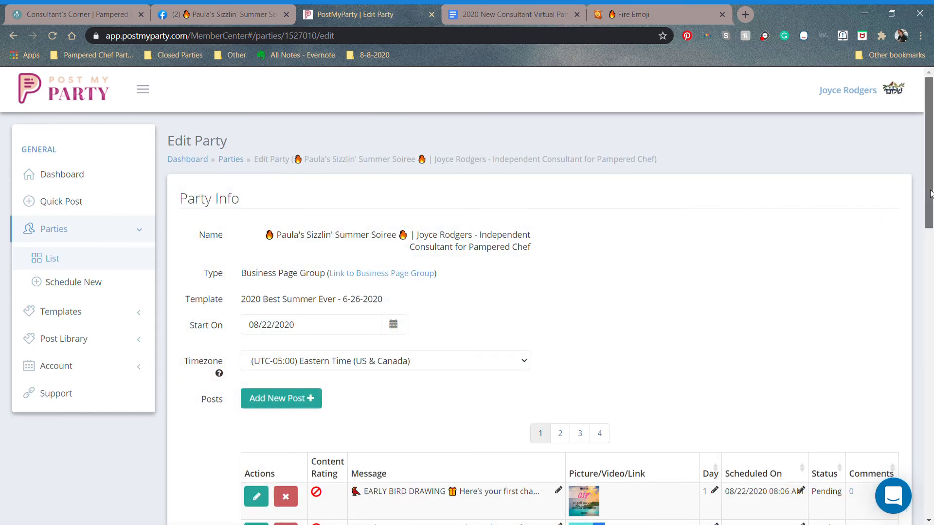
# Step: Show page 2 of the party's posts, with the Day 2–3 posts for 08/23–08/24/2020
pyautogui.moveTo(930, 193); pyautogui.dragTo(910, 340)
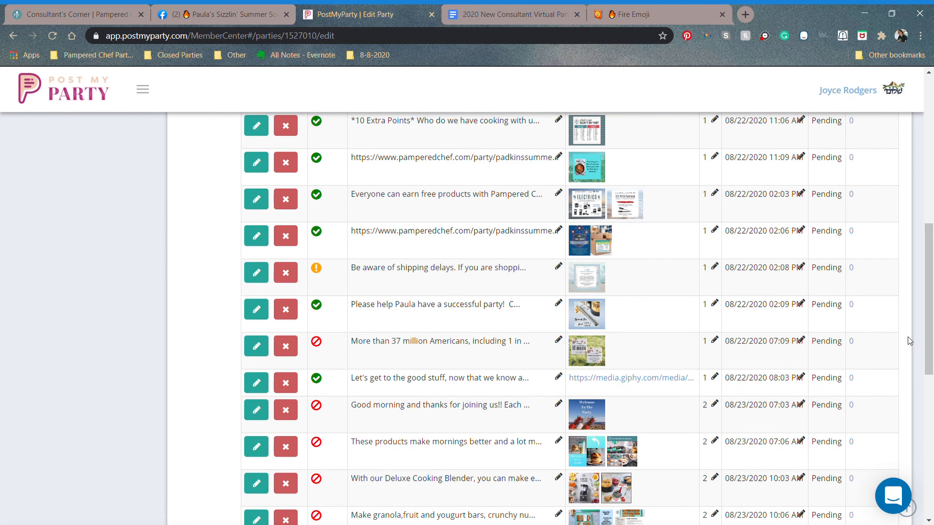
pyautogui.moveTo(931, 326); pyautogui.dragTo(932, 271)
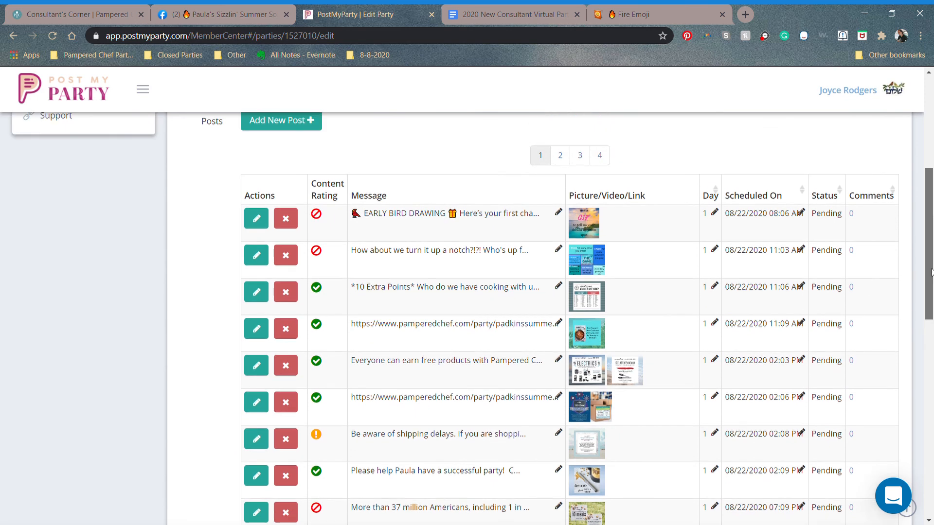
pyautogui.click(565, 157)
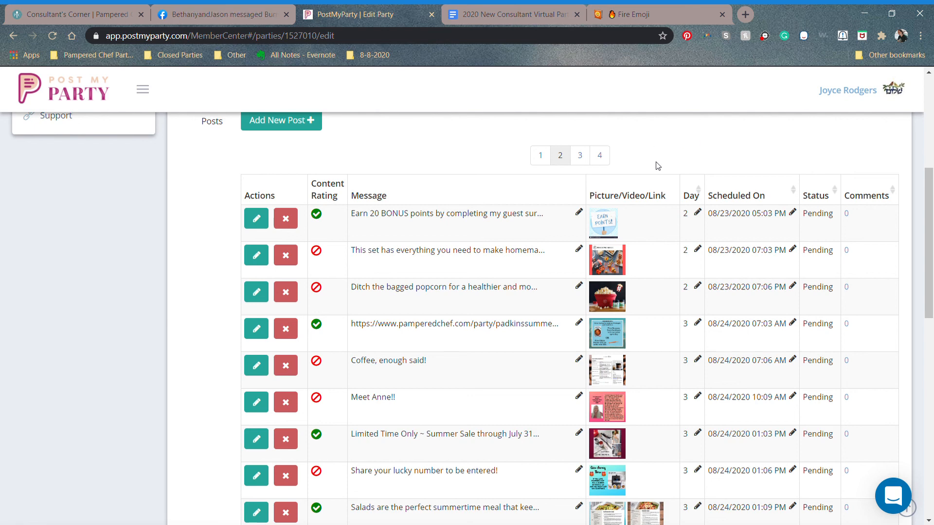
pyautogui.click(257, 261)
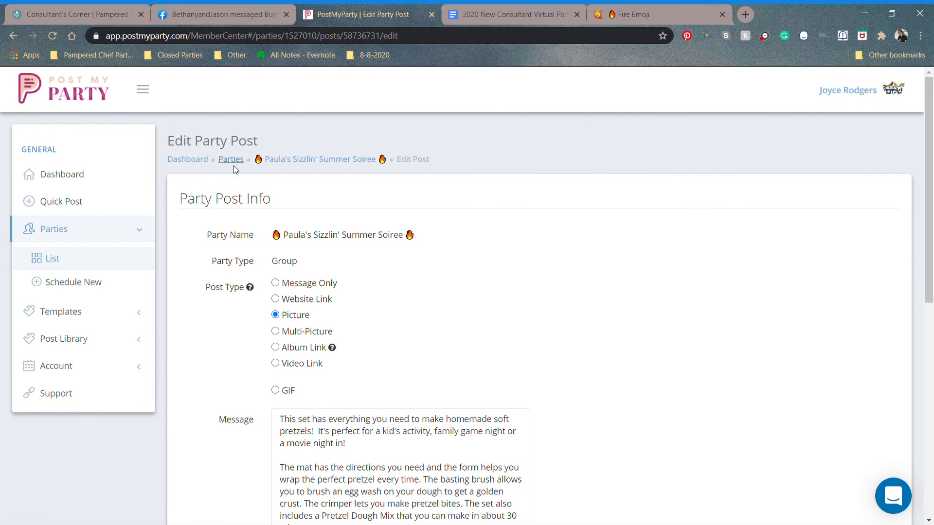
pyautogui.click(296, 160)
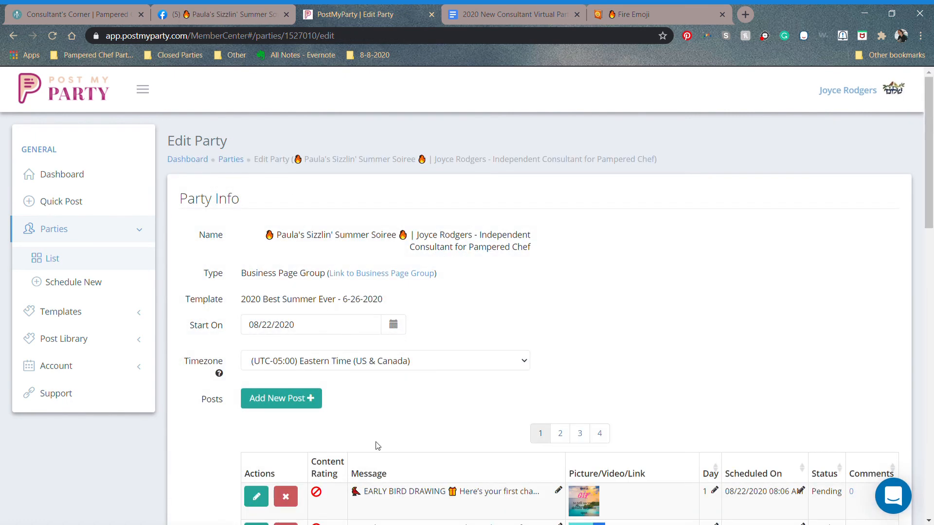
pyautogui.scroll(-4, 376, 446)
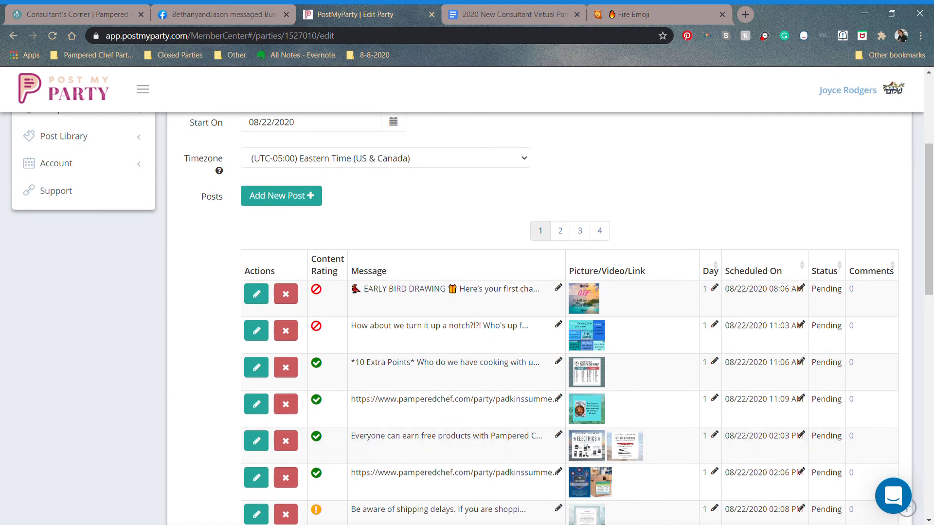
pyautogui.click(258, 404)
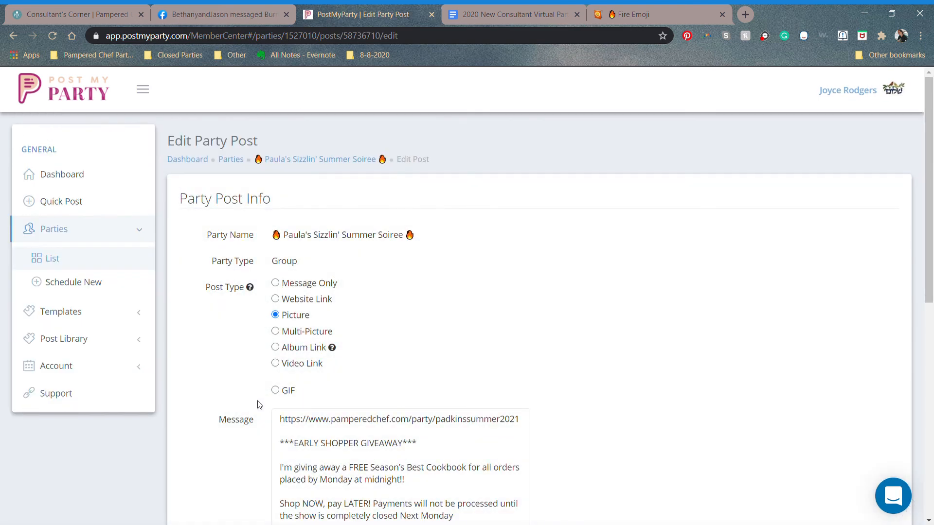
pyautogui.scroll(-9, 259, 404)
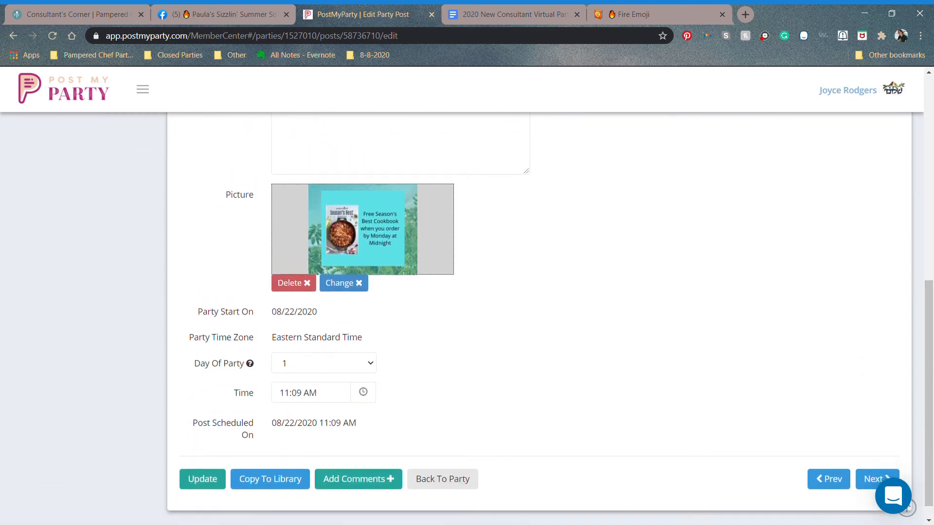
pyautogui.scroll(7, 259, 405)
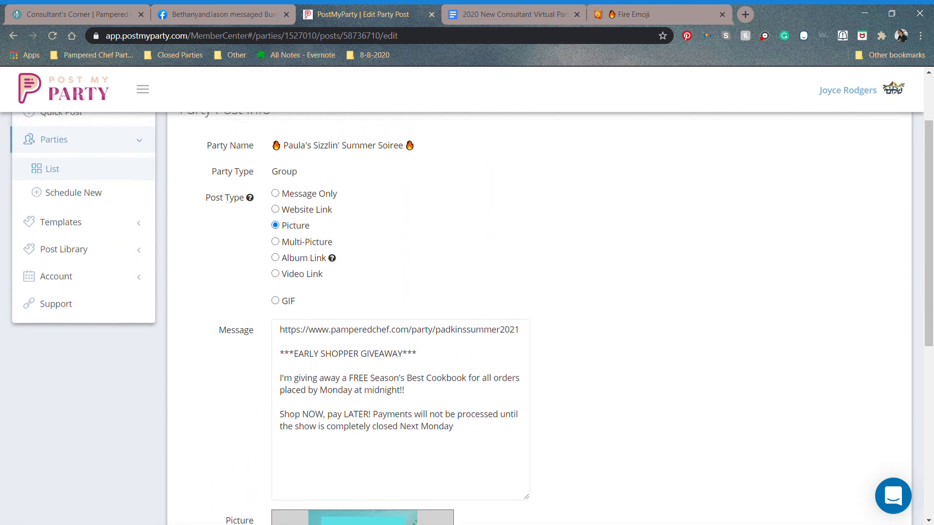
pyautogui.scroll(1, 467, 318)
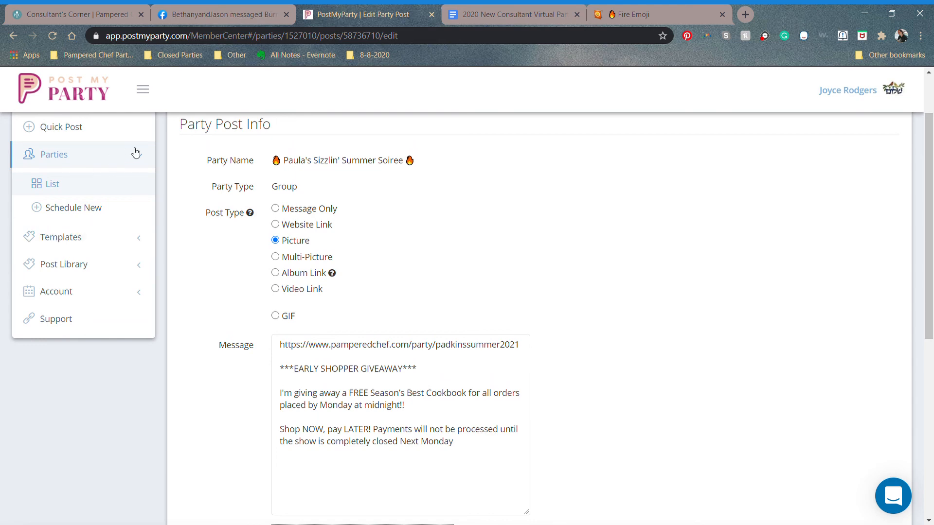
pyautogui.scroll(2, 135, 154)
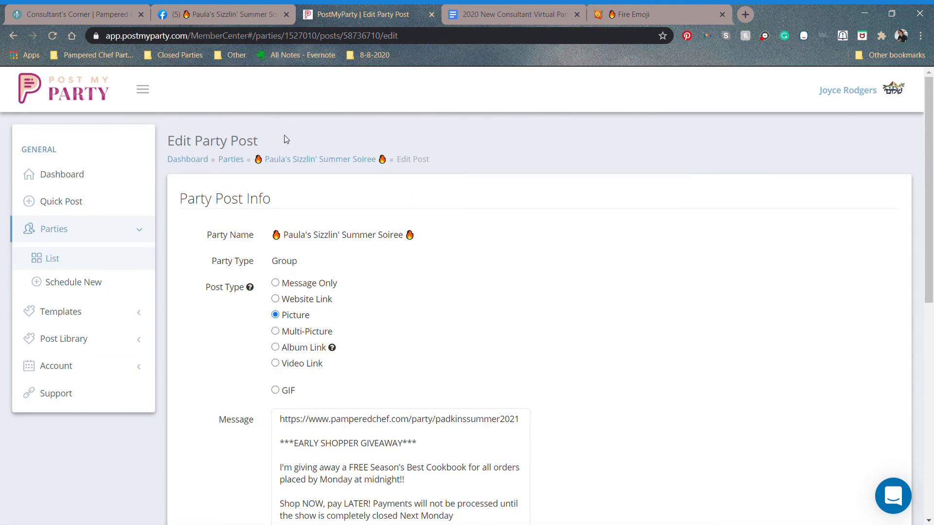
pyautogui.click(288, 158)
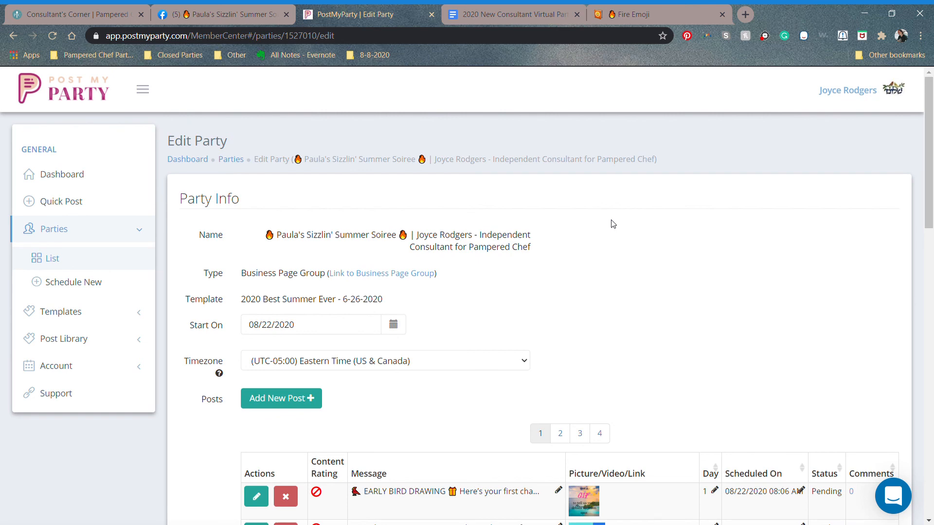
pyautogui.scroll(-2, 612, 224)
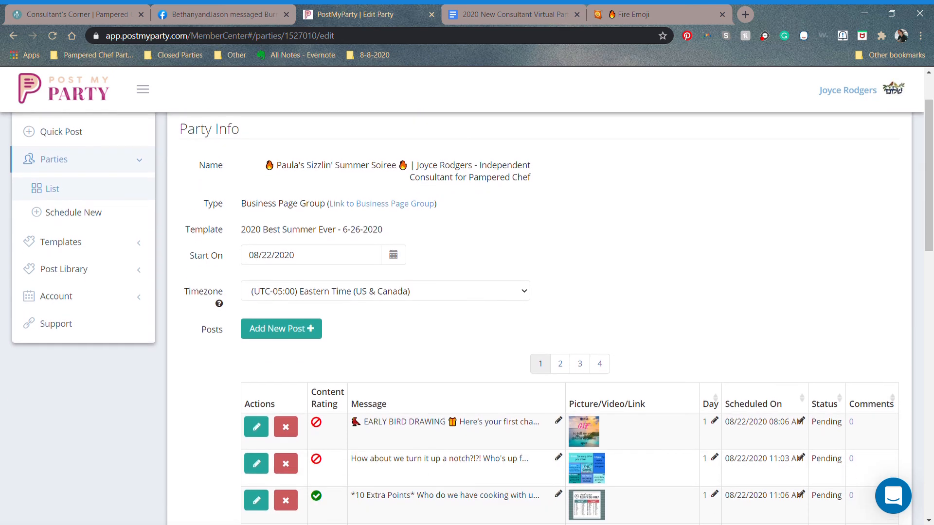
pyautogui.scroll(-3, 535, 316)
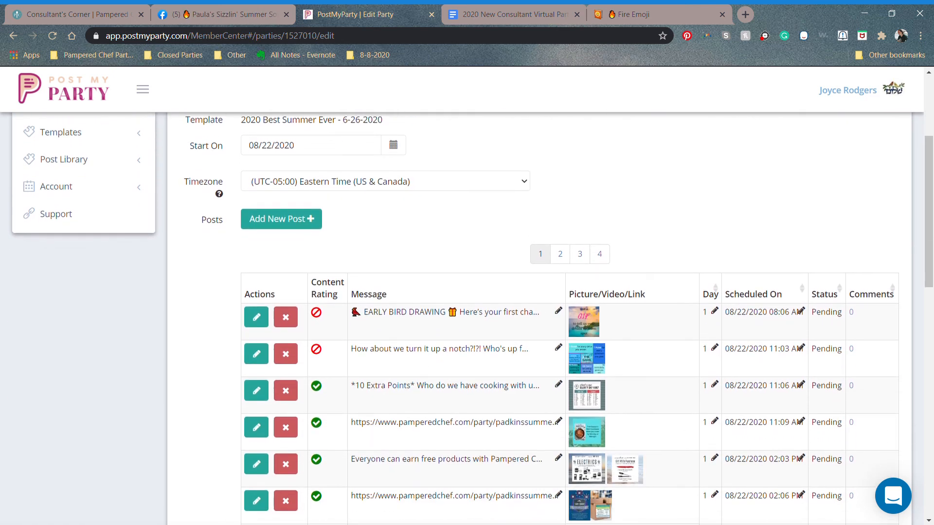
pyautogui.scroll(-8, 570, 317)
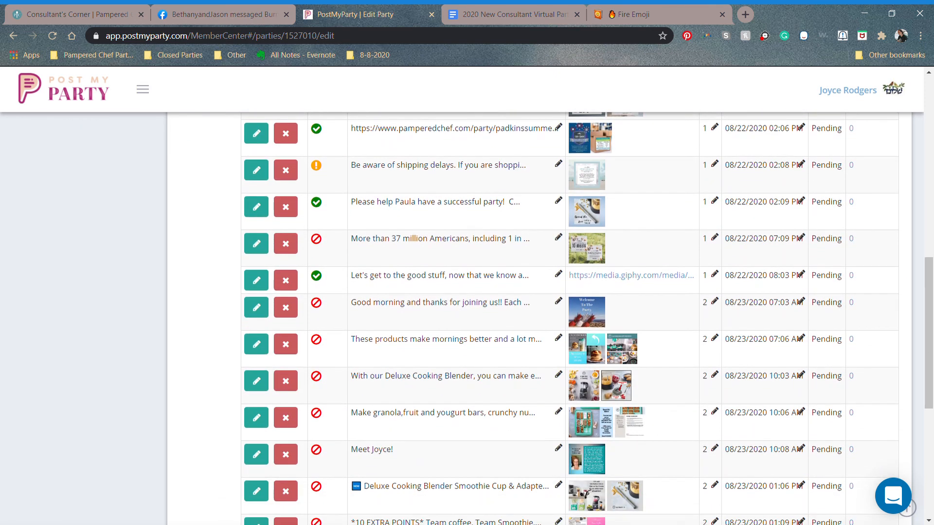
pyautogui.scroll(-5, 570, 316)
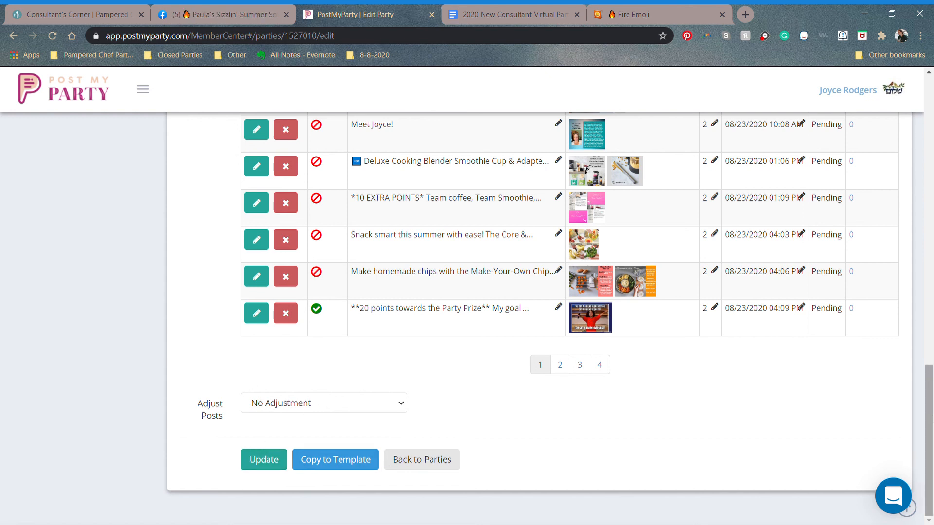
pyautogui.moveTo(932, 419); pyautogui.dragTo(932, 136)
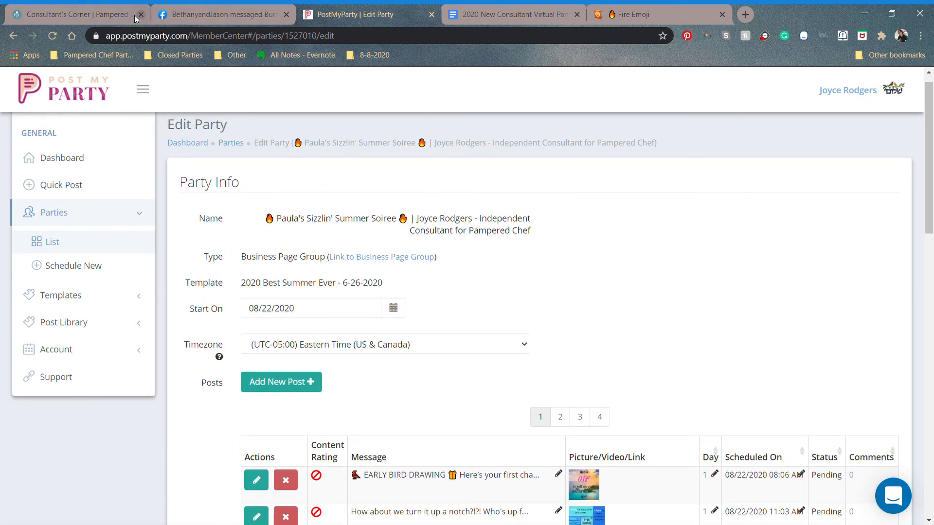
# Step: Close the Pampered Chef share box, minimize Facebook's Messenger chat, dismiss the notification, and return to PostMyParty
pyautogui.click(135, 18)
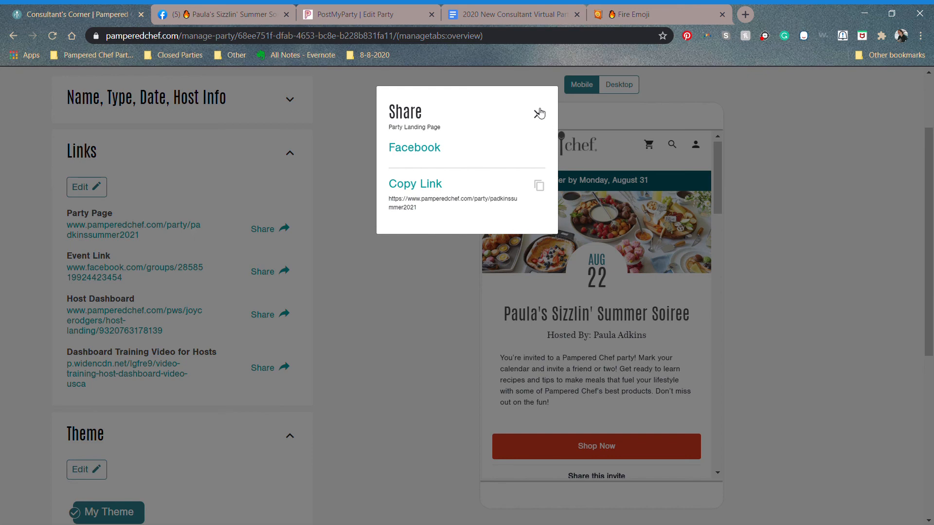
pyautogui.click(538, 113)
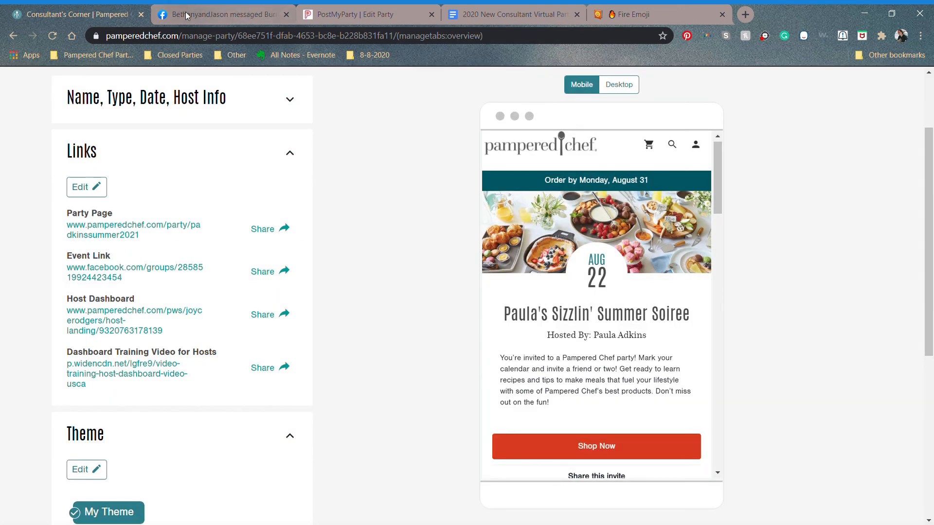
pyautogui.click(182, 12)
pyautogui.click(847, 268)
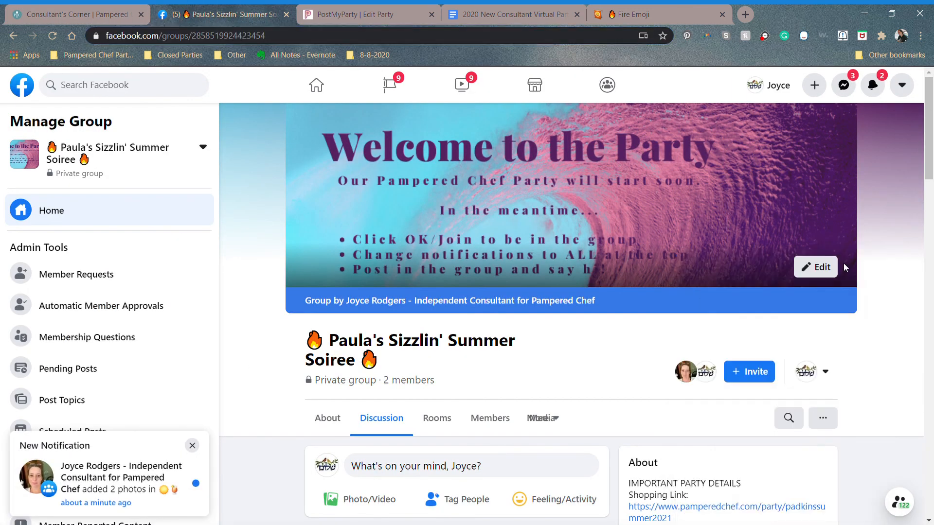
pyautogui.click(199, 448)
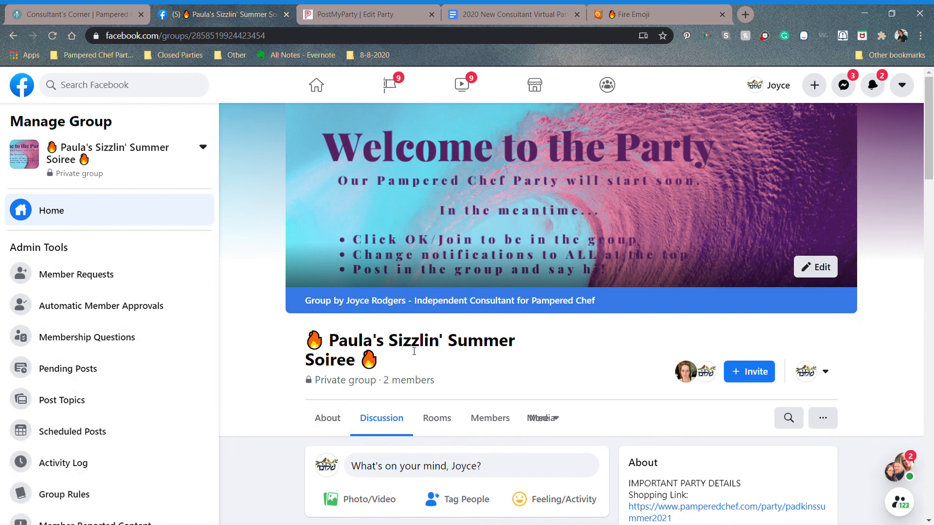
pyautogui.click(369, 18)
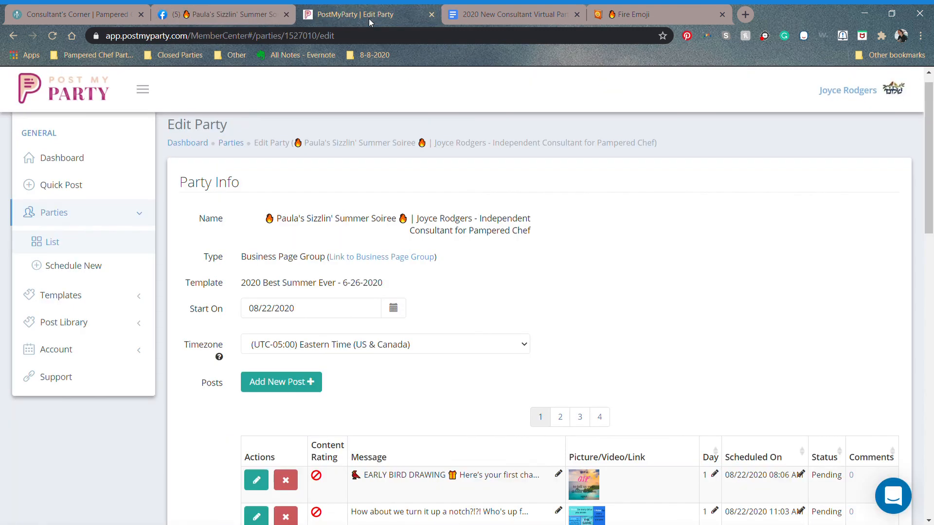